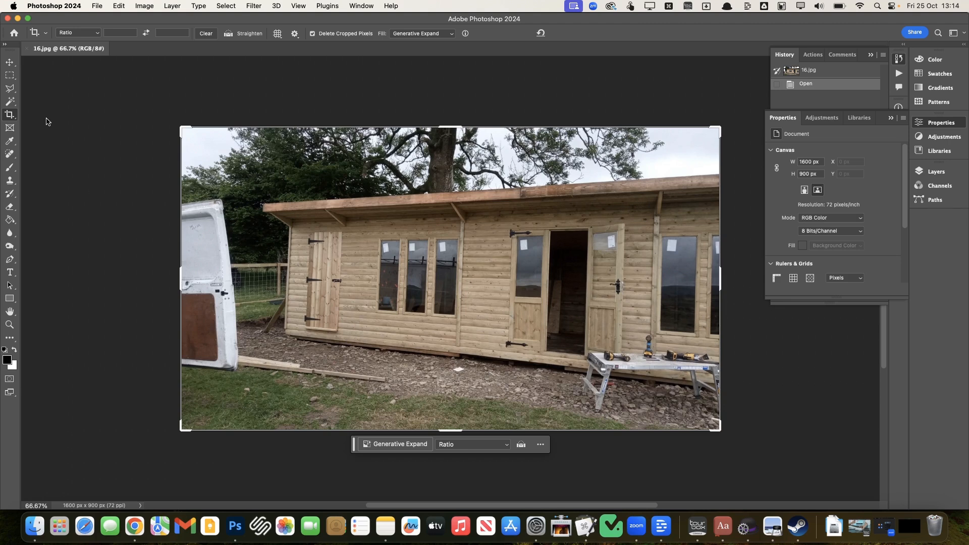
Step: Remove the white van at the left edge of the photo with the content-aware Spot Healing Brush
{"action": "left_click", "coordinate": [11, 63]}
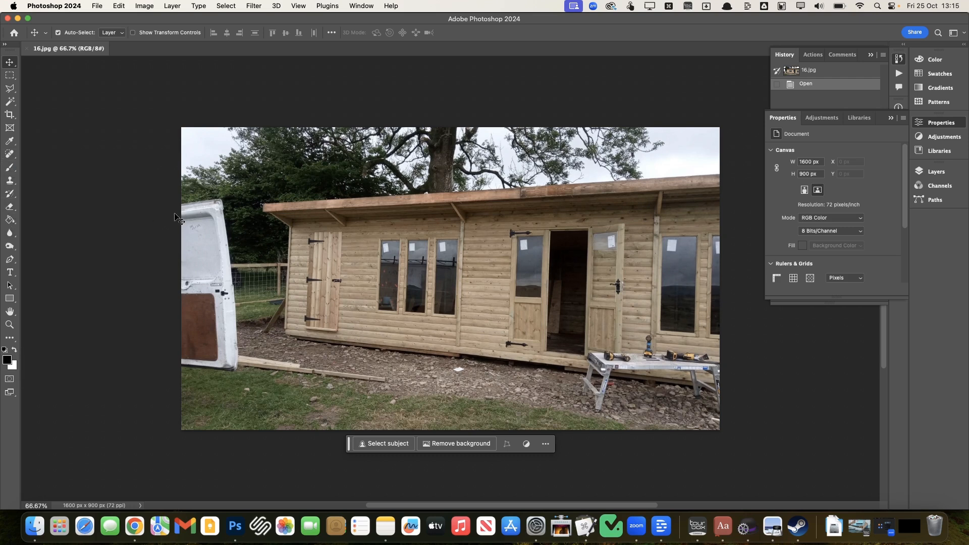
{"action": "key", "text": "j"}
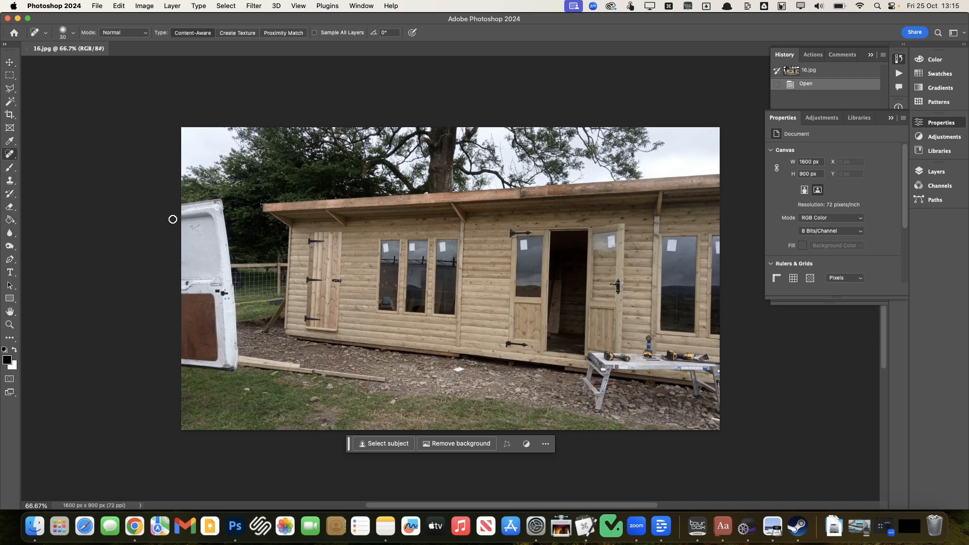
{"action": "mouse_move", "coordinate": [173, 220]}
{"action": "left_mouse_down"}
{"action": "mouse_move", "coordinate": [214, 209]}
{"action": "mouse_move", "coordinate": [229, 365]}
{"action": "mouse_move", "coordinate": [185, 364]}
{"action": "mouse_move", "coordinate": [218, 346]}
{"action": "mouse_move", "coordinate": [156, 347]}
{"action": "mouse_move", "coordinate": [196, 326]}
{"action": "mouse_move", "coordinate": [204, 308]}
{"action": "mouse_move", "coordinate": [208, 336]}
{"action": "mouse_move", "coordinate": [173, 282]}
{"action": "mouse_move", "coordinate": [187, 345]}
{"action": "mouse_move", "coordinate": [201, 298]}
{"action": "mouse_move", "coordinate": [221, 290]}
{"action": "mouse_move", "coordinate": [223, 303]}
{"action": "mouse_move", "coordinate": [191, 269]}
{"action": "mouse_move", "coordinate": [175, 279]}
{"action": "mouse_move", "coordinate": [201, 239]}
{"action": "mouse_move", "coordinate": [205, 281]}
{"action": "mouse_move", "coordinate": [188, 204]}
{"action": "mouse_move", "coordinate": [171, 250]}
{"action": "mouse_move", "coordinate": [200, 227]}
{"action": "left_mouse_up"}
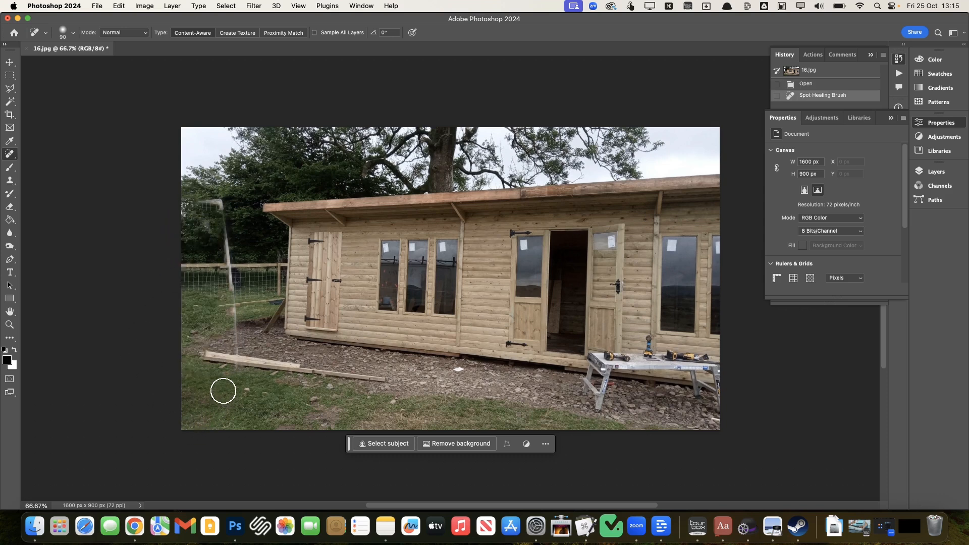
{"action": "left_click_drag", "start_coordinate": [232, 373], "coordinate": [233, 285]}
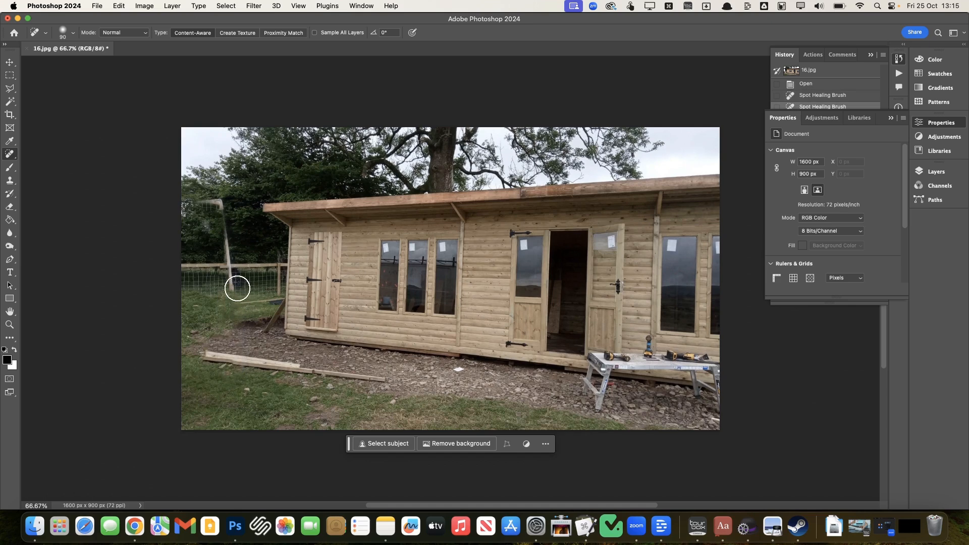
{"action": "mouse_move", "coordinate": [228, 248]}
{"action": "left_mouse_down"}
{"action": "mouse_move", "coordinate": [237, 246]}
{"action": "mouse_move", "coordinate": [221, 212]}
{"action": "mouse_move", "coordinate": [173, 209]}
{"action": "left_mouse_up"}
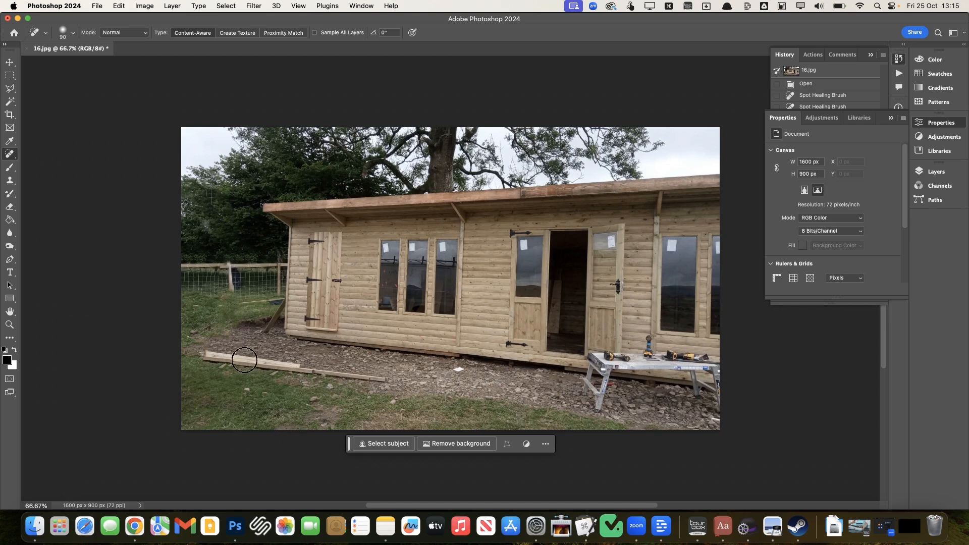
Step: Heal away the loose planks on the ground and the leaning timber and rail beside the cabin's left corner
{"action": "mouse_move", "coordinate": [227, 361]}
{"action": "left_mouse_down"}
{"action": "mouse_move", "coordinate": [207, 356]}
{"action": "mouse_move", "coordinate": [387, 382]}
{"action": "left_mouse_up"}
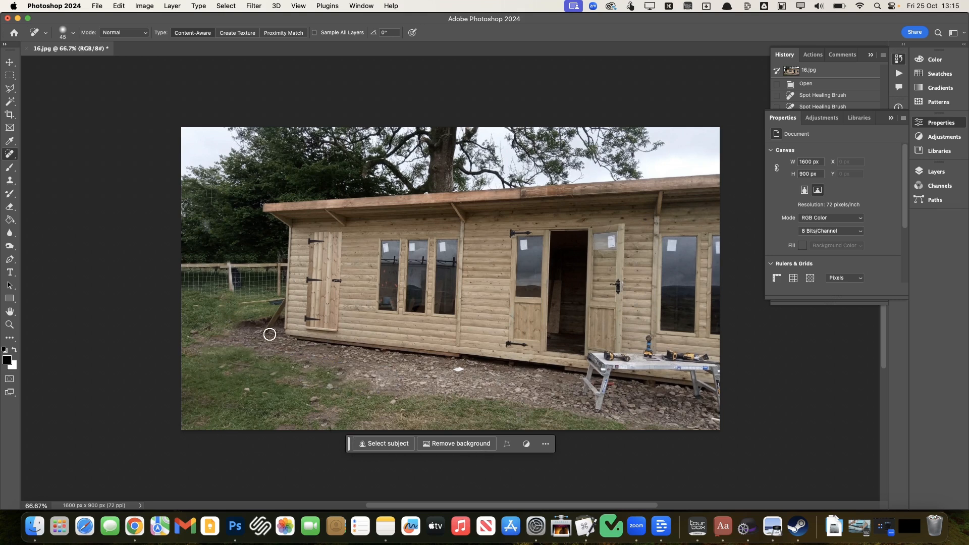
{"action": "mouse_move", "coordinate": [266, 333]}
{"action": "left_mouse_down"}
{"action": "mouse_move", "coordinate": [279, 302]}
{"action": "mouse_move", "coordinate": [203, 315]}
{"action": "left_mouse_up"}
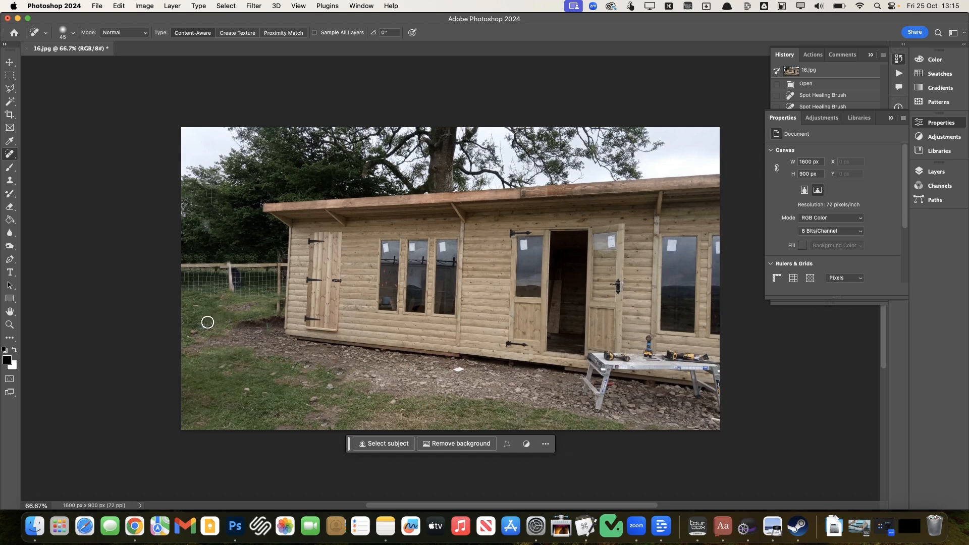
{"action": "mouse_move", "coordinate": [277, 302]}
{"action": "left_mouse_down"}
{"action": "mouse_move", "coordinate": [277, 314]}
{"action": "mouse_move", "coordinate": [286, 304]}
{"action": "mouse_move", "coordinate": [223, 303]}
{"action": "left_mouse_up"}
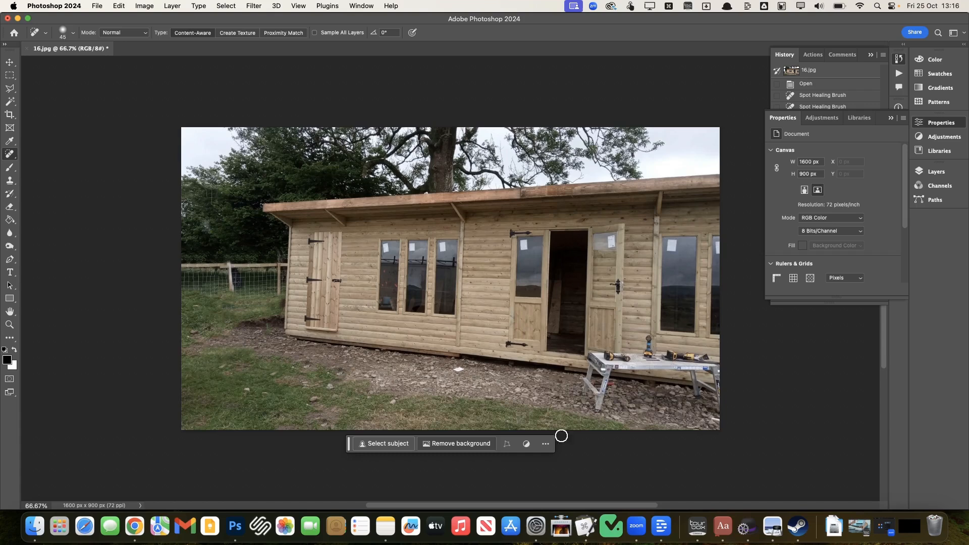
Step: Remove the workbench and power tools in front of the cabin with the Spot Healing Brush
{"action": "scroll", "coordinate": [574, 433], "scroll_direction": "right", "scroll_amount": 5}
{"action": "scroll", "coordinate": [574, 432], "scroll_direction": "right", "scroll_amount": 2}
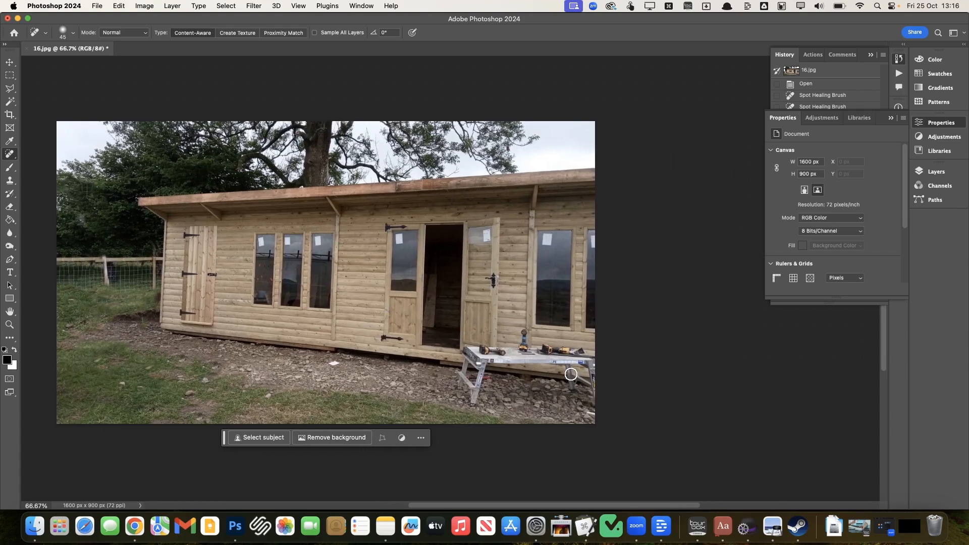
{"action": "mouse_move", "coordinate": [570, 374]}
{"action": "left_mouse_down"}
{"action": "mouse_move", "coordinate": [560, 369]}
{"action": "mouse_move", "coordinate": [592, 397]}
{"action": "mouse_move", "coordinate": [588, 363]}
{"action": "mouse_move", "coordinate": [469, 354]}
{"action": "mouse_move", "coordinate": [514, 354]}
{"action": "mouse_move", "coordinate": [523, 329]}
{"action": "mouse_move", "coordinate": [534, 353]}
{"action": "mouse_move", "coordinate": [573, 350]}
{"action": "mouse_move", "coordinate": [554, 361]}
{"action": "mouse_move", "coordinate": [477, 362]}
{"action": "mouse_move", "coordinate": [471, 389]}
{"action": "mouse_move", "coordinate": [458, 374]}
{"action": "mouse_move", "coordinate": [458, 386]}
{"action": "mouse_move", "coordinate": [466, 357]}
{"action": "left_mouse_up"}
{"action": "scroll", "coordinate": [591, 451], "scroll_direction": "right", "scroll_amount": 5}
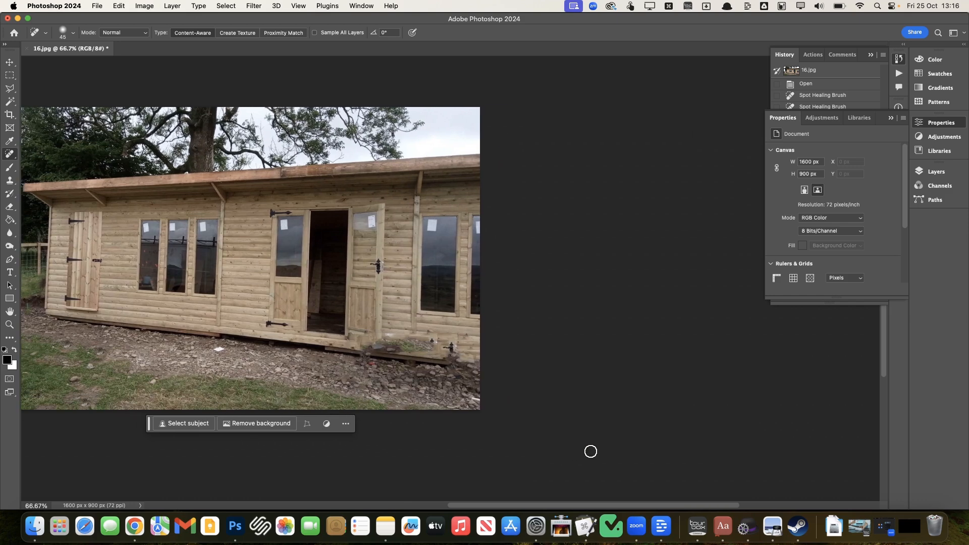
Step: Heal away the stray door-handle artifact on the cabin wall where the workbench stood
{"action": "key", "text": "super+plus"}
{"action": "key", "text": "super+plus"}
{"action": "scroll", "coordinate": [591, 451], "scroll_direction": "down", "scroll_amount": 6}
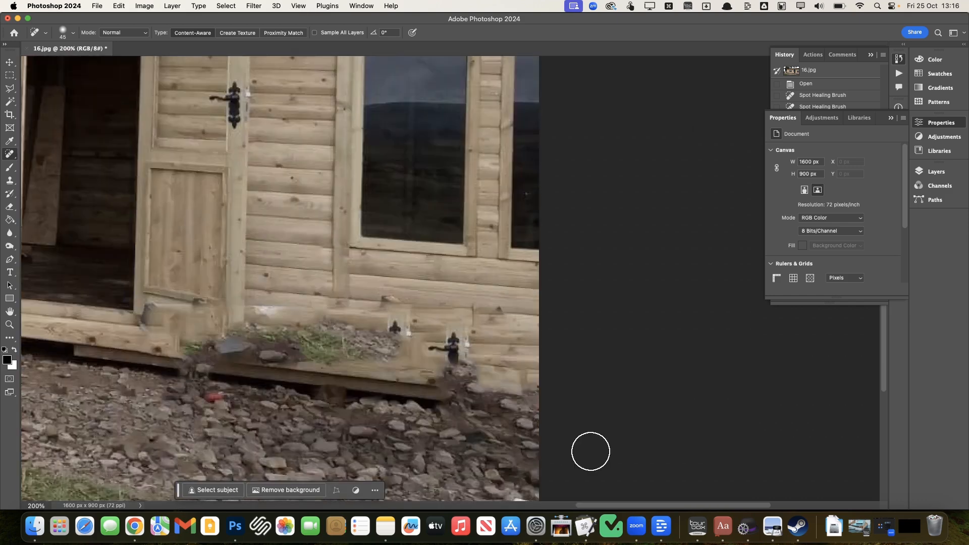
{"action": "left_click_drag", "start_coordinate": [448, 321], "coordinate": [456, 309]}
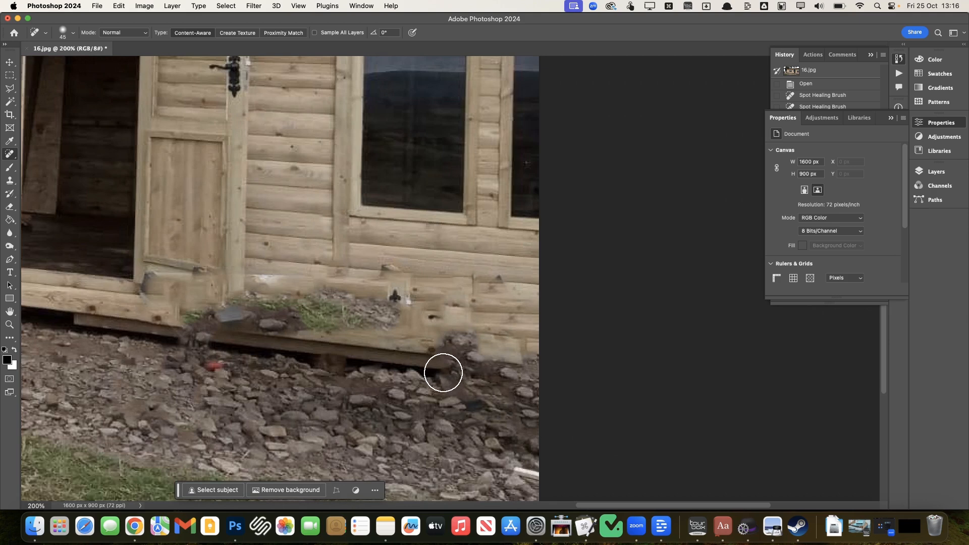
Step: Clone clean horizontal boards over the vertical batten section below the right window with the Clone Stamp
{"action": "scroll", "coordinate": [400, 368], "scroll_direction": "left", "scroll_amount": 10}
{"action": "scroll", "coordinate": [400, 368], "scroll_direction": "right", "scroll_amount": 5}
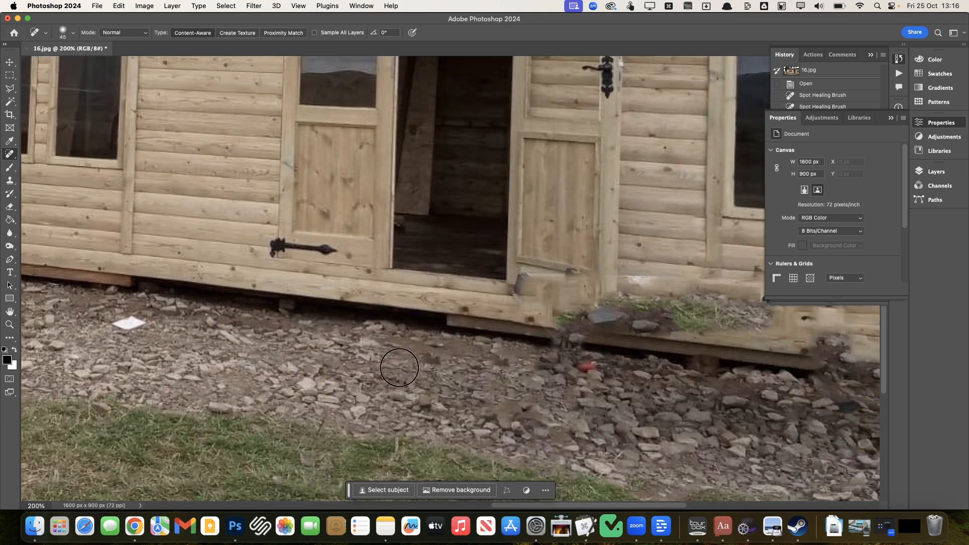
{"action": "scroll", "coordinate": [505, 358], "scroll_direction": "right", "scroll_amount": 1}
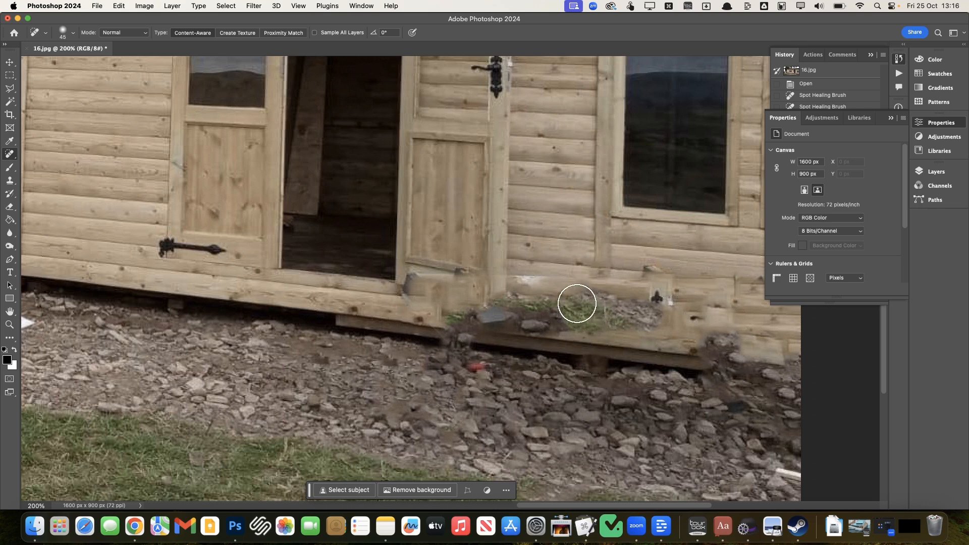
{"action": "scroll", "coordinate": [575, 260], "scroll_direction": "right", "scroll_amount": 3}
{"action": "scroll", "coordinate": [578, 261], "scroll_direction": "up", "scroll_amount": 1}
{"action": "scroll", "coordinate": [581, 265], "scroll_direction": "right", "scroll_amount": 1}
{"action": "scroll", "coordinate": [581, 264], "scroll_direction": "up", "scroll_amount": 1}
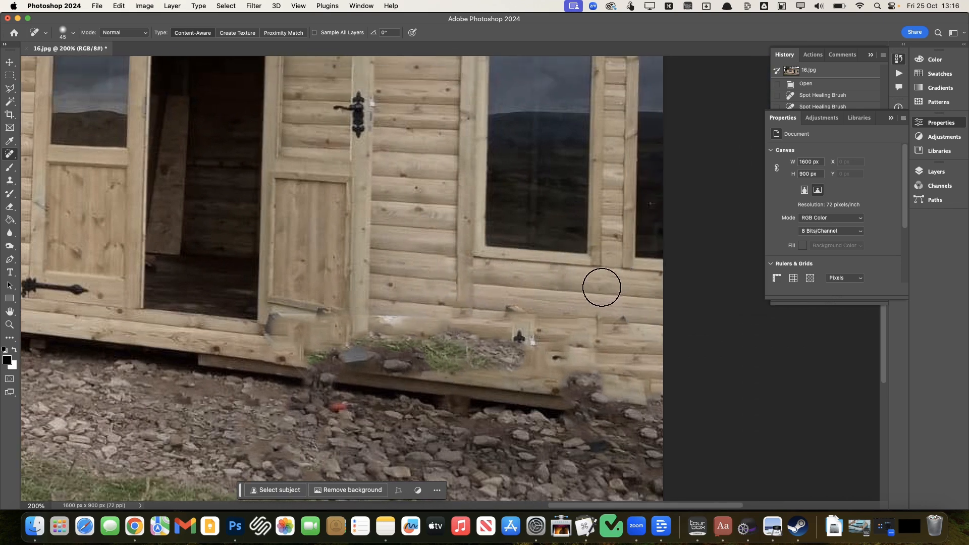
{"action": "scroll", "coordinate": [510, 285], "scroll_direction": "right", "scroll_amount": 1}
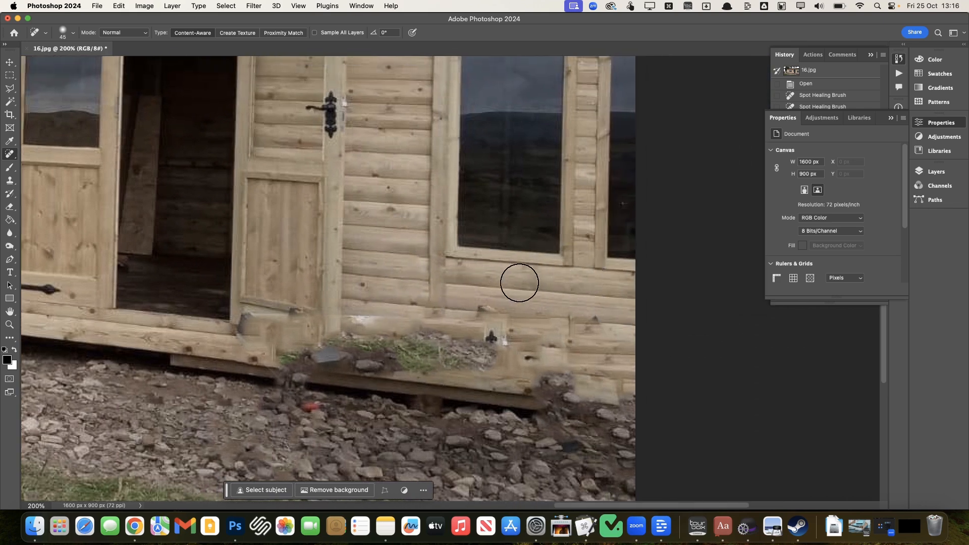
{"action": "key", "text": "s"}
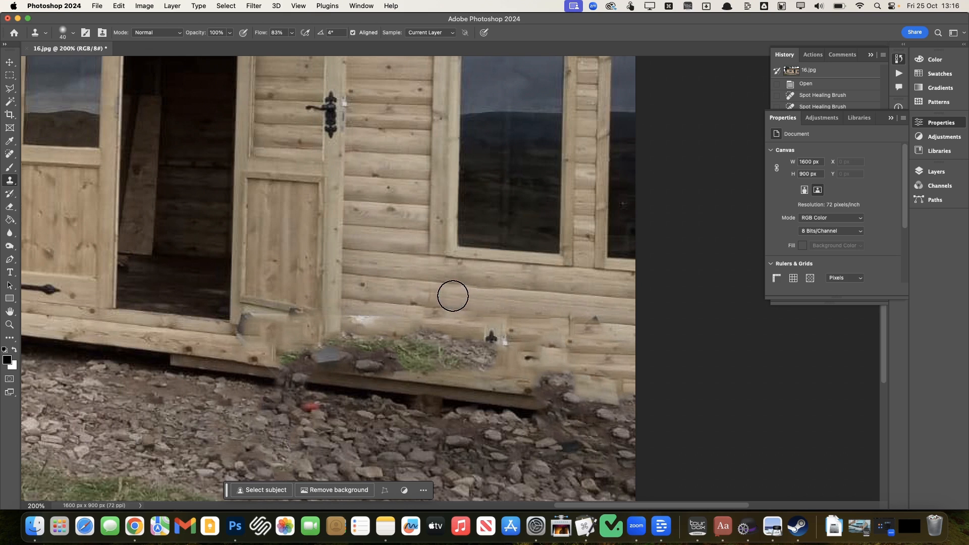
{"action": "left_click", "coordinate": [379, 277], "text": "alt"}
{"action": "left_click_drag", "start_coordinate": [433, 282], "coordinate": [532, 288]}
{"action": "scroll", "coordinate": [386, 319], "scroll_direction": "down", "scroll_amount": 1}
{"action": "scroll", "coordinate": [387, 319], "scroll_direction": "down", "scroll_amount": 3}
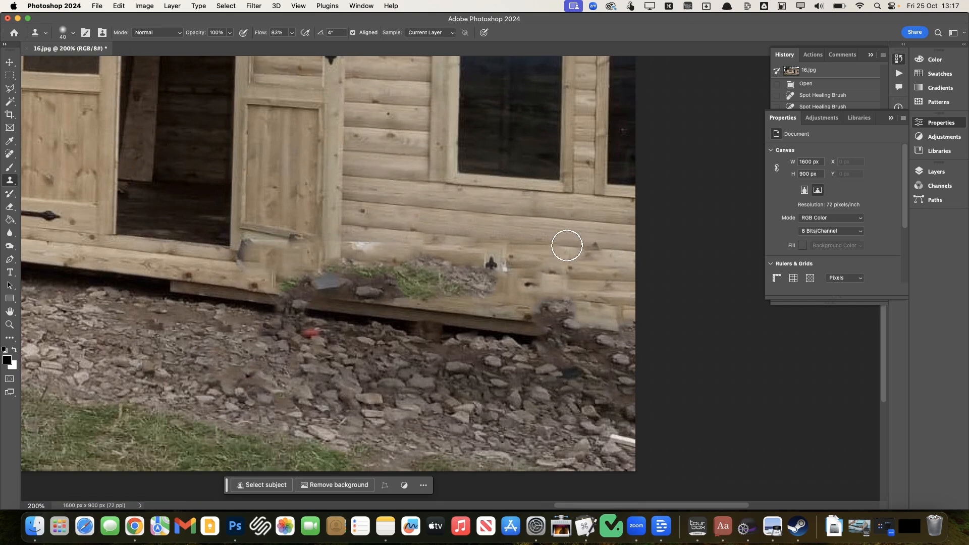
{"action": "left_click_drag", "start_coordinate": [563, 246], "coordinate": [468, 240]}
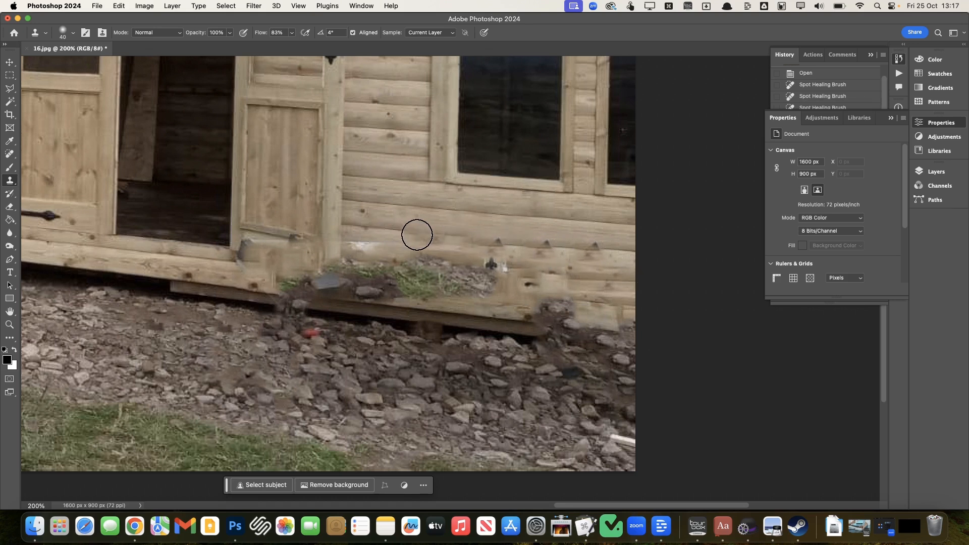
{"action": "key", "text": "super+z"}
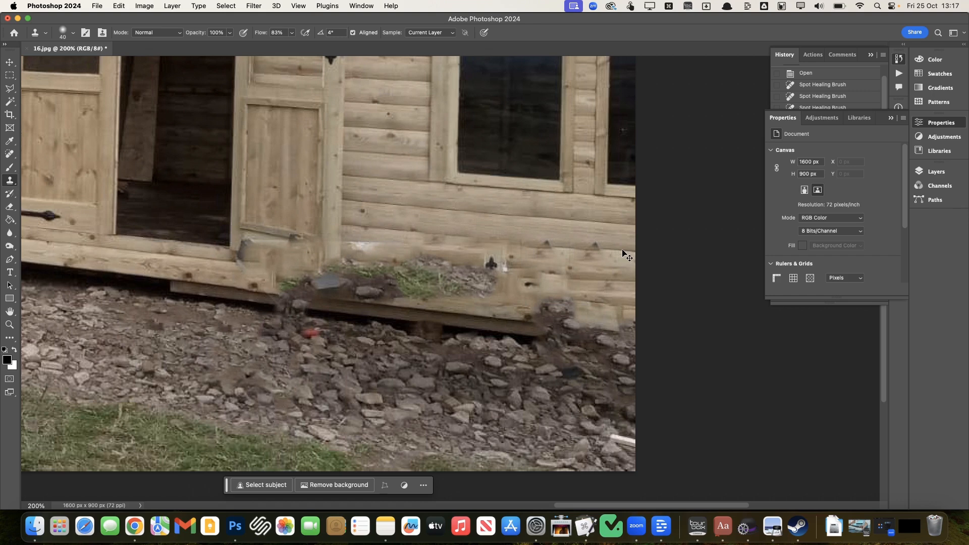
{"action": "key", "text": "super+z"}
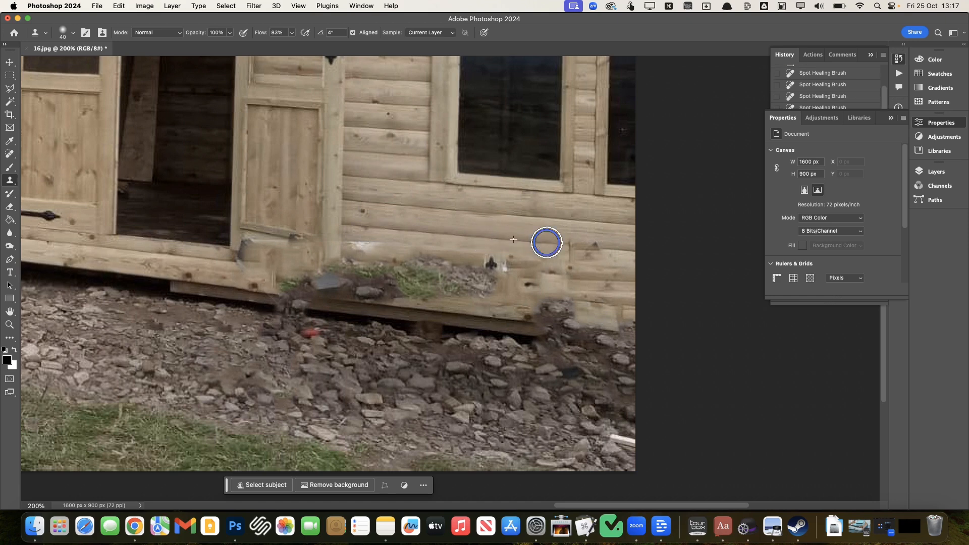
Step: Clone clean wall boards over the damaged cladding, grass and stones between the door and the photo's right edge
{"action": "scroll", "coordinate": [648, 220], "scroll_direction": "up", "scroll_amount": 1}
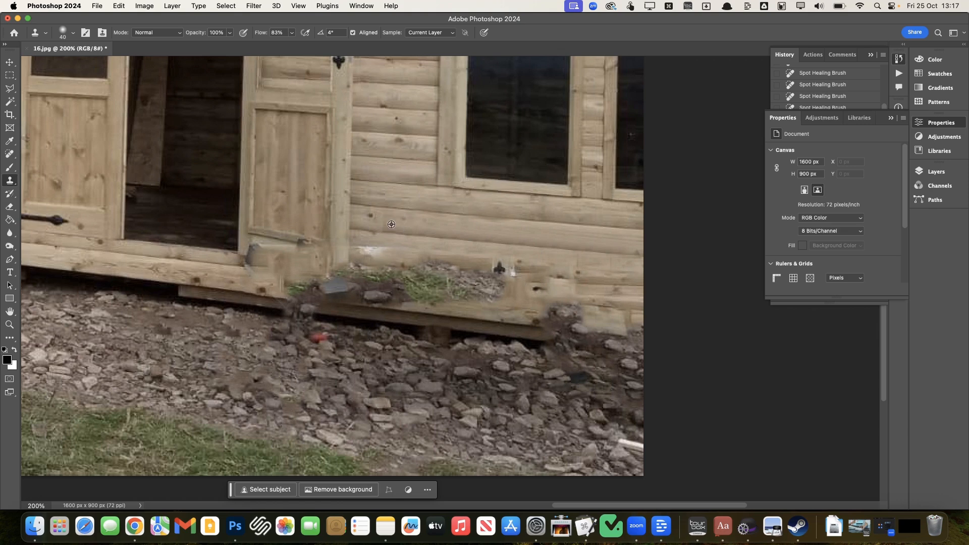
{"action": "left_click", "coordinate": [375, 206], "text": "alt"}
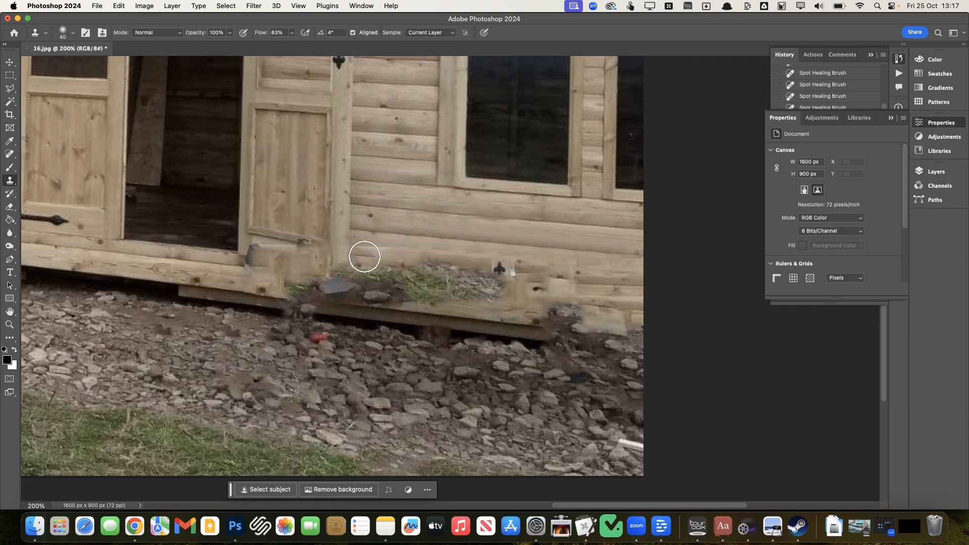
{"action": "mouse_move", "coordinate": [365, 255]}
{"action": "left_mouse_down"}
{"action": "mouse_move", "coordinate": [447, 256]}
{"action": "mouse_move", "coordinate": [649, 281]}
{"action": "mouse_move", "coordinate": [636, 280]}
{"action": "mouse_move", "coordinate": [641, 286]}
{"action": "left_mouse_up"}
{"action": "left_click", "coordinate": [543, 220], "text": "alt"}
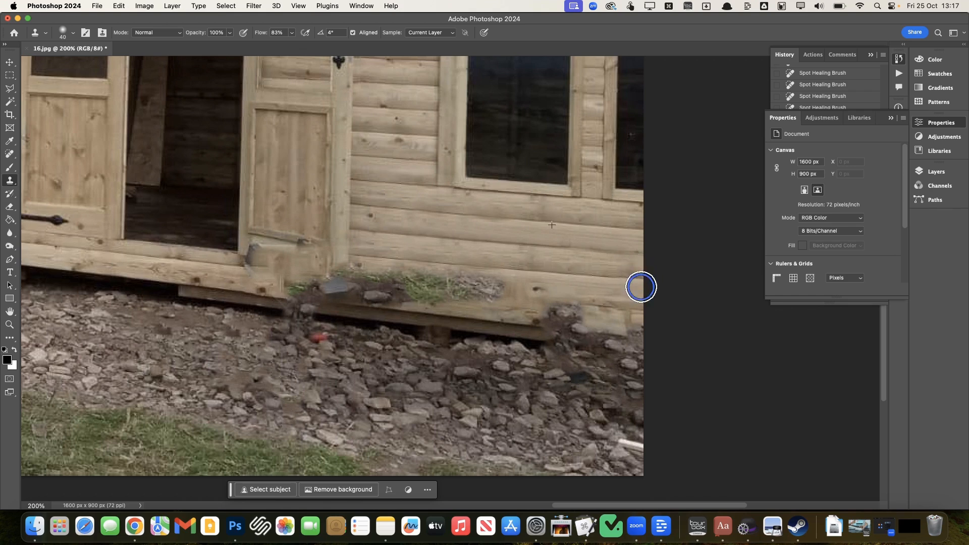
{"action": "left_click", "coordinate": [396, 232], "text": "alt"}
{"action": "left_click_drag", "start_coordinate": [369, 277], "coordinate": [600, 297]}
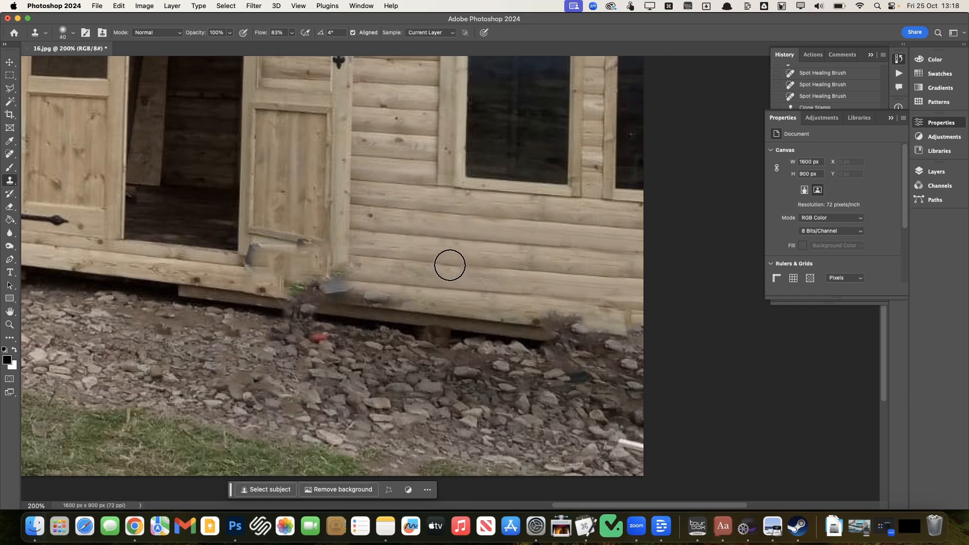
{"action": "mouse_move", "coordinate": [450, 263]}
{"action": "left_mouse_down"}
{"action": "mouse_move", "coordinate": [420, 269]}
{"action": "mouse_move", "coordinate": [435, 272]}
{"action": "mouse_move", "coordinate": [378, 263]}
{"action": "left_mouse_up"}
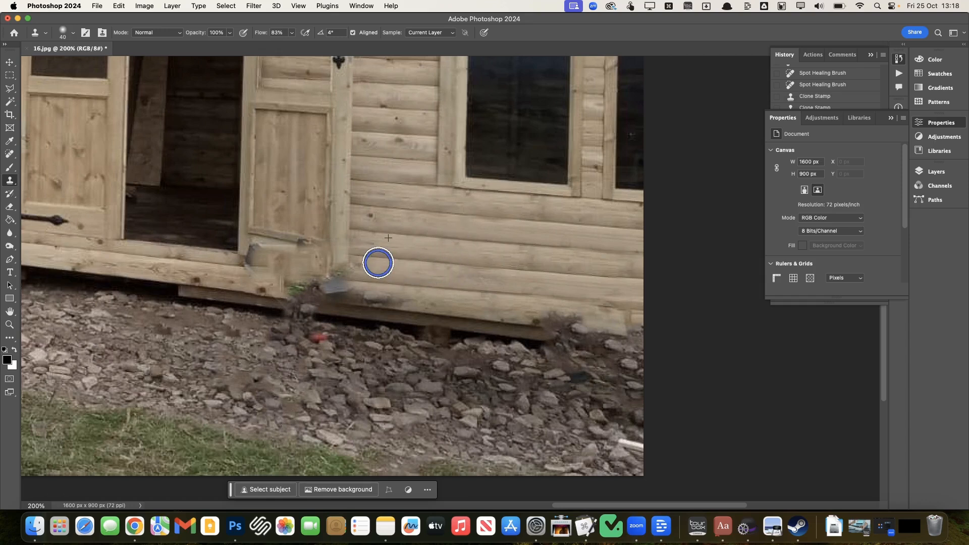
Step: Clone the lowest boards and base edge across to the photo's right edge and over the dark smudges near the door
{"action": "left_click", "coordinate": [440, 289], "text": "alt"}
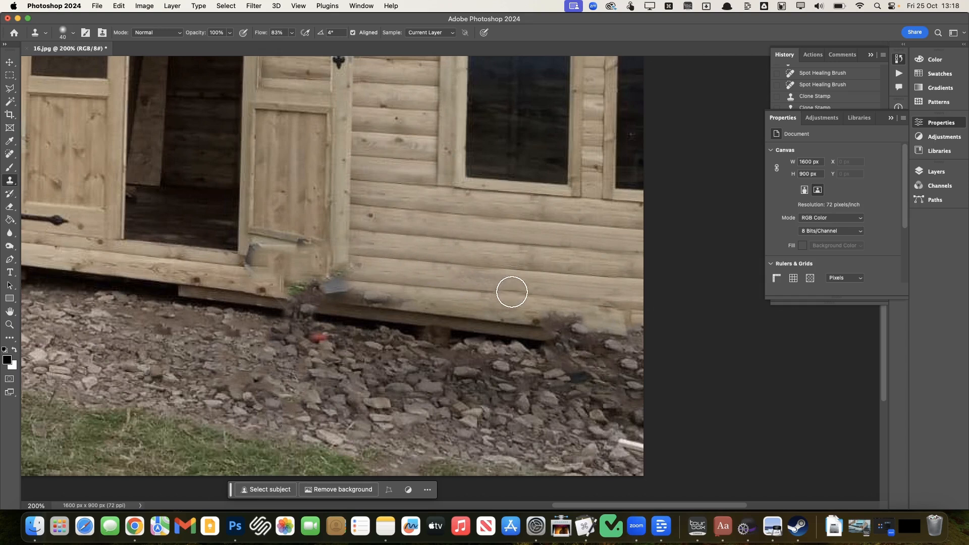
{"action": "left_click_drag", "start_coordinate": [529, 296], "coordinate": [640, 306]}
{"action": "mouse_move", "coordinate": [556, 306]}
{"action": "left_mouse_down"}
{"action": "mouse_move", "coordinate": [538, 319]}
{"action": "mouse_move", "coordinate": [561, 320]}
{"action": "mouse_move", "coordinate": [535, 325]}
{"action": "mouse_move", "coordinate": [643, 332]}
{"action": "mouse_move", "coordinate": [607, 338]}
{"action": "mouse_move", "coordinate": [656, 321]}
{"action": "left_mouse_up"}
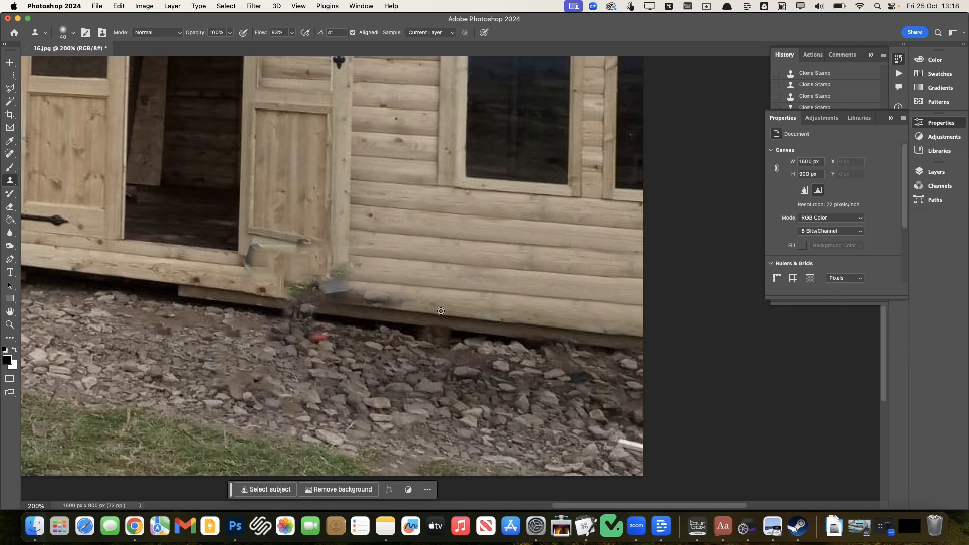
{"action": "left_click_drag", "start_coordinate": [392, 307], "coordinate": [344, 303]}
Step: Clone the door's vertical post downward to rebuild its damaged lower end
{"action": "scroll", "coordinate": [383, 285], "scroll_direction": "up", "scroll_amount": 3}
{"action": "scroll", "coordinate": [383, 286], "scroll_direction": "left", "scroll_amount": 2}
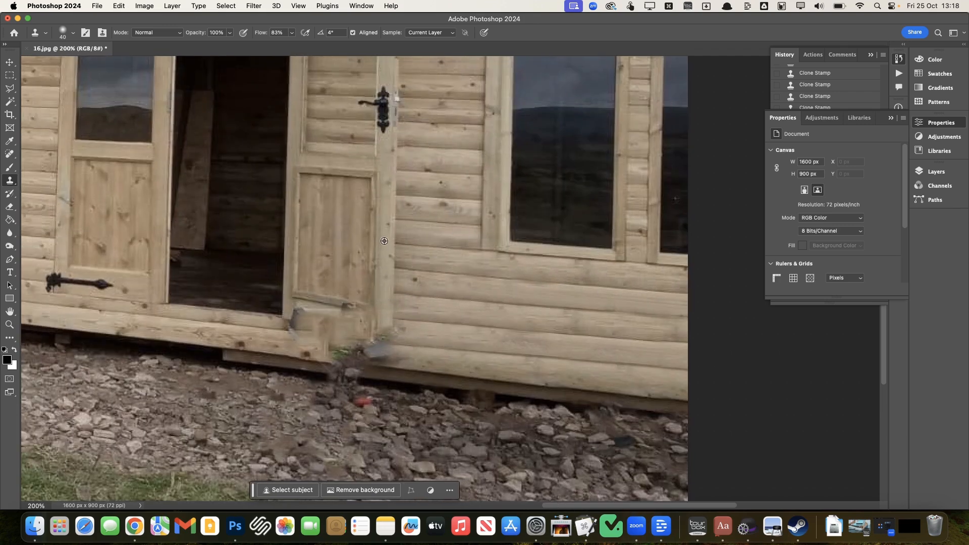
{"action": "left_click", "coordinate": [377, 264], "text": "alt"}
{"action": "mouse_move", "coordinate": [381, 325]}
{"action": "left_mouse_down"}
{"action": "mouse_move", "coordinate": [378, 341]}
{"action": "mouse_move", "coordinate": [383, 329]}
{"action": "left_mouse_up"}
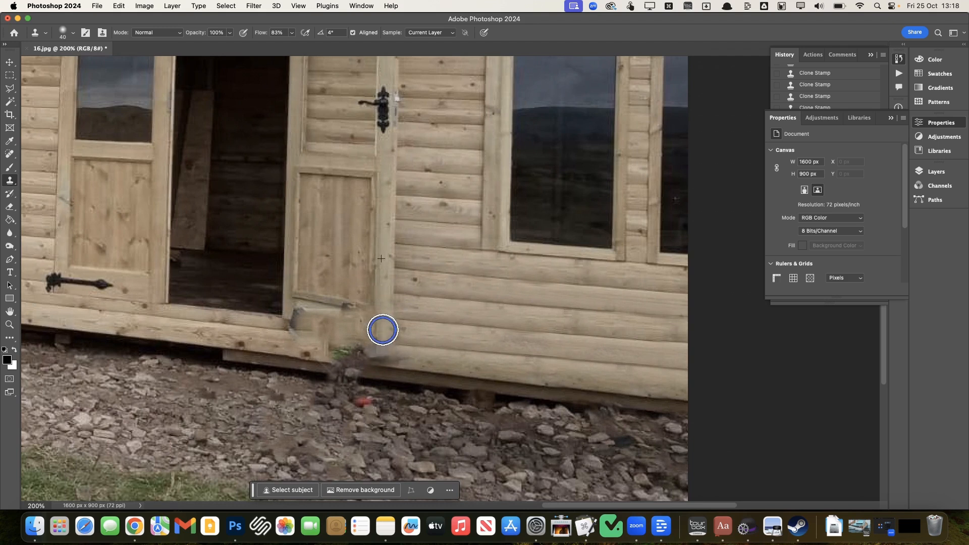
Step: Reduce the Clone Stamp brush to 7 px and repair the foot of the door post and the base edge beneath it
{"action": "key", "text": "bracketleft"}
{"action": "key", "text": "bracketleft"}
{"action": "key", "text": "bracketleft"}
{"action": "key", "text": "bracketleft"}
{"action": "key", "text": "bracketleft"}
{"action": "key", "text": "bracketleft"}
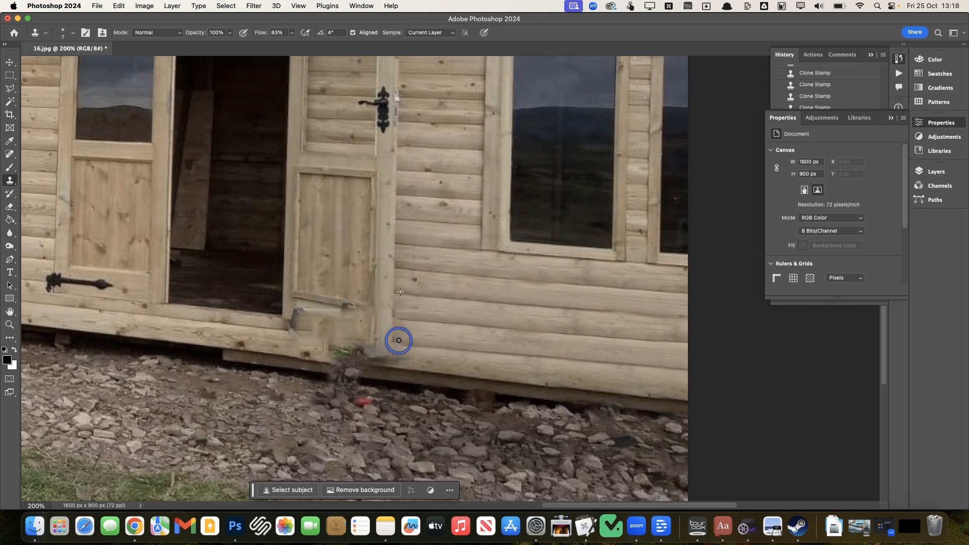
{"action": "mouse_move", "coordinate": [385, 363]}
{"action": "left_mouse_down"}
{"action": "mouse_move", "coordinate": [346, 362]}
{"action": "mouse_move", "coordinate": [355, 355]}
{"action": "mouse_move", "coordinate": [341, 370]}
{"action": "left_mouse_up"}
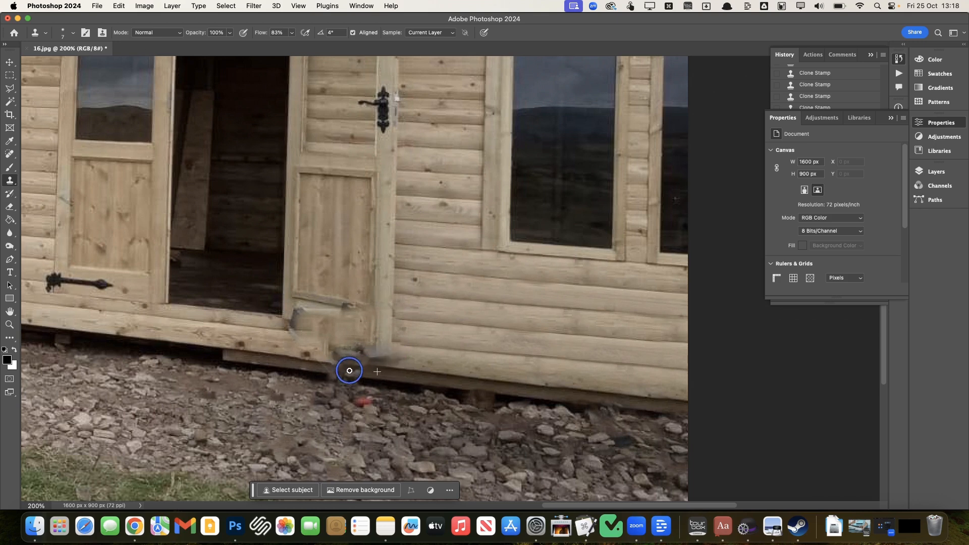
{"action": "scroll", "coordinate": [321, 370], "scroll_direction": "left", "scroll_amount": 5}
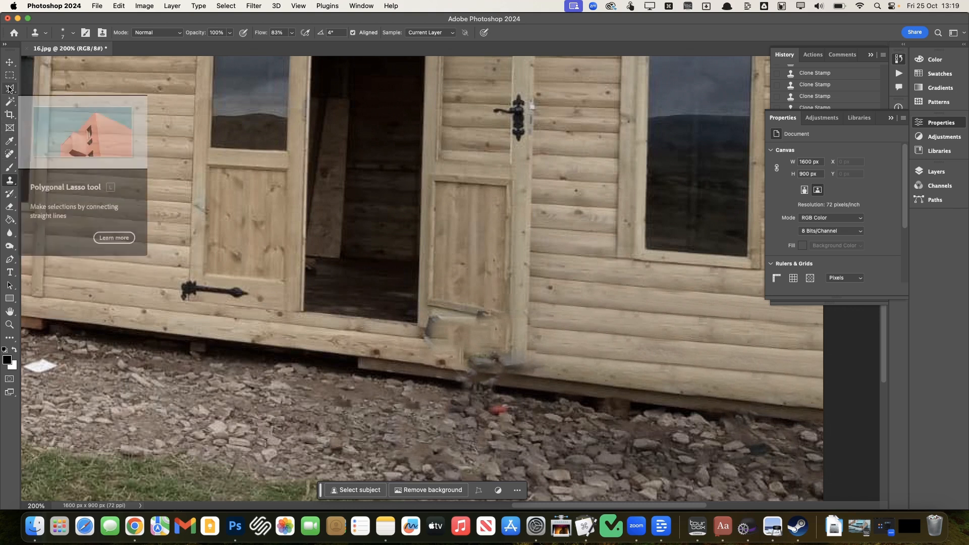
{"action": "key", "text": "l"}
{"action": "left_click", "coordinate": [417, 326]}
{"action": "left_click", "coordinate": [460, 351]}
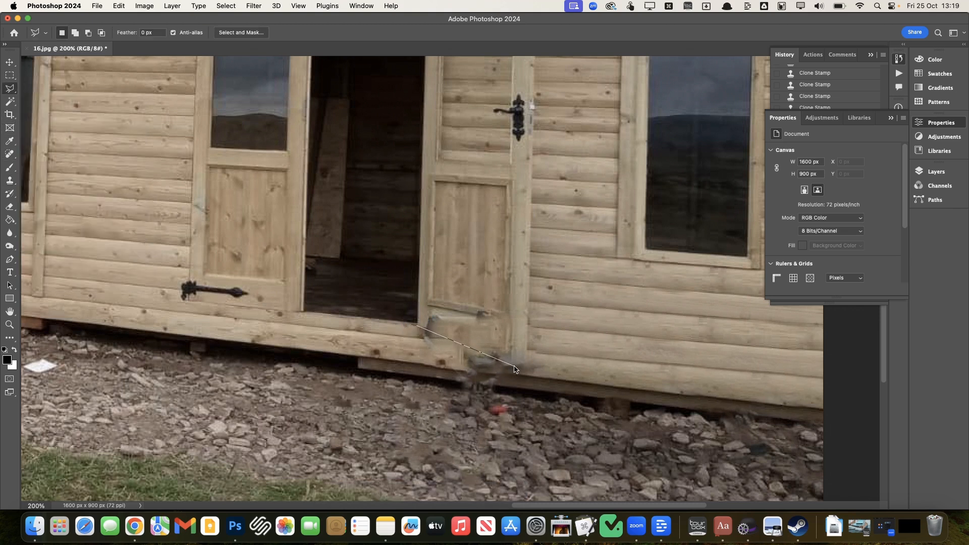
{"action": "left_click", "coordinate": [515, 367]}
{"action": "left_click", "coordinate": [513, 321]}
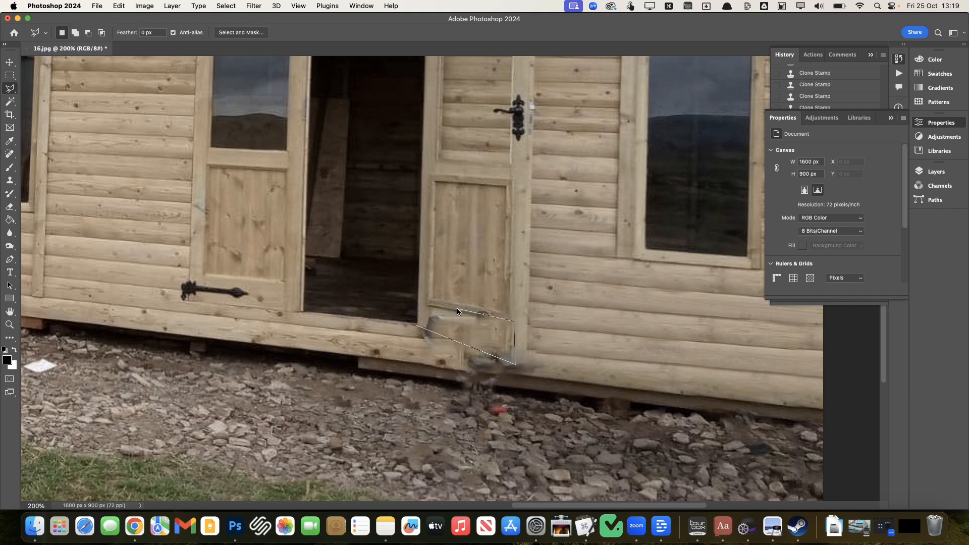
{"action": "left_click", "coordinate": [417, 325]}
{"action": "scroll", "coordinate": [417, 324], "scroll_direction": "left", "scroll_amount": 3}
{"action": "scroll", "coordinate": [417, 324], "scroll_direction": "up", "scroll_amount": 1}
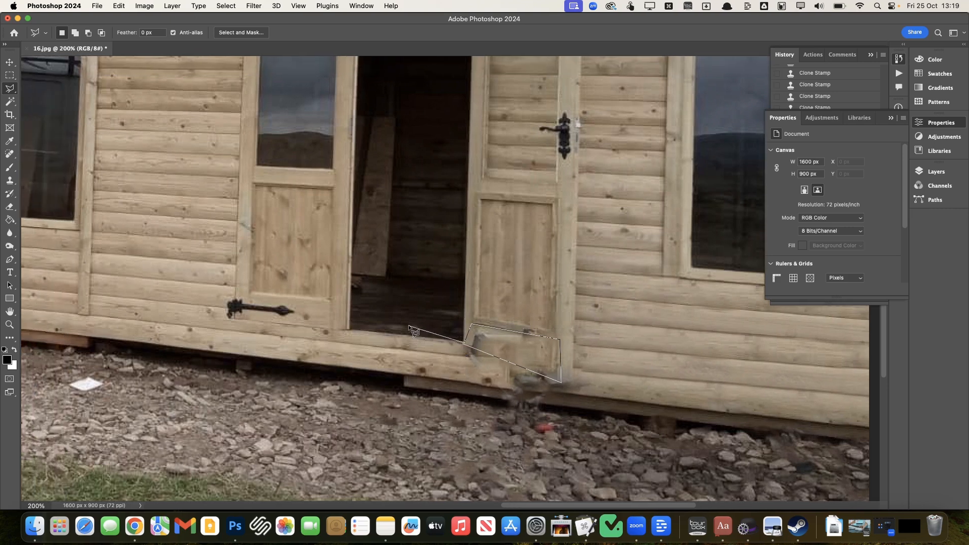
{"action": "scroll", "coordinate": [409, 327], "scroll_direction": "up", "scroll_amount": 1}
{"action": "key", "text": "Return"}
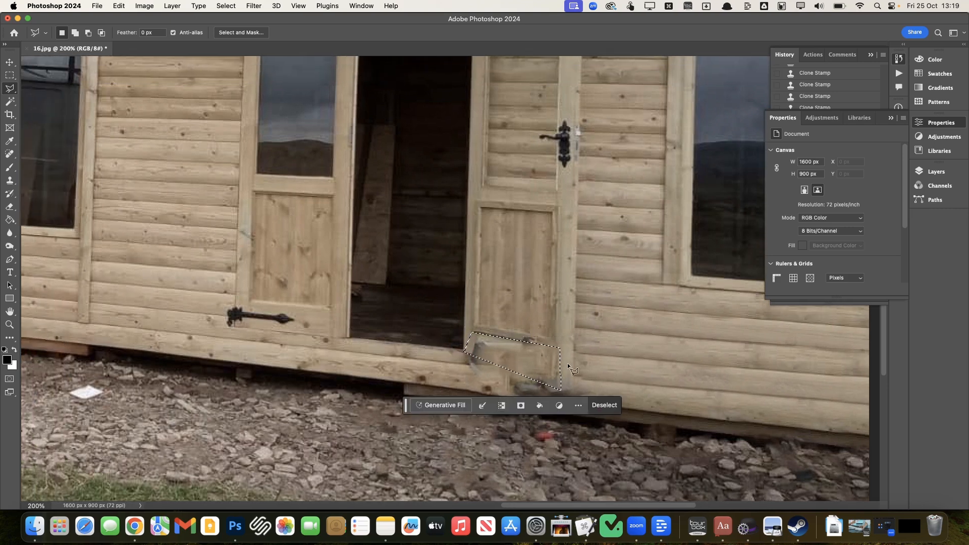
{"action": "scroll", "coordinate": [572, 382], "scroll_direction": "right", "scroll_amount": 3}
{"action": "scroll", "coordinate": [572, 382], "scroll_direction": "down", "scroll_amount": 3}
{"action": "scroll", "coordinate": [572, 382], "scroll_direction": "up", "scroll_amount": 4}
{"action": "scroll", "coordinate": [572, 382], "scroll_direction": "left", "scroll_amount": 3}
{"action": "scroll", "coordinate": [573, 382], "scroll_direction": "down", "scroll_amount": 3}
{"action": "scroll", "coordinate": [573, 381], "scroll_direction": "right", "scroll_amount": 1}
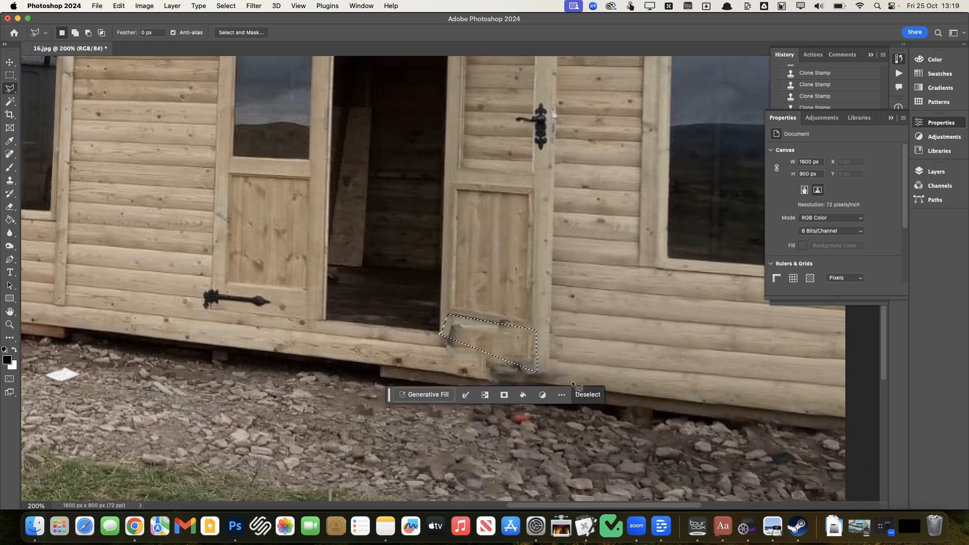
Step: Select the base beam below the right door together with the lower wall boards beside it using the Polygonal Lasso
{"action": "left_click", "coordinate": [550, 353]}
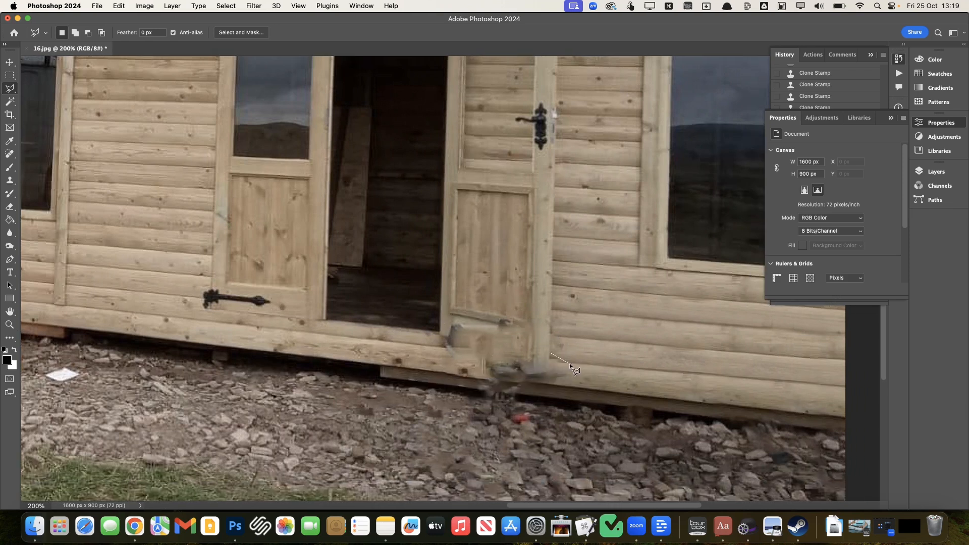
{"action": "left_click", "coordinate": [531, 357]}
{"action": "left_click", "coordinate": [439, 372]}
{"action": "left_click", "coordinate": [772, 408]}
{"action": "left_click", "coordinate": [757, 294]}
{"action": "left_click", "coordinate": [567, 276]}
{"action": "left_click", "coordinate": [550, 353]}
Step: Enlarge the Clone Stamp brush to 35 px, clone clean board over the damaged beam inside the selection, and deselect
{"action": "key", "text": "s"}
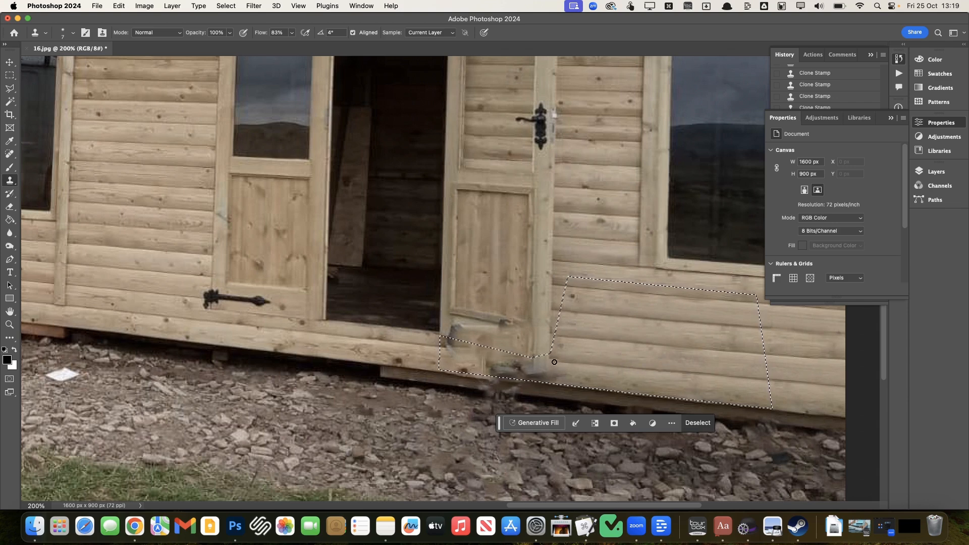
{"action": "key", "text": "bracketright"}
{"action": "key", "text": "bracketright"}
{"action": "key", "text": "bracketright"}
{"action": "key", "text": "bracketright"}
{"action": "key", "text": "bracketright"}
{"action": "key", "text": "bracketright"}
{"action": "key", "text": "bracketright"}
{"action": "key", "text": "bracketright"}
{"action": "left_click_drag", "start_coordinate": [551, 361], "coordinate": [445, 352]}
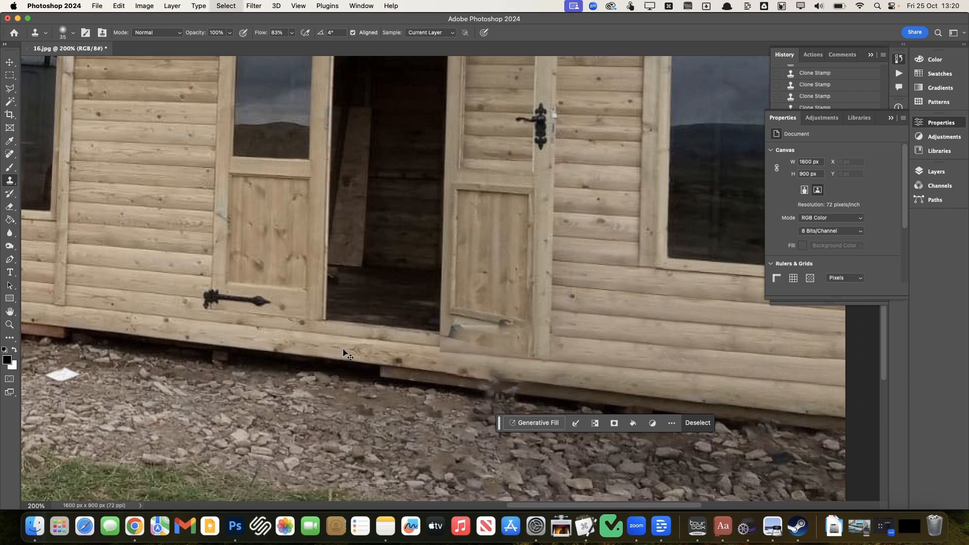
{"action": "key", "text": "super+d"}
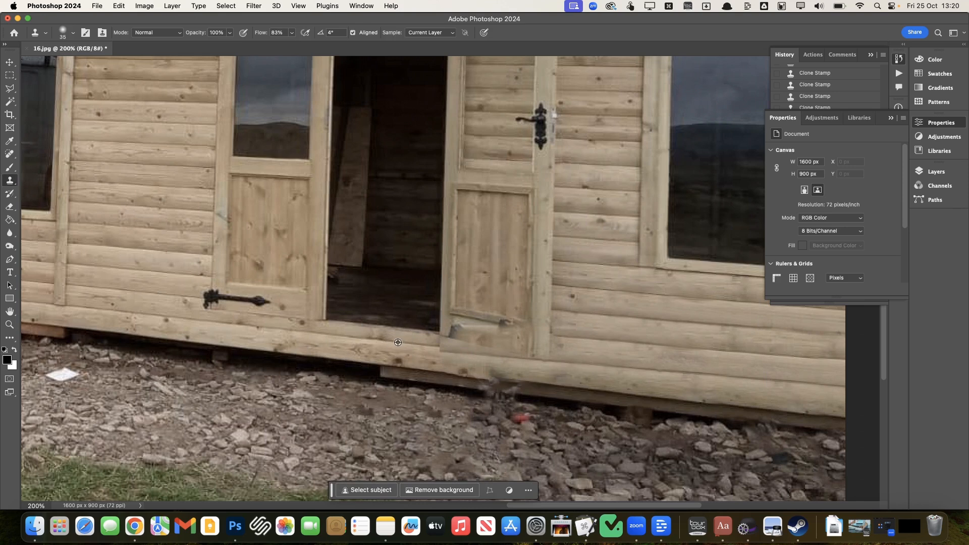
Step: Reduce the Clone Stamp brush to 15 px and clone the sill board along the beam directly beneath the right door
{"action": "key", "text": "bracketleft"}
{"action": "key", "text": "bracketleft"}
{"action": "left_click_drag", "start_coordinate": [446, 343], "coordinate": [506, 363]}
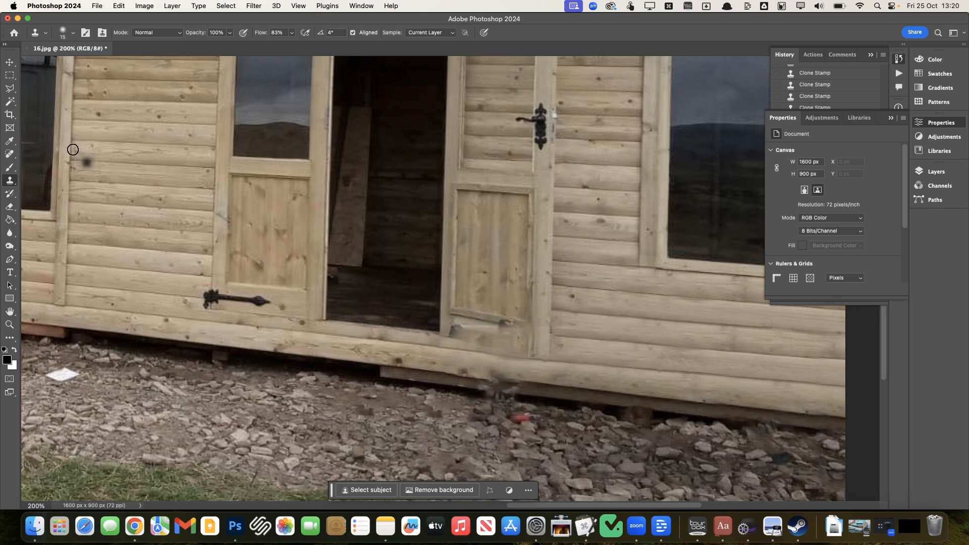
Step: Select the right door's bottom rail, including the foot of its post, with the Polygonal Lasso
{"action": "key", "text": "l"}
{"action": "left_click", "coordinate": [438, 332]}
{"action": "left_click", "coordinate": [536, 358]}
{"action": "left_click", "coordinate": [549, 355]}
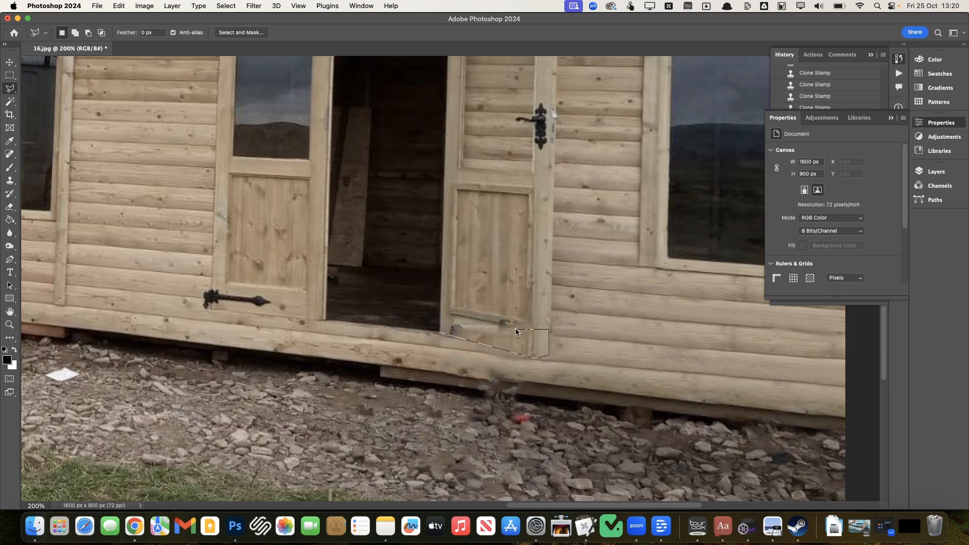
{"action": "left_click", "coordinate": [535, 334]}
{"action": "left_click", "coordinate": [450, 319]}
{"action": "left_click", "coordinate": [439, 331]}
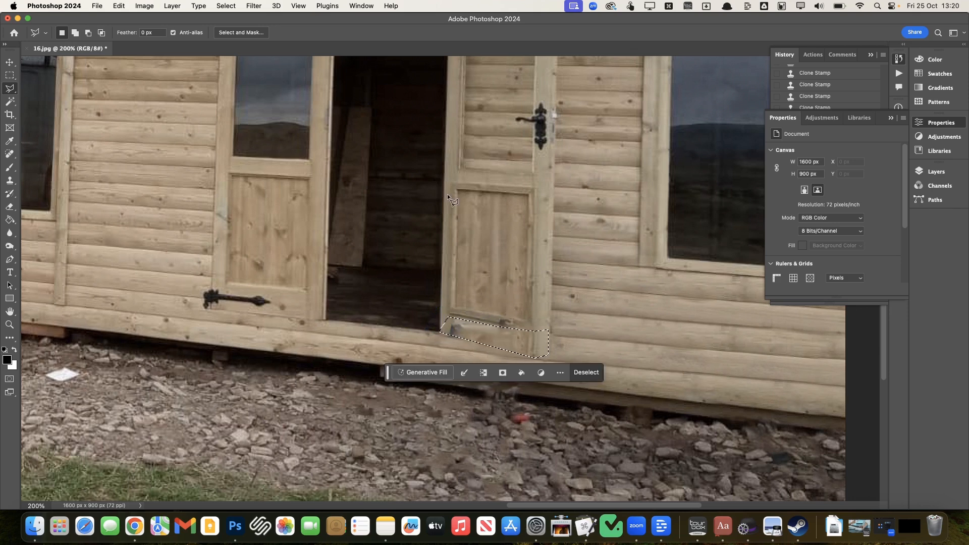
Step: Clone clean door wood over the smudges inside the selected bottom rail and clear the selection
{"action": "key", "text": "s"}
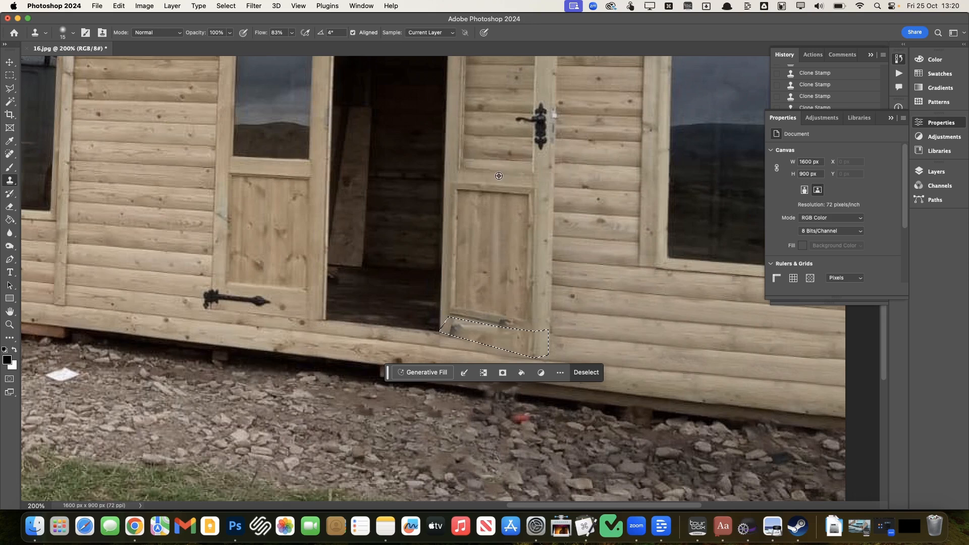
{"action": "left_click", "coordinate": [498, 341], "text": "alt"}
{"action": "mouse_move", "coordinate": [461, 332]}
{"action": "left_mouse_down"}
{"action": "mouse_move", "coordinate": [453, 326]}
{"action": "mouse_move", "coordinate": [520, 340]}
{"action": "left_mouse_up"}
{"action": "left_click", "coordinate": [474, 326], "text": "alt"}
{"action": "left_click", "coordinate": [482, 178], "text": "alt"}
{"action": "left_click", "coordinate": [519, 338]}
{"action": "left_click", "coordinate": [476, 341], "text": "alt"}
{"action": "left_click_drag", "start_coordinate": [460, 340], "coordinate": [474, 339]}
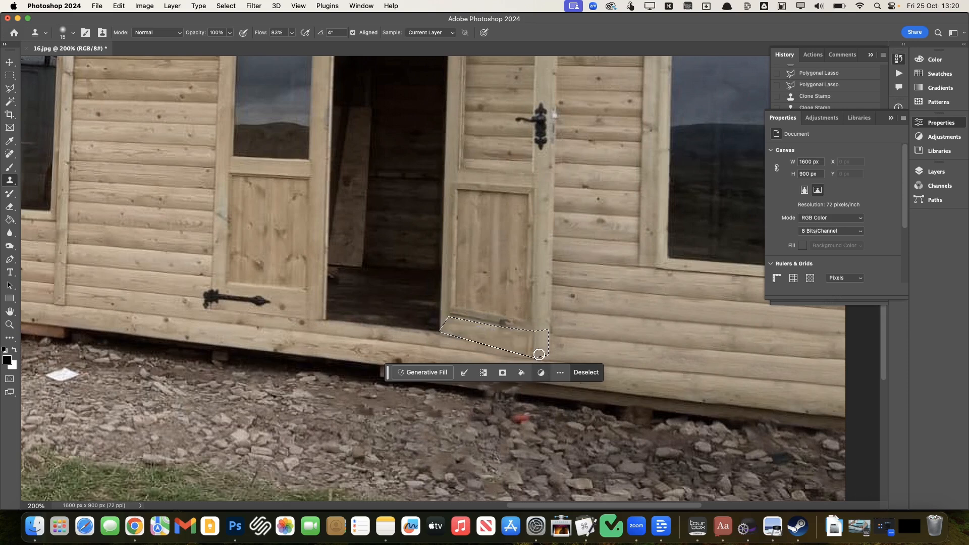
{"action": "key", "text": "super+0"}
{"action": "key", "text": "super+d"}
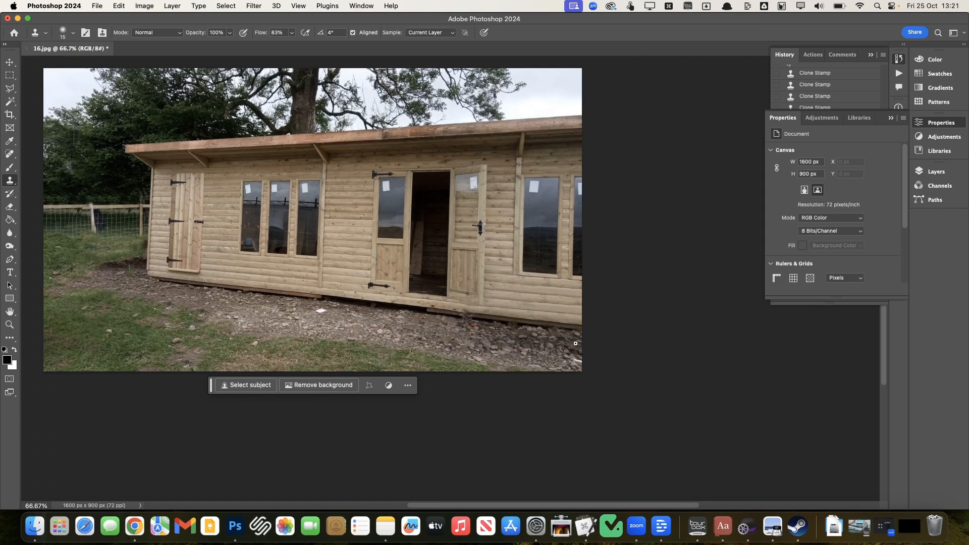
Step: Select all the ground in front of the cabin with the Polygonal Lasso, following the cabin's base line and the fence area
{"action": "key", "text": "j"}
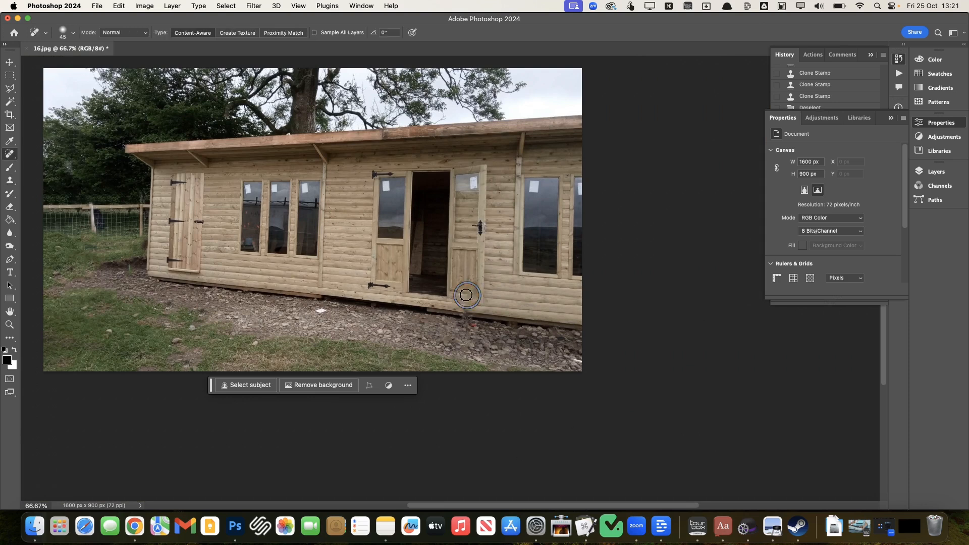
{"action": "scroll", "coordinate": [336, 299], "scroll_direction": "left", "scroll_amount": 5}
{"action": "scroll", "coordinate": [336, 299], "scroll_direction": "up", "scroll_amount": 3}
{"action": "scroll", "coordinate": [336, 300], "scroll_direction": "left", "scroll_amount": 1}
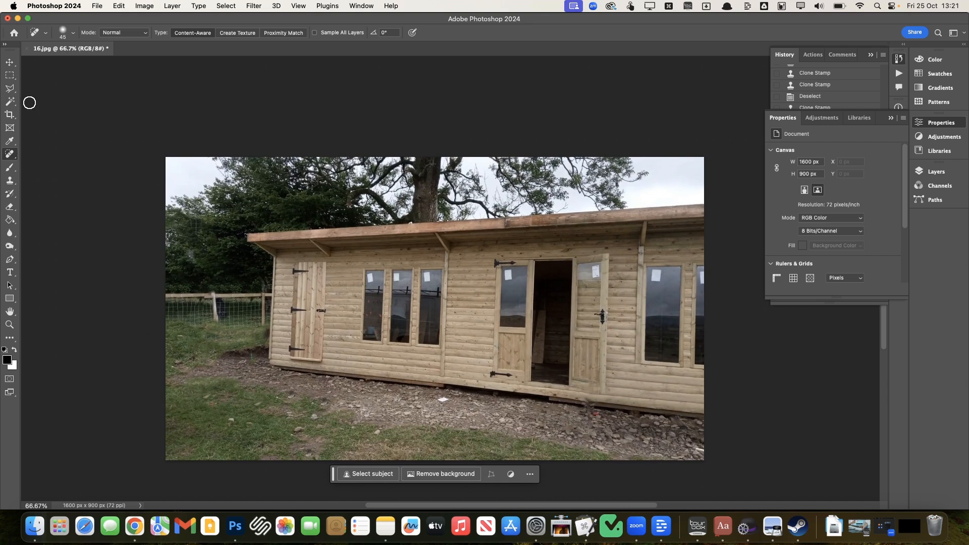
{"action": "left_click", "coordinate": [10, 88]}
{"action": "left_click", "coordinate": [144, 348]}
{"action": "left_click", "coordinate": [270, 322]}
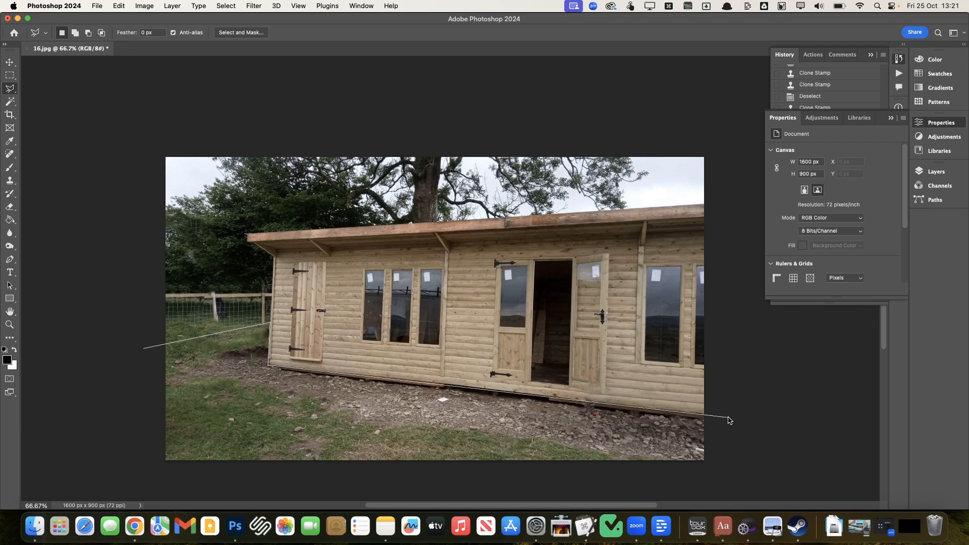
{"action": "left_click", "coordinate": [731, 418]}
{"action": "left_click", "coordinate": [750, 497]}
{"action": "left_click", "coordinate": [143, 396]}
{"action": "left_click", "coordinate": [222, 203]}
Step: Fill the selected ground using Generative Fill with the prompt "lawn" and choose the third variation
{"action": "left_click", "coordinate": [419, 411]}
{"action": "type", "text": "lawn"}
{"action": "key", "text": "Return"}
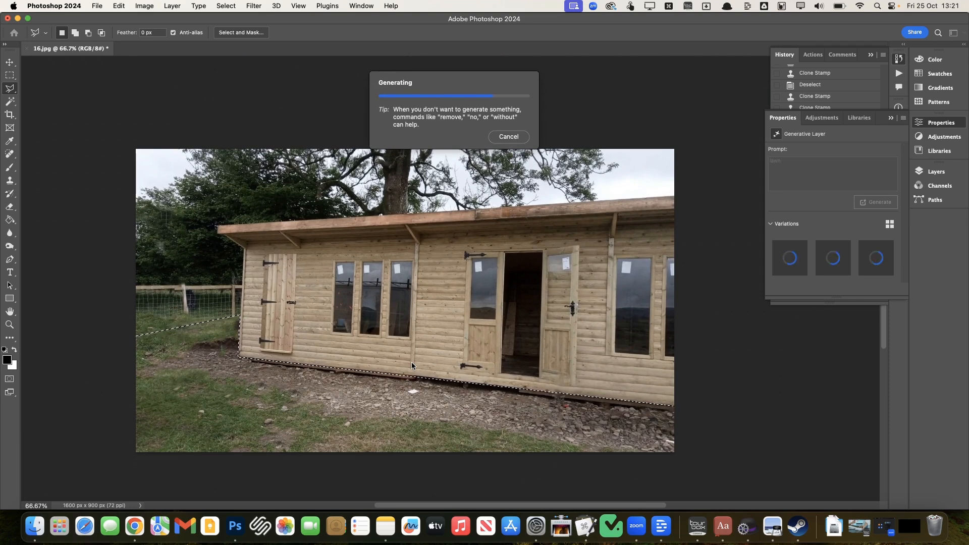
{"action": "left_click", "coordinate": [831, 261]}
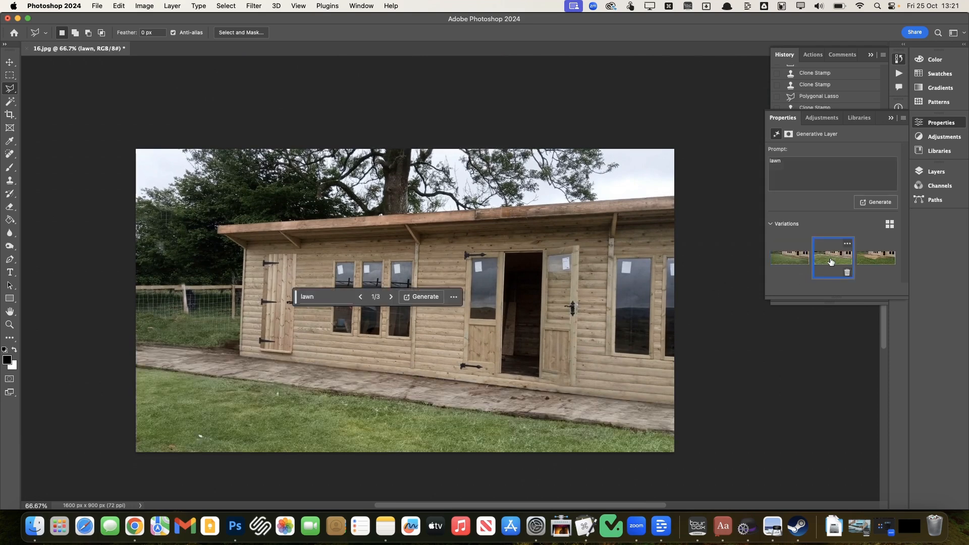
{"action": "left_click", "coordinate": [858, 257]}
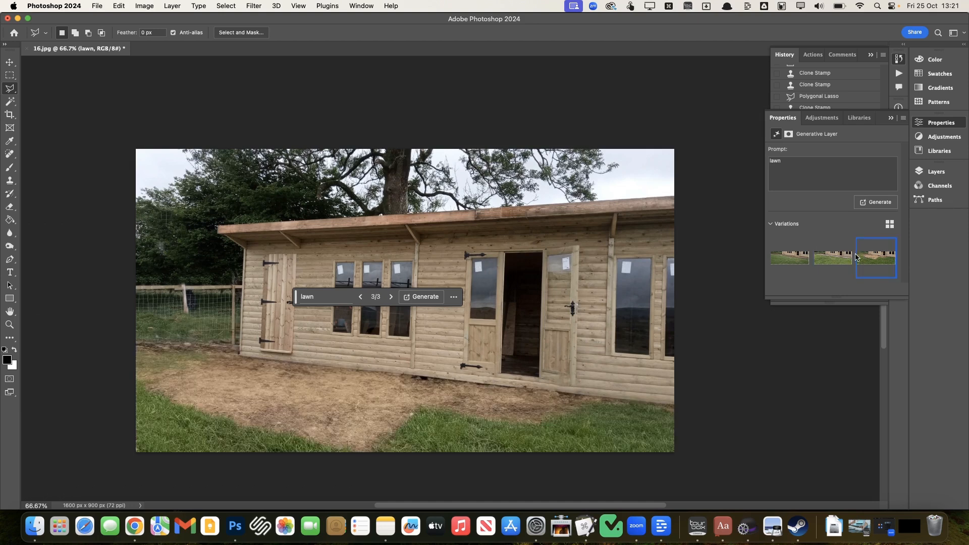
Step: Flatten the generated lawn layer into the image
{"action": "left_click", "coordinate": [818, 163]}
{"action": "left_click", "coordinate": [172, 5]}
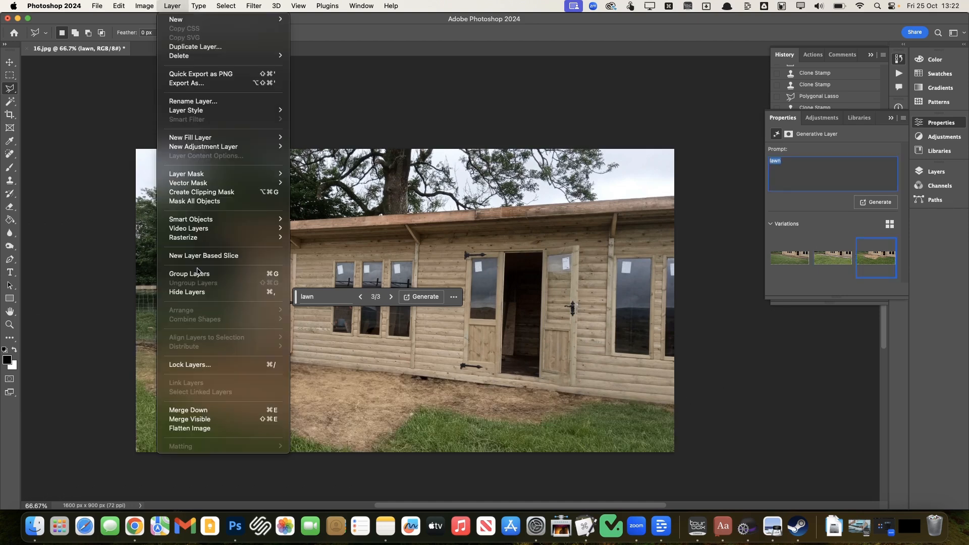
{"action": "left_click", "coordinate": [204, 428]}
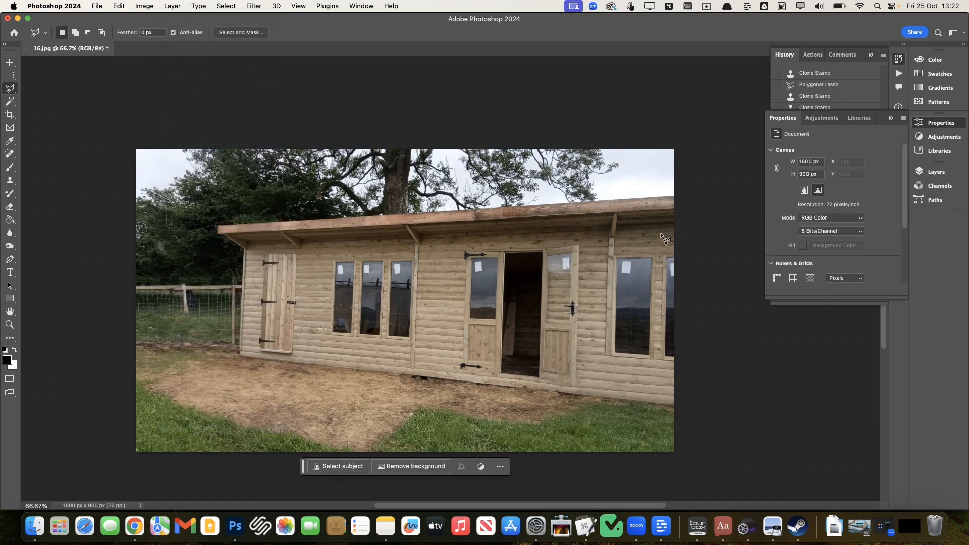
Step: Select the whole ground area below the cabin and fence again with the Polygonal Lasso
{"action": "left_click", "coordinate": [129, 328]}
{"action": "left_click", "coordinate": [240, 314]}
{"action": "left_click", "coordinate": [238, 352]}
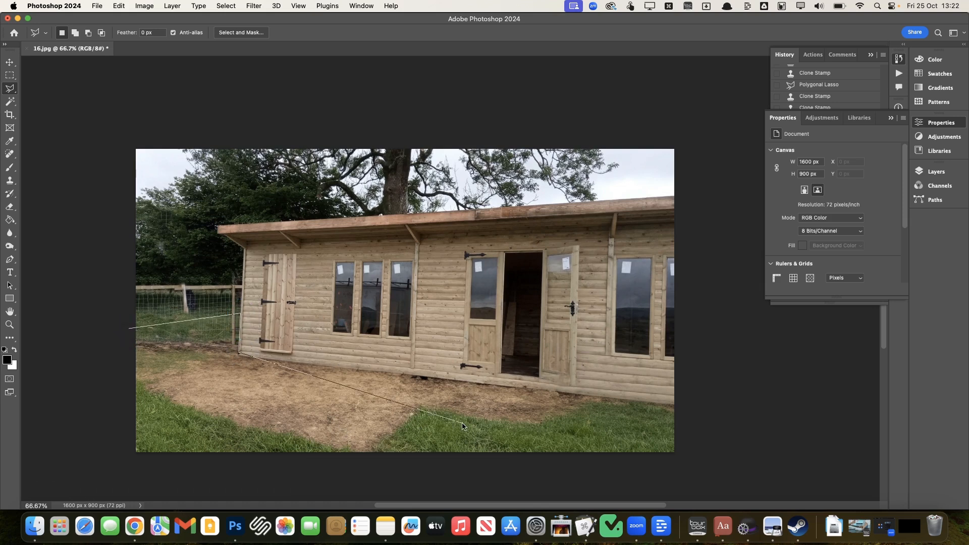
{"action": "left_click", "coordinate": [719, 412]}
{"action": "left_click", "coordinate": [714, 464]}
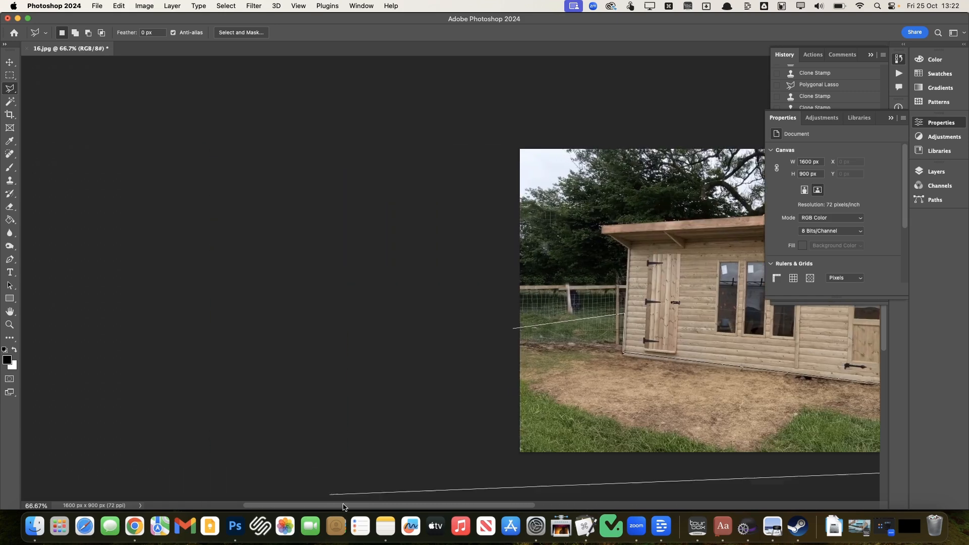
{"action": "left_click", "coordinate": [377, 319]}
{"action": "scroll", "coordinate": [378, 283], "scroll_direction": "up", "scroll_amount": 5}
{"action": "scroll", "coordinate": [379, 283], "scroll_direction": "right", "scroll_amount": 5}
{"action": "left_click", "coordinate": [397, 167]}
{"action": "scroll", "coordinate": [400, 172], "scroll_direction": "up", "scroll_amount": 3}
{"action": "scroll", "coordinate": [400, 171], "scroll_direction": "right", "scroll_amount": 5}
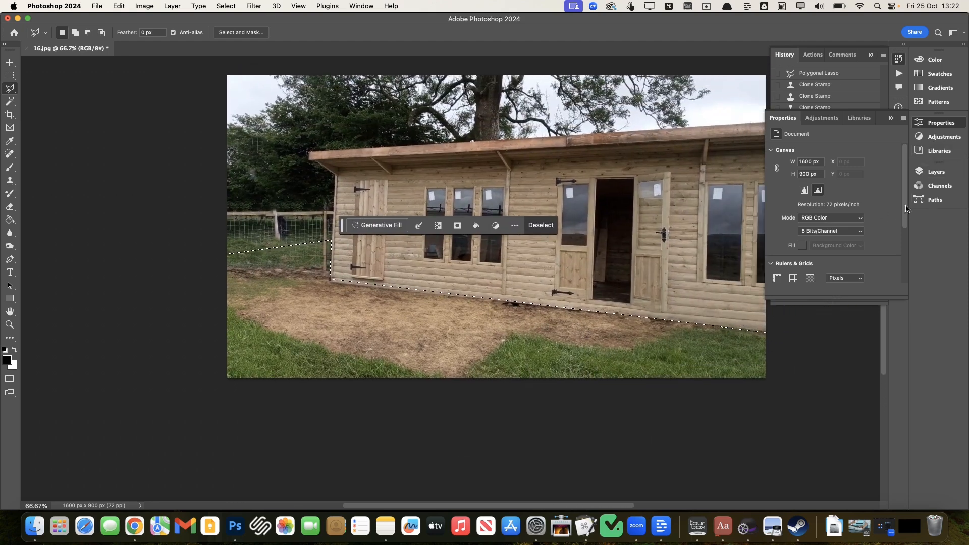
Step: Fill the reselected ground using Generative Fill with the prompt "grass" and preview the second and third variations
{"action": "left_click", "coordinate": [381, 224]}
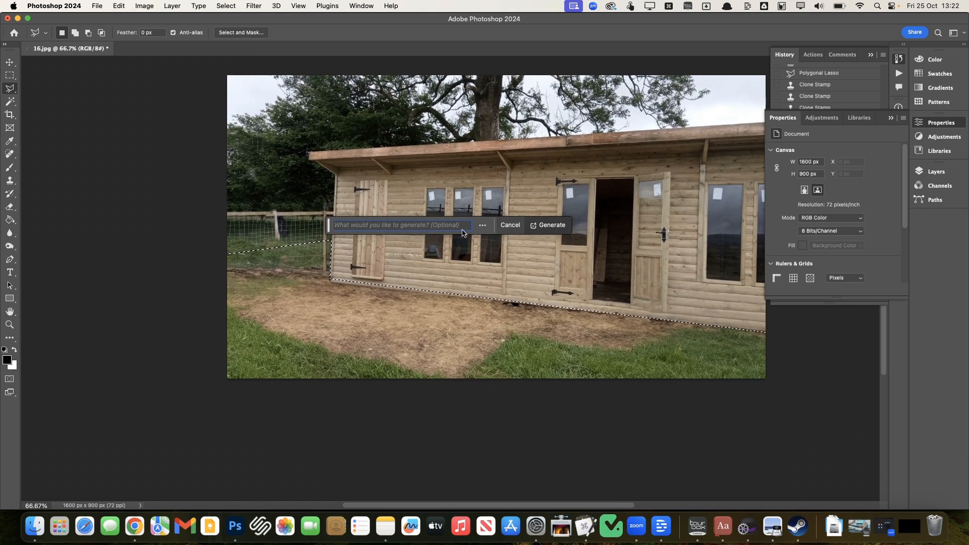
{"action": "type", "text": "grass"}
{"action": "key", "text": "Return"}
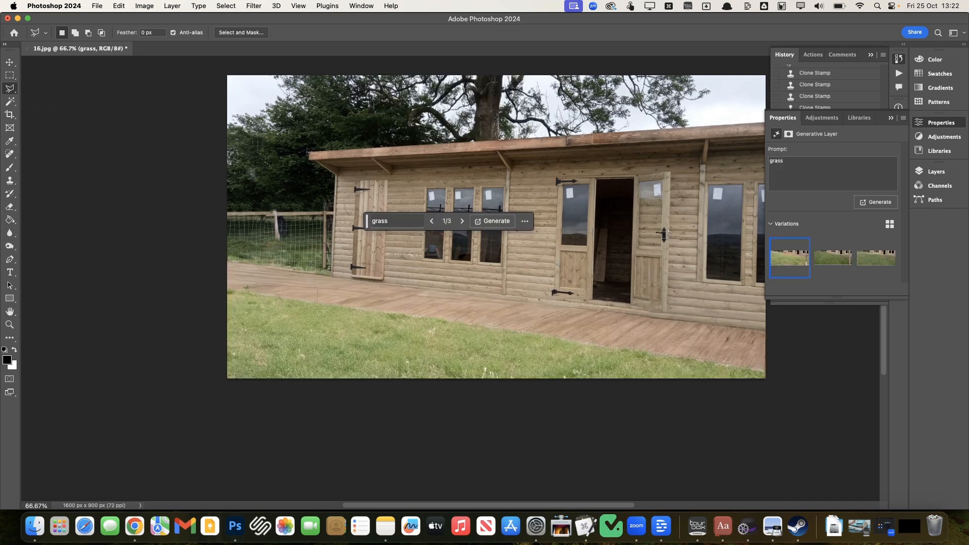
{"action": "left_click", "coordinate": [832, 257]}
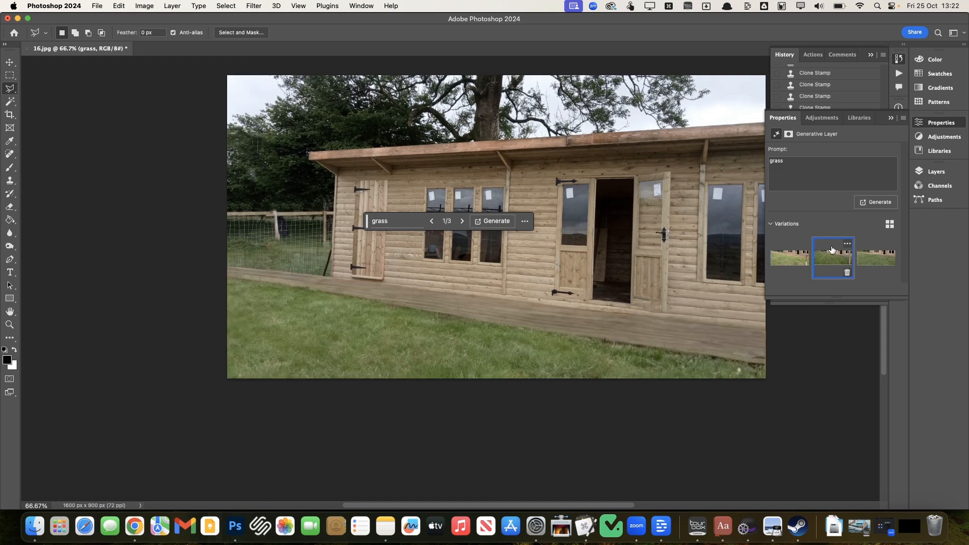
{"action": "left_click", "coordinate": [867, 262]}
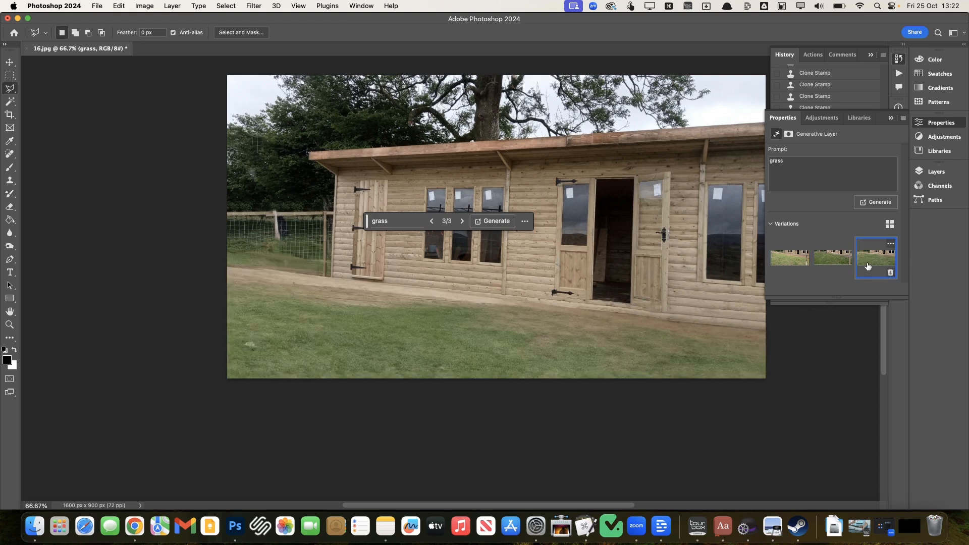
Step: Generate another set of grass variations, choose the second one, and merge the visible layers
{"action": "left_click", "coordinate": [876, 202]}
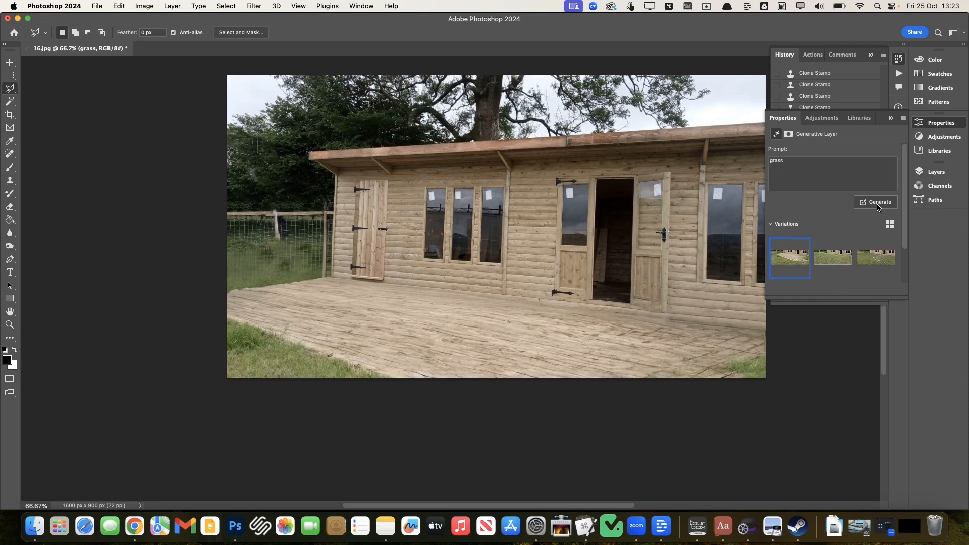
{"action": "left_click", "coordinate": [844, 256]}
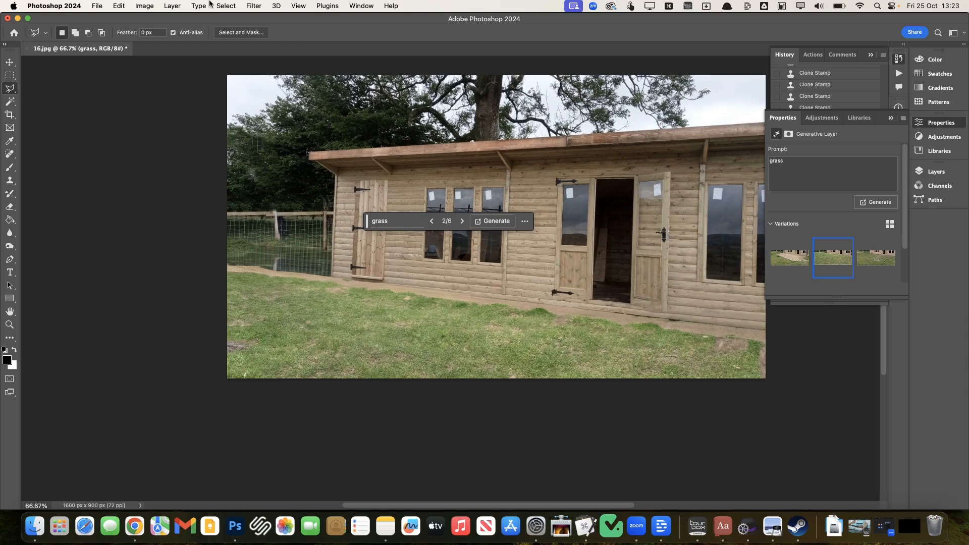
{"action": "left_click", "coordinate": [177, 7]}
{"action": "left_click", "coordinate": [199, 420]}
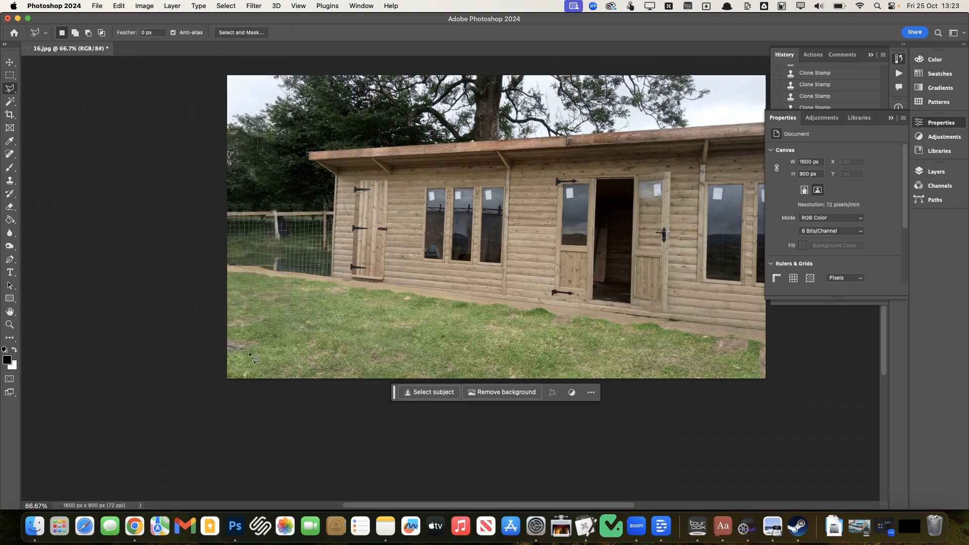
Step: Select the fence and trees beside the cabin's left end wall with the Polygonal Lasso, out to the photo's left edge
{"action": "left_click", "coordinate": [218, 305]}
{"action": "left_click", "coordinate": [331, 276]}
{"action": "left_click", "coordinate": [334, 198]}
{"action": "left_click", "coordinate": [334, 178]}
{"action": "left_click", "coordinate": [222, 140]}
{"action": "left_click", "coordinate": [129, 211]}
{"action": "left_click", "coordinate": [216, 310]}
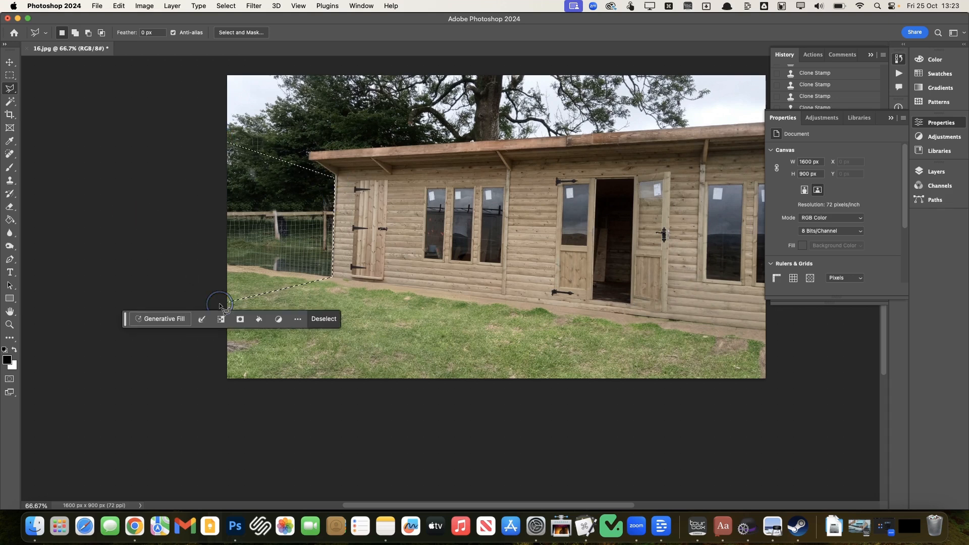
Step: Generatively fill the selected area beside the cabin with the prompt "wooden fence", compare the variations, and choose the first one
{"action": "left_click", "coordinate": [171, 319]}
{"action": "type", "text": "wooden fence"}
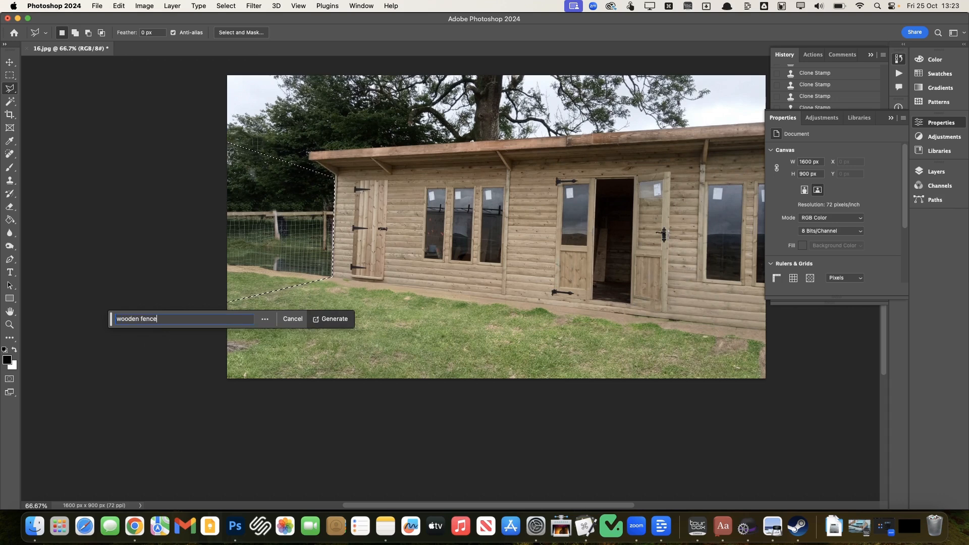
{"action": "key", "text": "Return"}
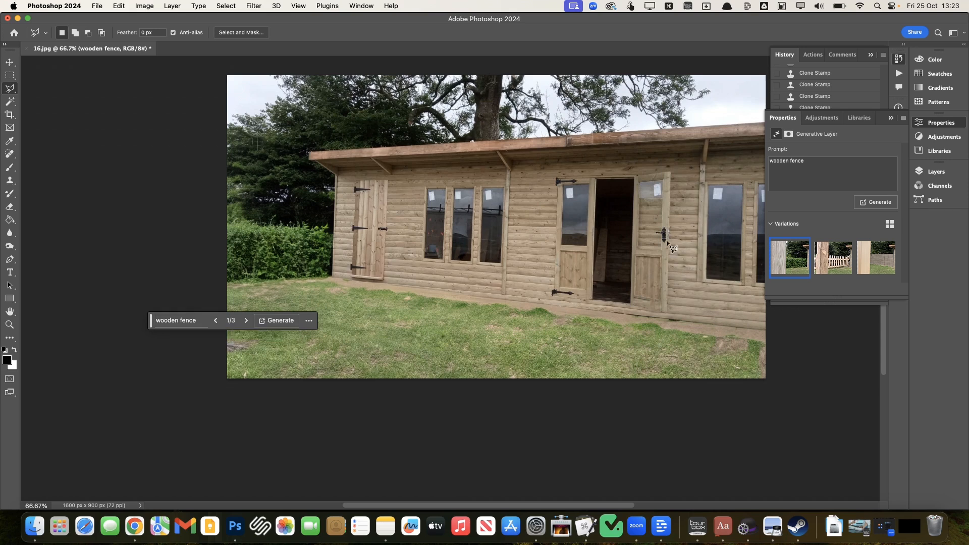
{"action": "left_click", "coordinate": [842, 256]}
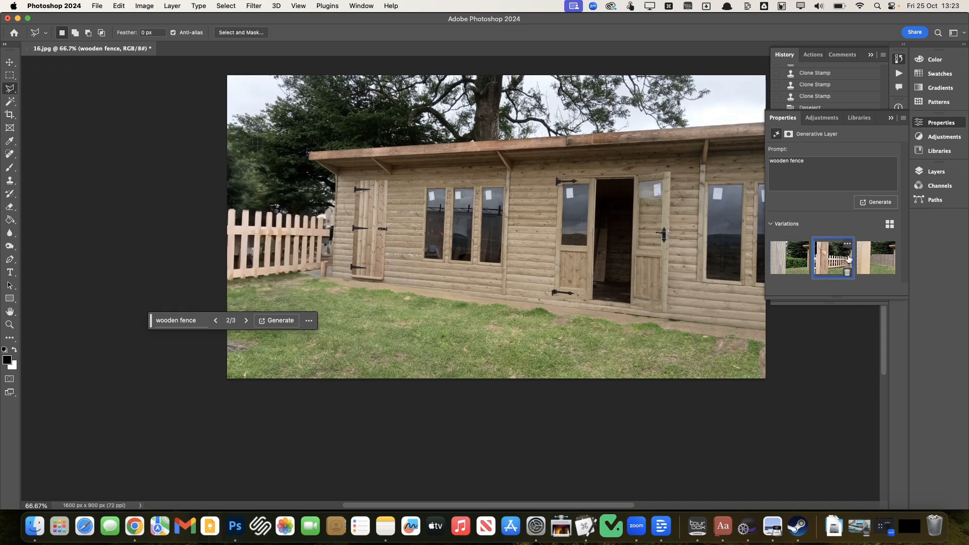
{"action": "left_click", "coordinate": [871, 261]}
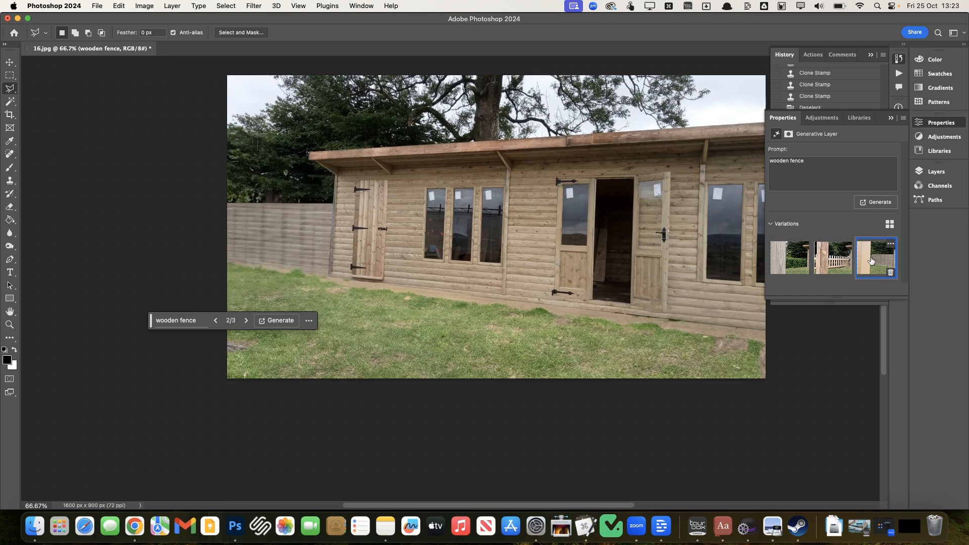
{"action": "left_click", "coordinate": [801, 269]}
{"action": "left_click", "coordinate": [188, 204]}
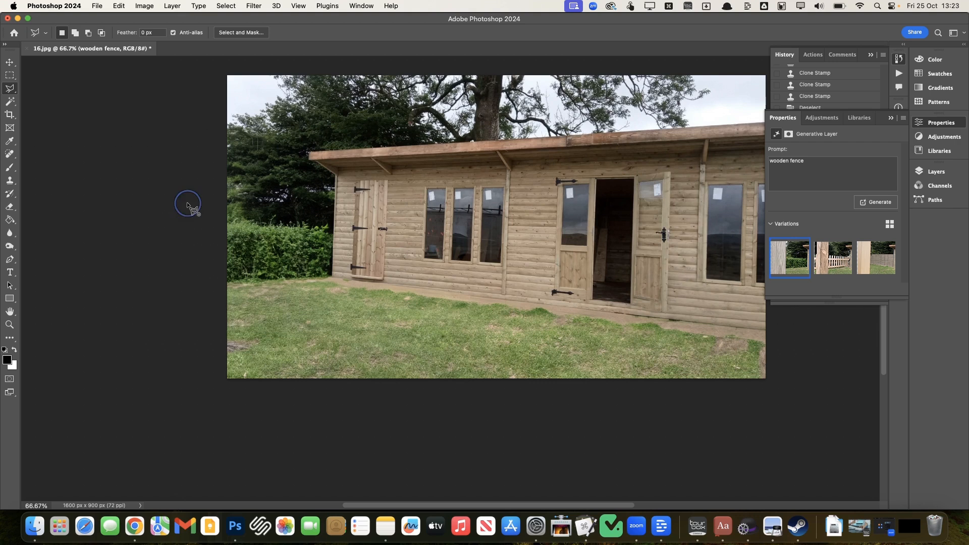
{"action": "double_click", "coordinate": [205, 305]}
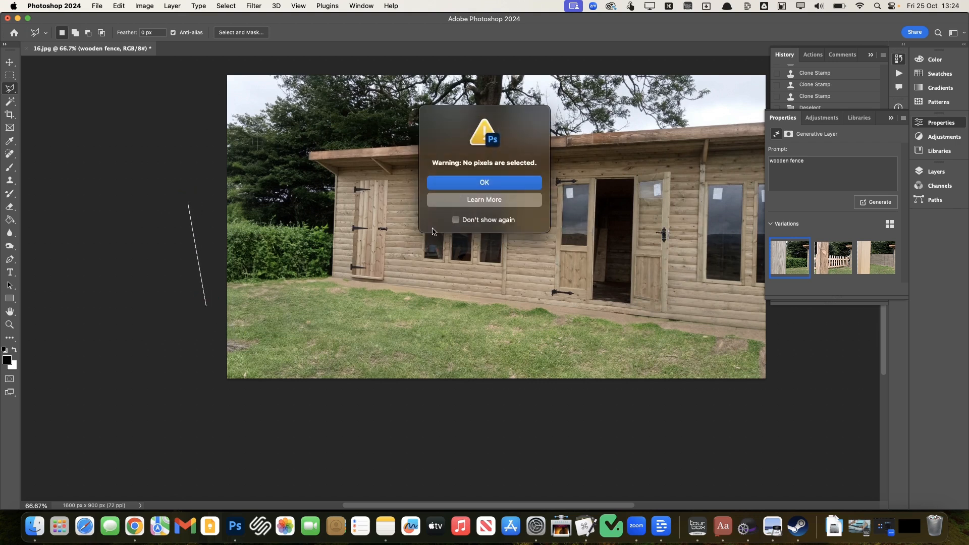
{"action": "left_click", "coordinate": [476, 180]}
{"action": "scroll", "coordinate": [181, 281], "scroll_direction": "up", "scroll_amount": 2}
{"action": "scroll", "coordinate": [181, 281], "scroll_direction": "right", "scroll_amount": 2}
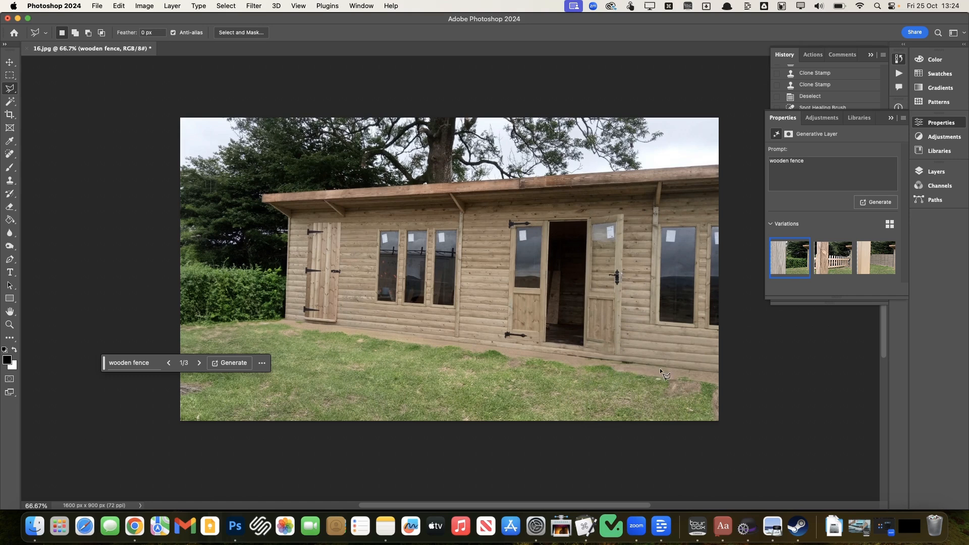
{"action": "left_click", "coordinate": [95, 164]}
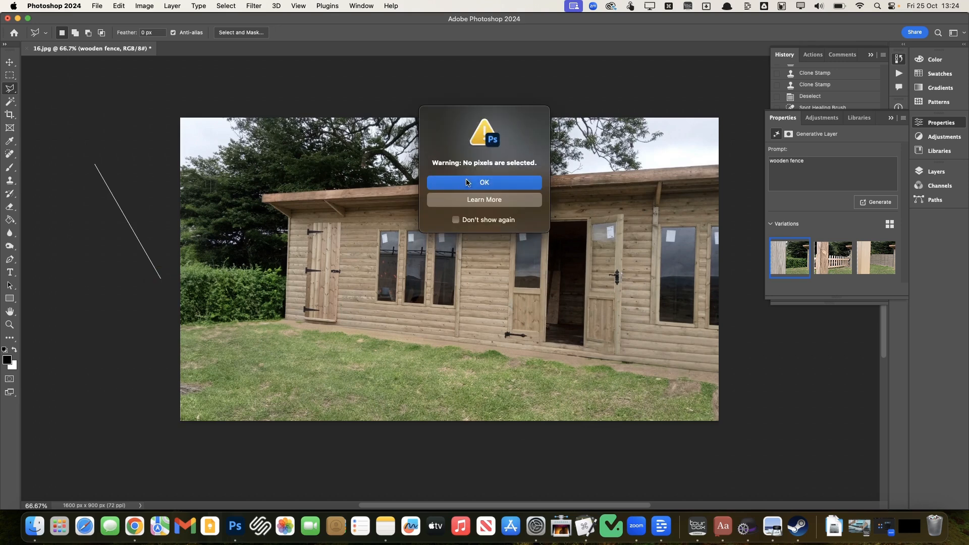
{"action": "key", "text": "Return"}
Step: Select the whole grass area below the hedge and cabin with the Polygonal Lasso, following the cabin's base line
{"action": "left_click", "coordinate": [281, 319]}
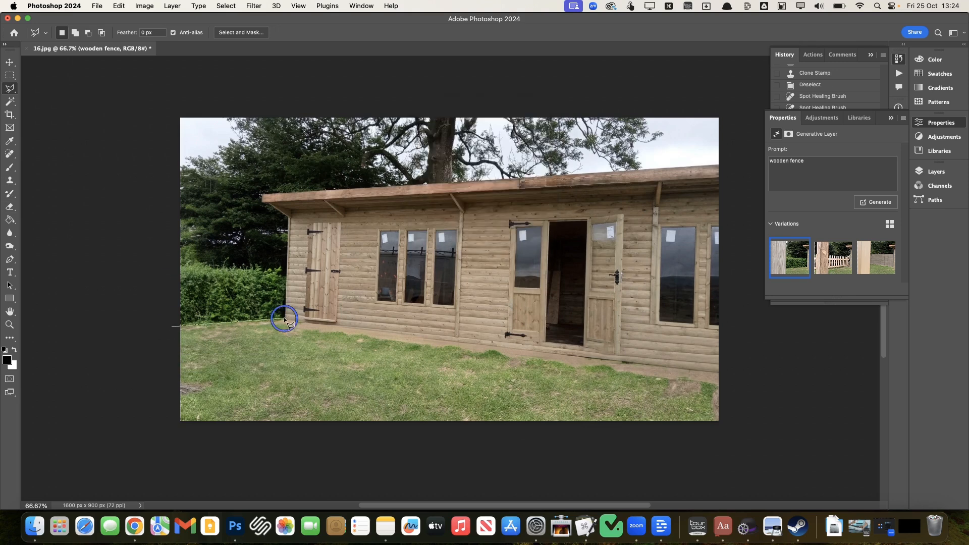
{"action": "left_click", "coordinate": [728, 374]}
{"action": "left_click", "coordinate": [730, 425]}
{"action": "left_click", "coordinate": [100, 443]}
{"action": "left_click", "coordinate": [174, 326]}
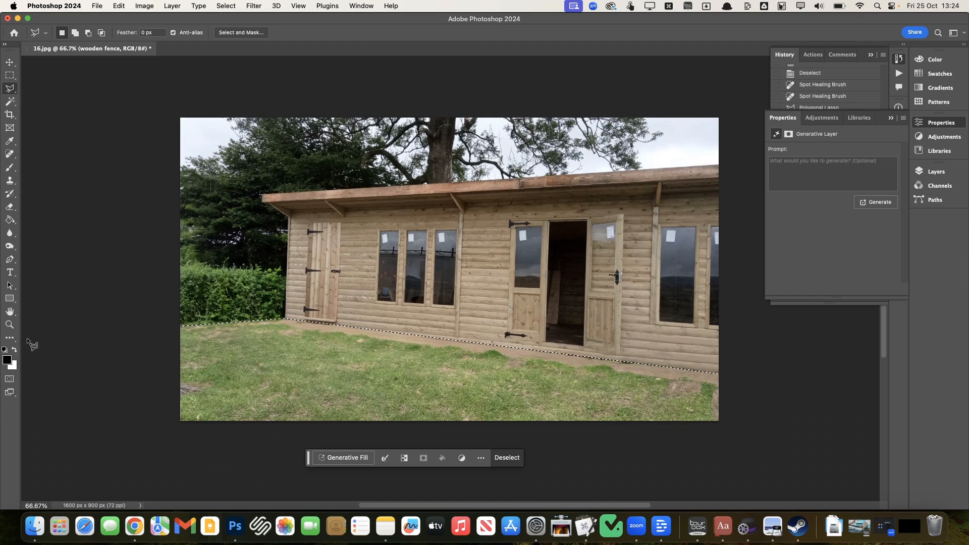
Step: Rasterize the generative layer with the Spot Healing Brush active and flatten the image
{"action": "key", "text": "j"}
{"action": "left_click", "coordinate": [192, 382]}
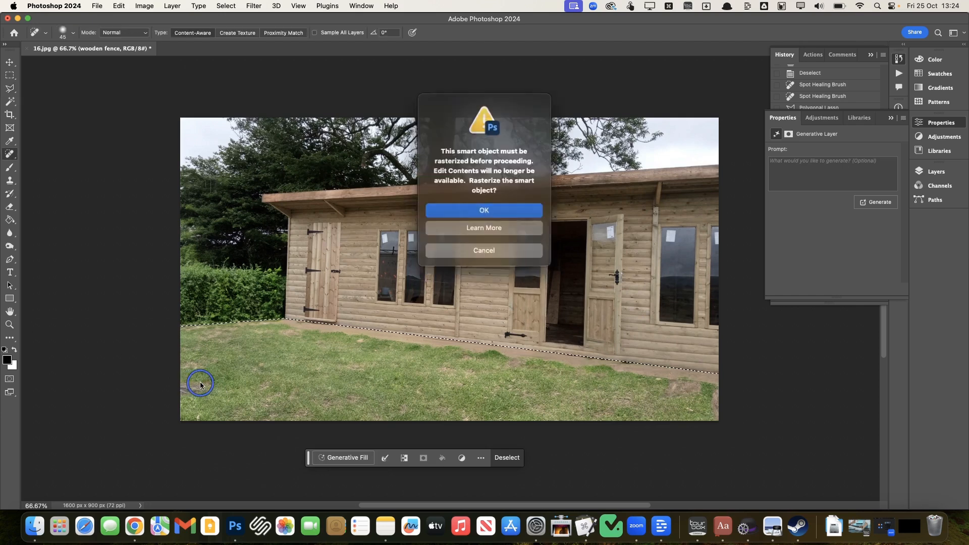
{"action": "left_click", "coordinate": [482, 213]}
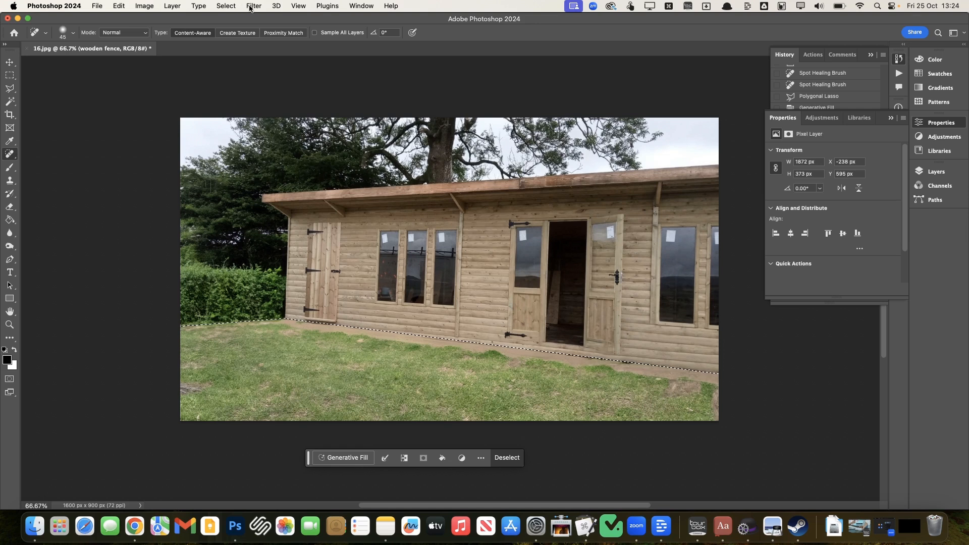
{"action": "left_click", "coordinate": [198, 387]}
{"action": "left_click", "coordinate": [172, 6]}
{"action": "left_click", "coordinate": [186, 429]}
Step: Remove the bare patches at the lawn's left edge, below the hedge and near its right end with the Spot Healing Brush
{"action": "left_click", "coordinate": [196, 382]}
{"action": "mouse_move", "coordinate": [197, 382]}
{"action": "left_mouse_down"}
{"action": "mouse_move", "coordinate": [175, 389]}
{"action": "mouse_move", "coordinate": [184, 367]}
{"action": "left_mouse_up"}
{"action": "left_click", "coordinate": [181, 382]}
{"action": "left_click", "coordinate": [220, 333]}
{"action": "left_click_drag", "start_coordinate": [302, 328], "coordinate": [272, 321]}
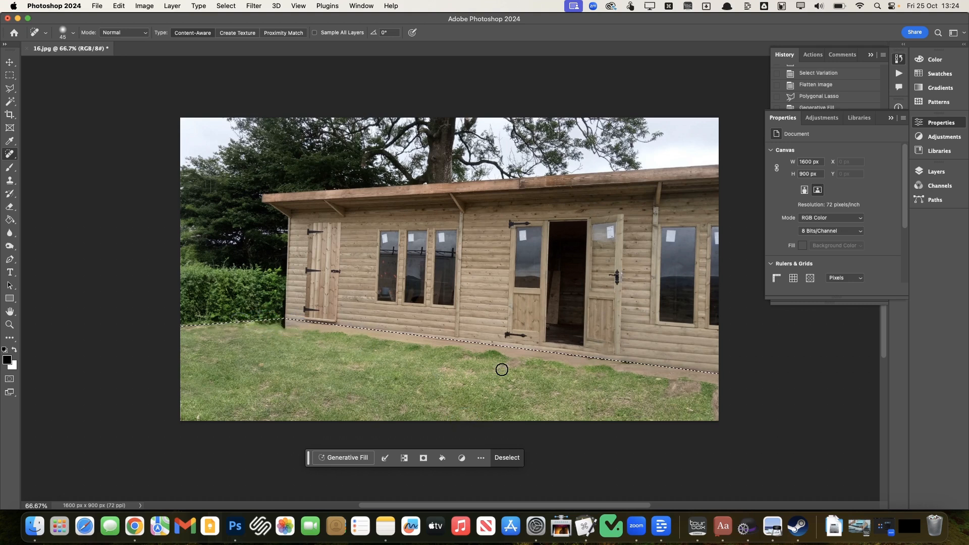
{"action": "left_click", "coordinate": [682, 391]}
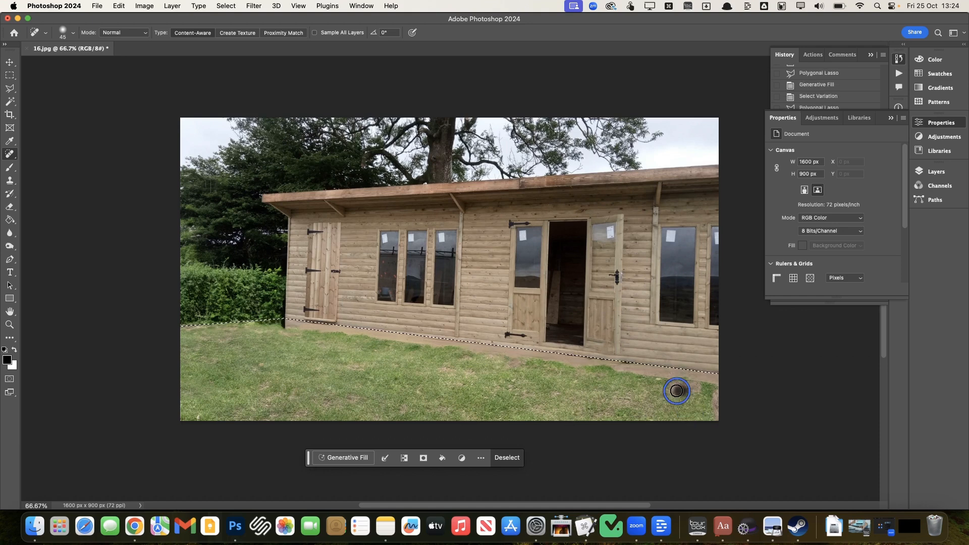
{"action": "left_click", "coordinate": [625, 402]}
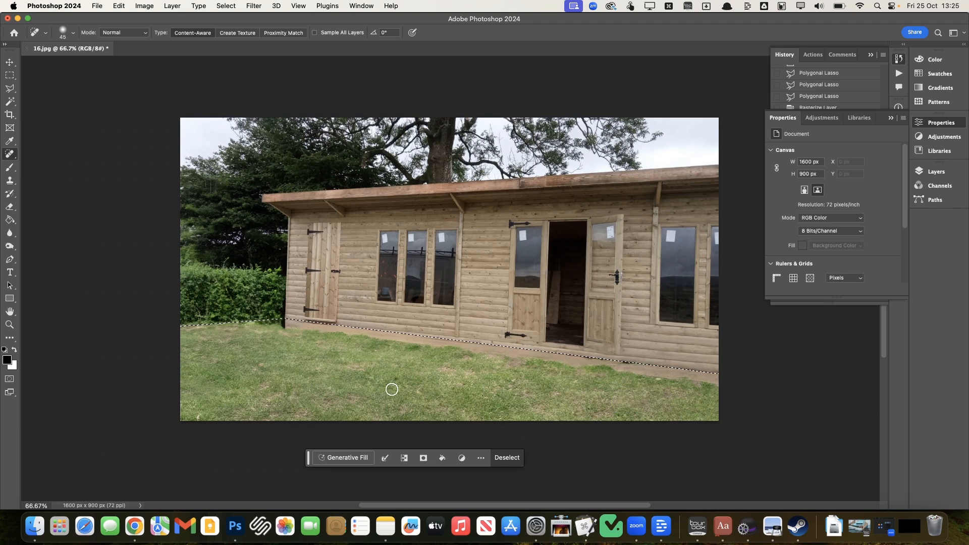
Step: Cover the strip of bare soil along the cabin's base with grass using the Clone Stamp
{"action": "key", "text": "s"}
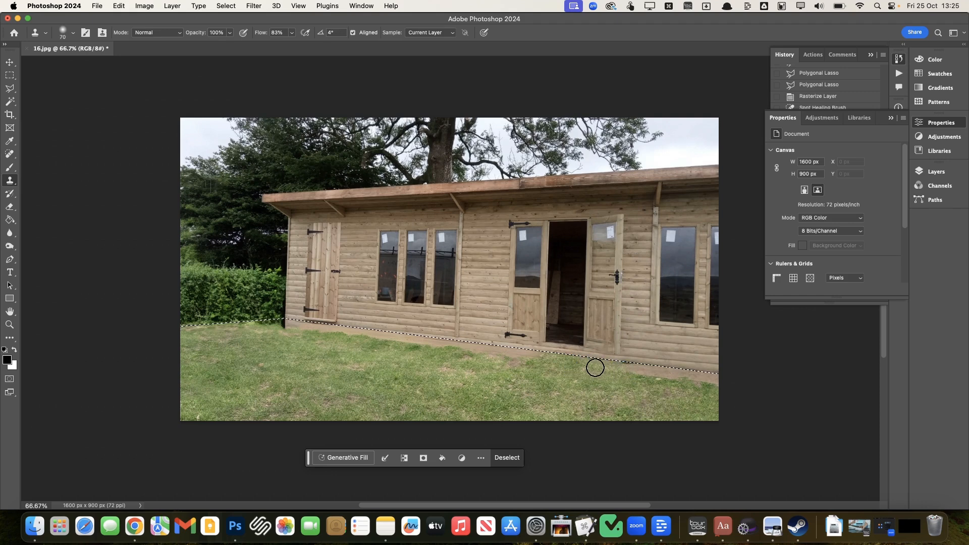
{"action": "left_click_drag", "start_coordinate": [644, 369], "coordinate": [699, 375]}
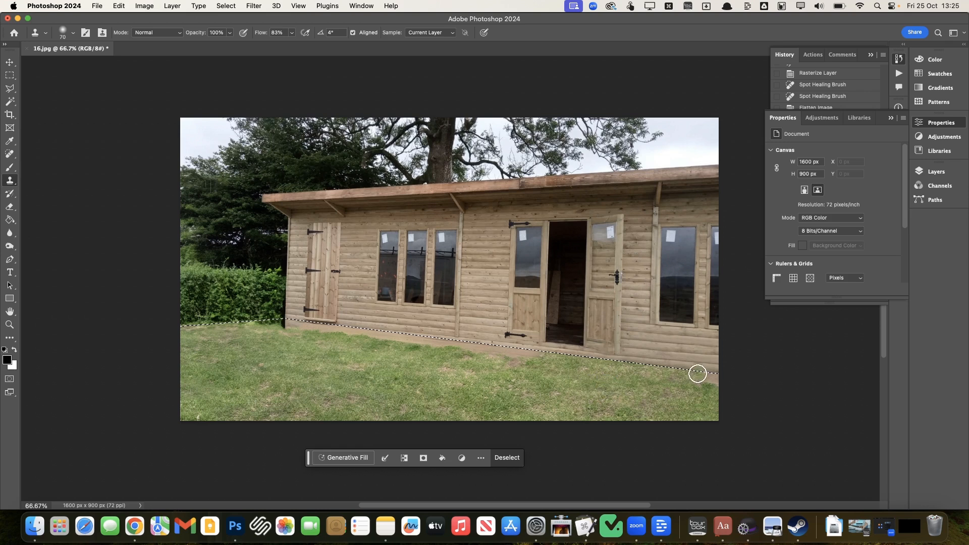
{"action": "left_click_drag", "start_coordinate": [733, 376], "coordinate": [676, 380]}
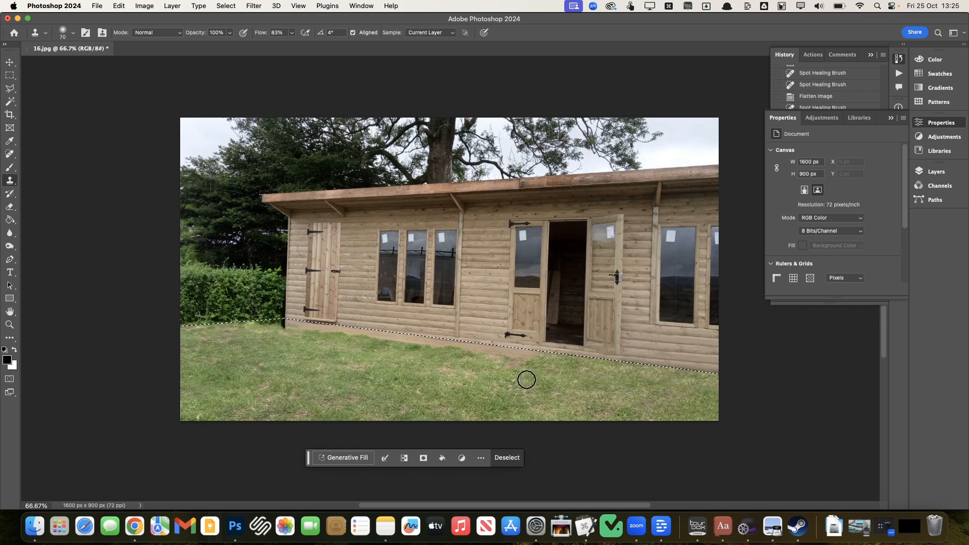
{"action": "left_click", "coordinate": [425, 342]}
{"action": "left_click", "coordinate": [422, 341]}
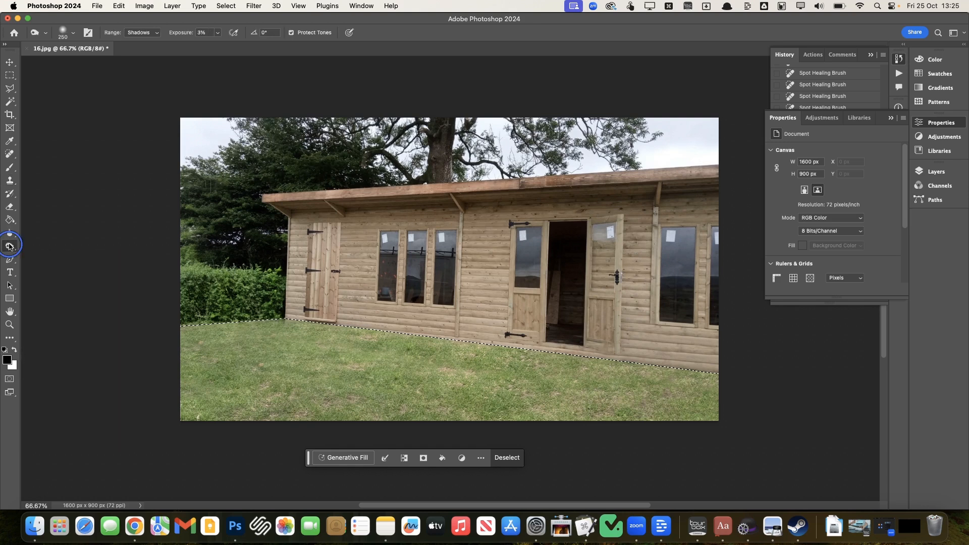
Step: Boost the selected grass's colour with the Sponge tool in Saturate mode at 10% flow
{"action": "right_click", "coordinate": [9, 245]}
{"action": "left_click", "coordinate": [50, 264]}
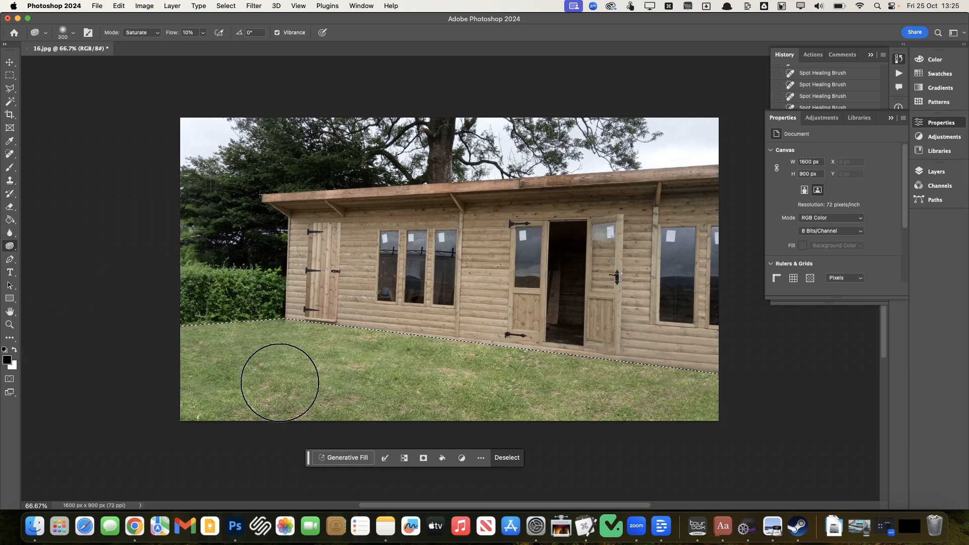
{"action": "mouse_move", "coordinate": [336, 391]}
{"action": "left_mouse_down"}
{"action": "mouse_move", "coordinate": [372, 371]}
{"action": "mouse_move", "coordinate": [553, 380]}
{"action": "mouse_move", "coordinate": [750, 422]}
{"action": "left_mouse_up"}
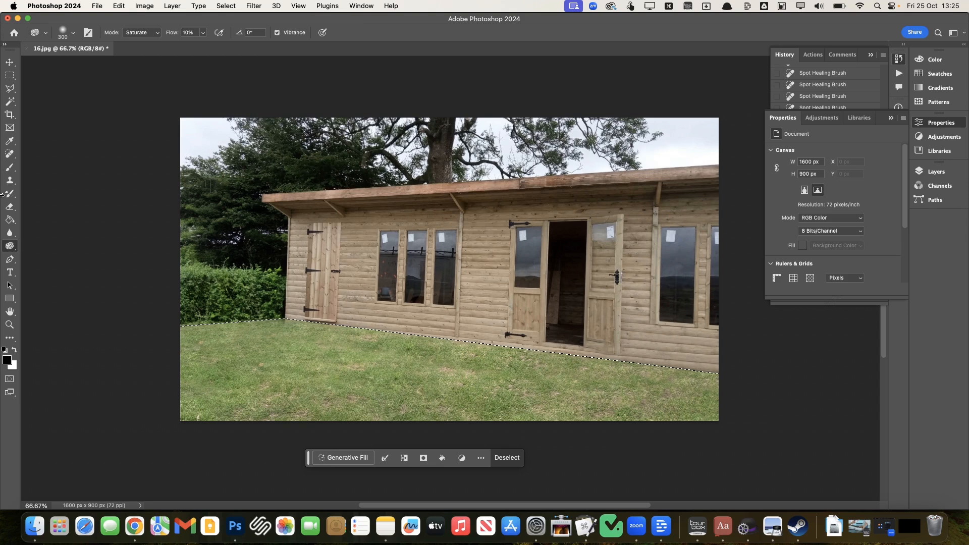
Step: Sample a green from the lawn and paint it over the selected grass with a 1200 px Overlay brush at 34% flow
{"action": "left_click", "coordinate": [11, 169]}
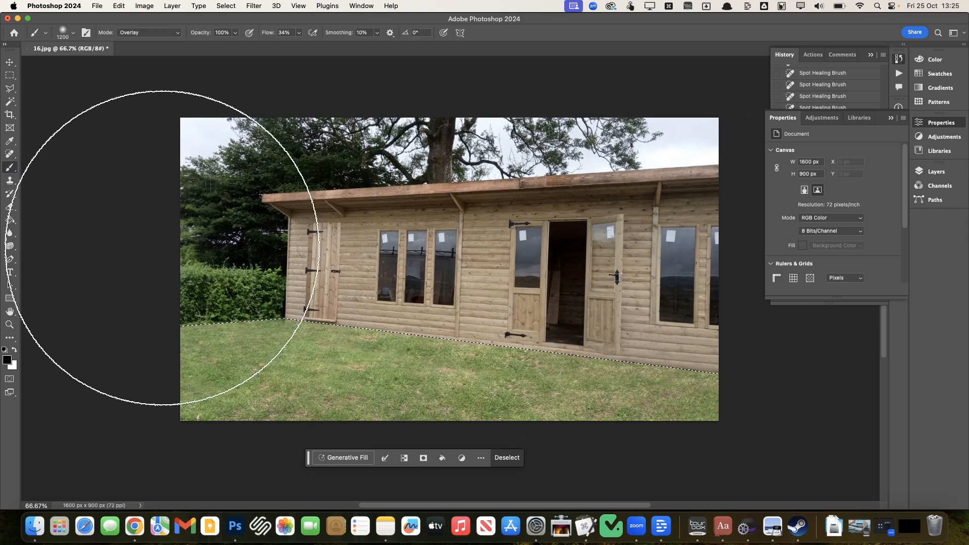
{"action": "left_click", "coordinate": [264, 368], "text": "alt"}
{"action": "mouse_move", "coordinate": [248, 381]}
{"action": "left_mouse_down"}
{"action": "mouse_move", "coordinate": [220, 385]}
{"action": "mouse_move", "coordinate": [894, 386]}
{"action": "left_mouse_up"}
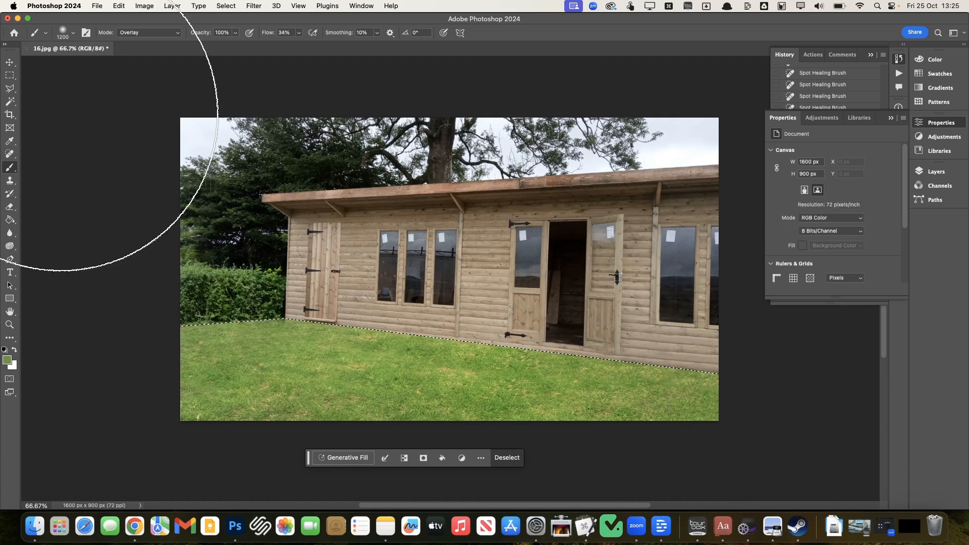
Step: Adjust the grass with Hue/Saturation, setting hue to +4 and lightness to -8 and lowering the saturation, and clear the selection
{"action": "key", "text": "super+u"}
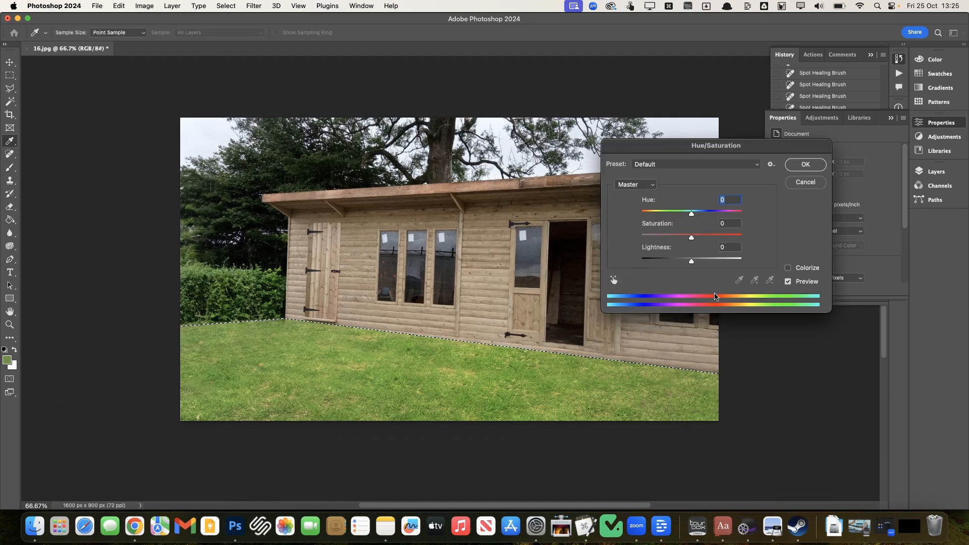
{"action": "left_click_drag", "start_coordinate": [691, 216], "coordinate": [694, 216]}
{"action": "left_click_drag", "start_coordinate": [693, 239], "coordinate": [684, 240]}
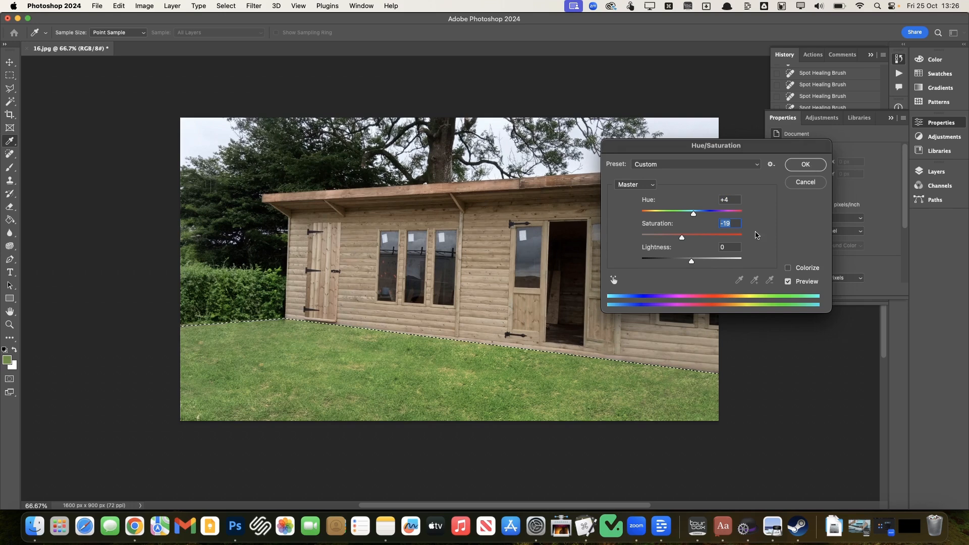
{"action": "left_click_drag", "start_coordinate": [691, 261], "coordinate": [689, 261]}
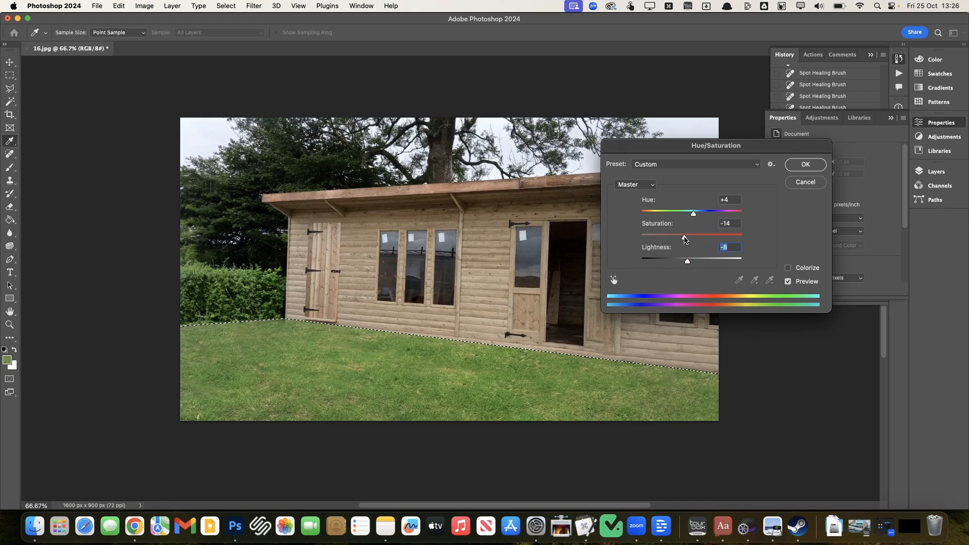
{"action": "left_click_drag", "start_coordinate": [685, 240], "coordinate": [682, 240]}
{"action": "left_click", "coordinate": [805, 164]}
{"action": "key", "text": "b"}
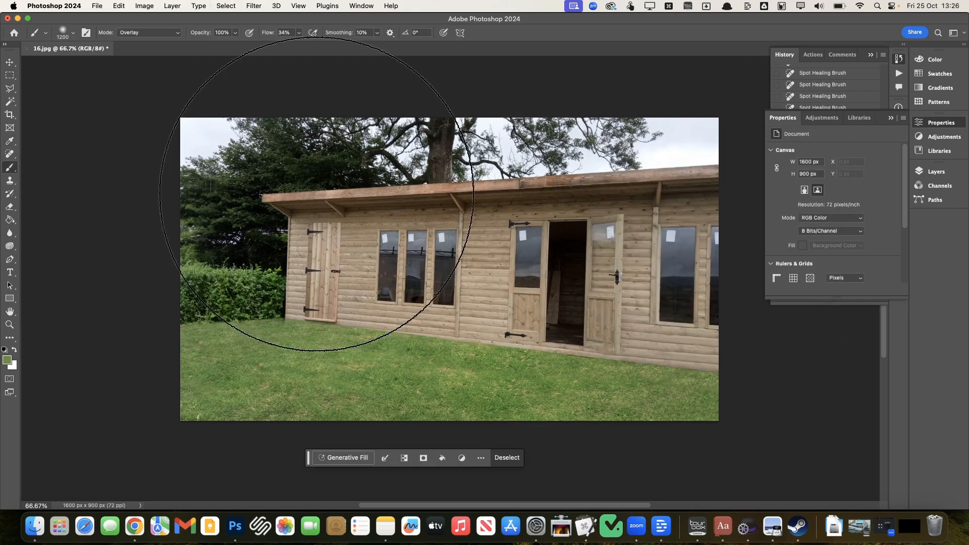
{"action": "key", "text": "super+d"}
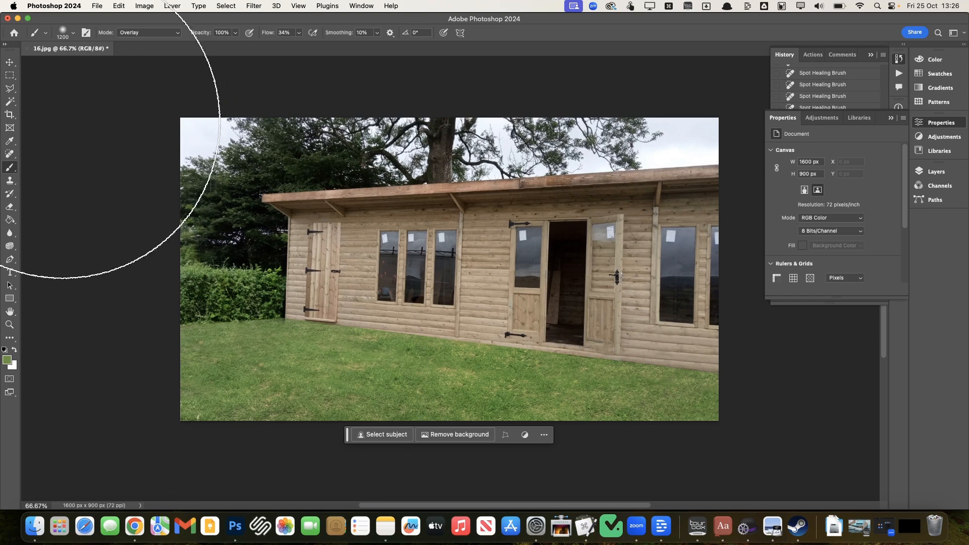
Step: Burn a thin shadow into the grass edge below the cabin's right end and open door, using Shadows range, 30% exposure and a 15 px brush
{"action": "left_click", "coordinate": [9, 62]}
{"action": "scroll", "coordinate": [285, 245], "scroll_direction": "right", "scroll_amount": 5}
{"action": "scroll", "coordinate": [285, 245], "scroll_direction": "down", "scroll_amount": 1}
{"action": "scroll", "coordinate": [286, 245], "scroll_direction": "right", "scroll_amount": 2}
{"action": "scroll", "coordinate": [285, 245], "scroll_direction": "down", "scroll_amount": 1}
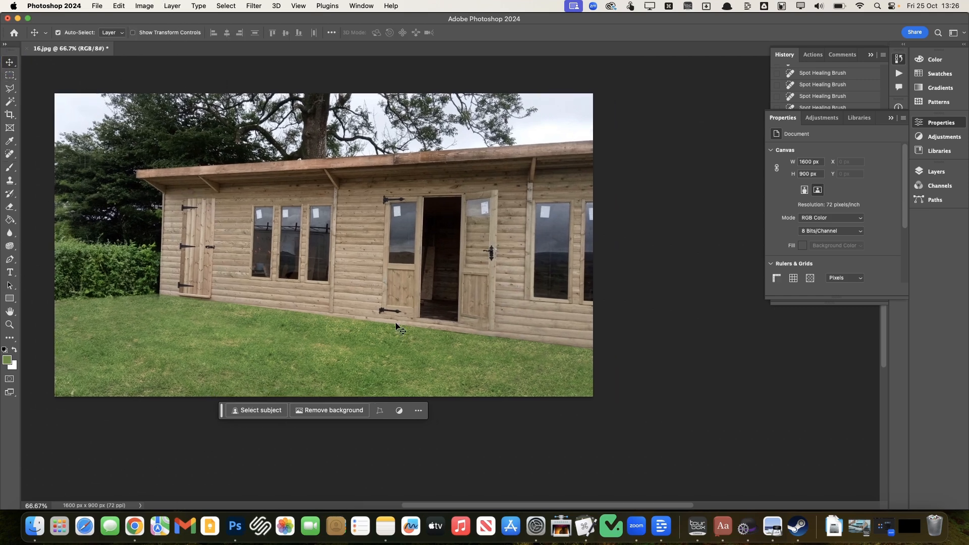
{"action": "scroll", "coordinate": [554, 343], "scroll_direction": "up", "scroll_amount": 6}
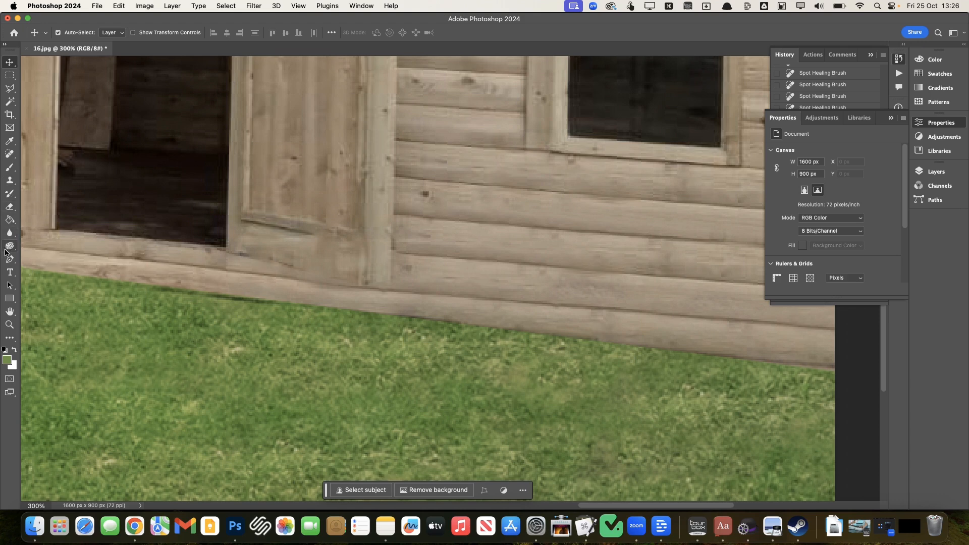
{"action": "left_click", "coordinate": [9, 233]}
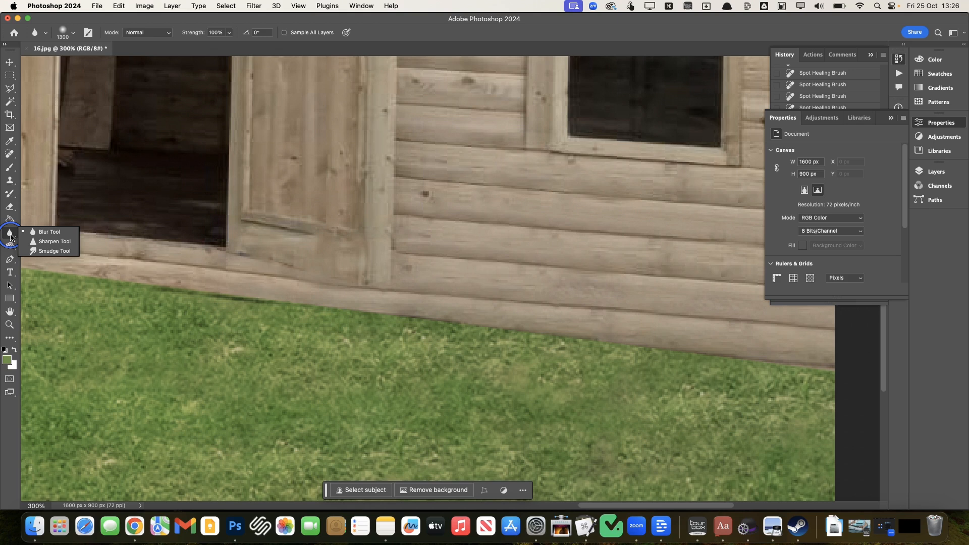
{"action": "left_click", "coordinate": [11, 246]}
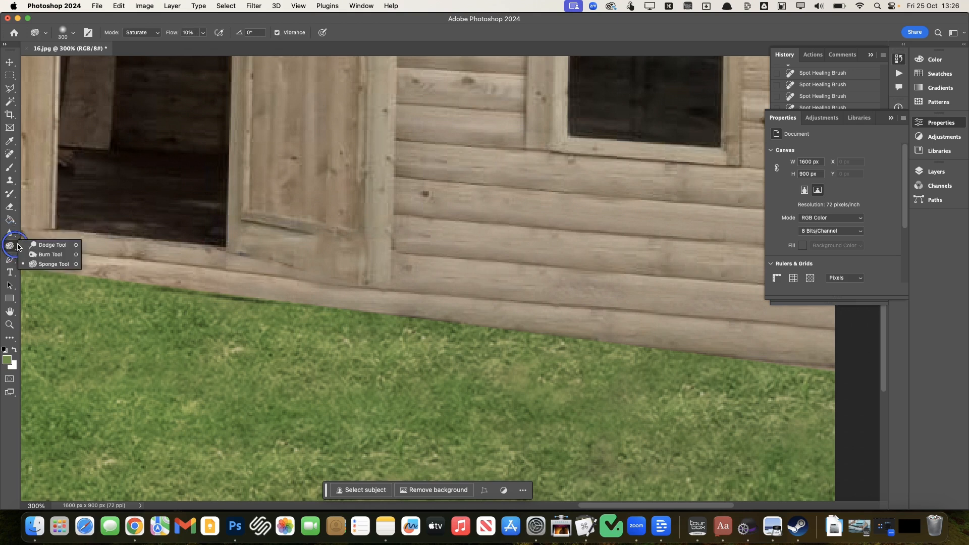
{"action": "left_click", "coordinate": [51, 250]}
{"action": "key", "text": "bracketleft"}
{"action": "key", "text": "bracketleft"}
{"action": "key", "text": "bracketleft"}
{"action": "key", "text": "bracketleft"}
{"action": "key", "text": "bracketleft"}
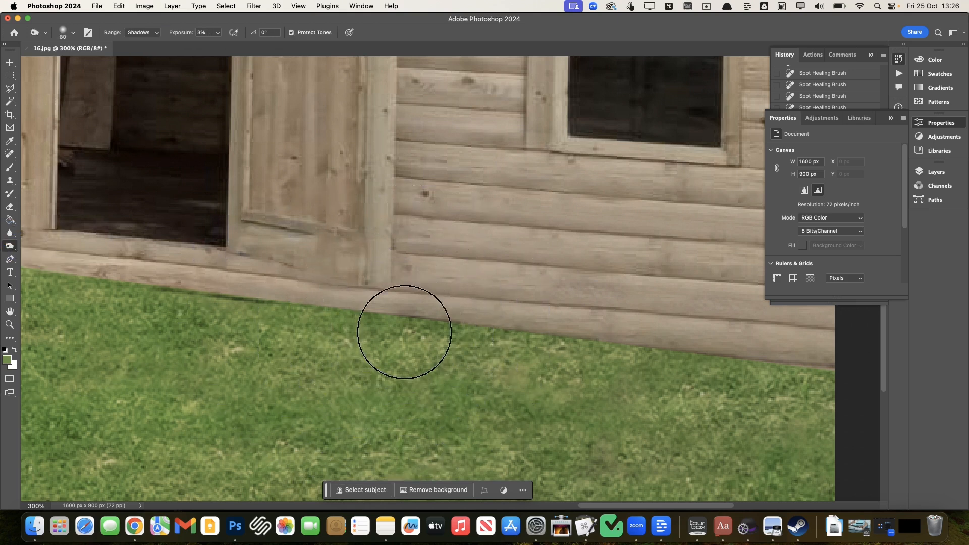
{"action": "left_click", "coordinate": [218, 33]}
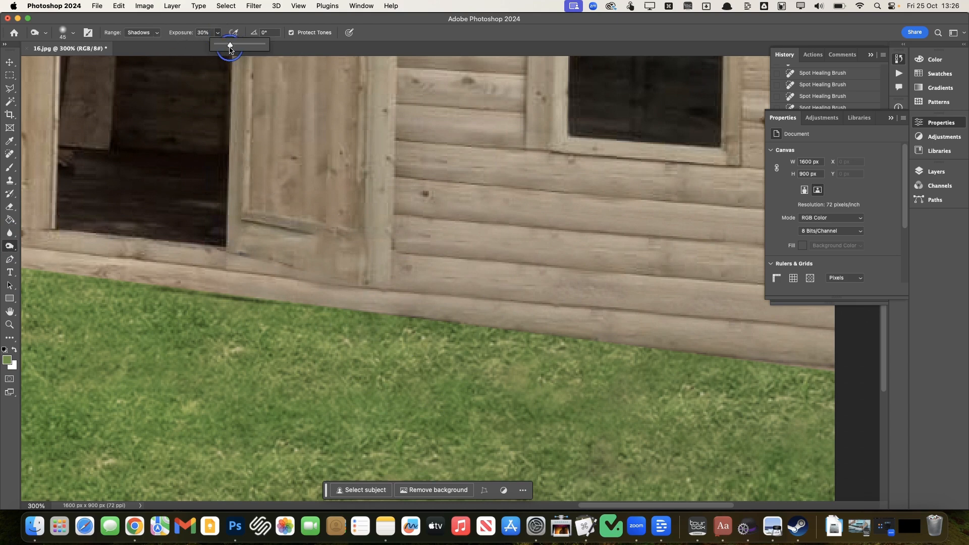
{"action": "key", "text": "bracketleft"}
{"action": "key", "text": "bracketleft"}
{"action": "key", "text": "bracketleft"}
{"action": "mouse_move", "coordinate": [614, 346]}
{"action": "left_mouse_down"}
{"action": "mouse_move", "coordinate": [828, 368]}
{"action": "mouse_move", "coordinate": [346, 320]}
{"action": "left_mouse_up"}
{"action": "scroll", "coordinate": [346, 320], "scroll_direction": "left", "scroll_amount": 5}
{"action": "mouse_move", "coordinate": [537, 335]}
{"action": "left_mouse_down"}
{"action": "mouse_move", "coordinate": [321, 319]}
{"action": "mouse_move", "coordinate": [255, 303]}
{"action": "left_mouse_up"}
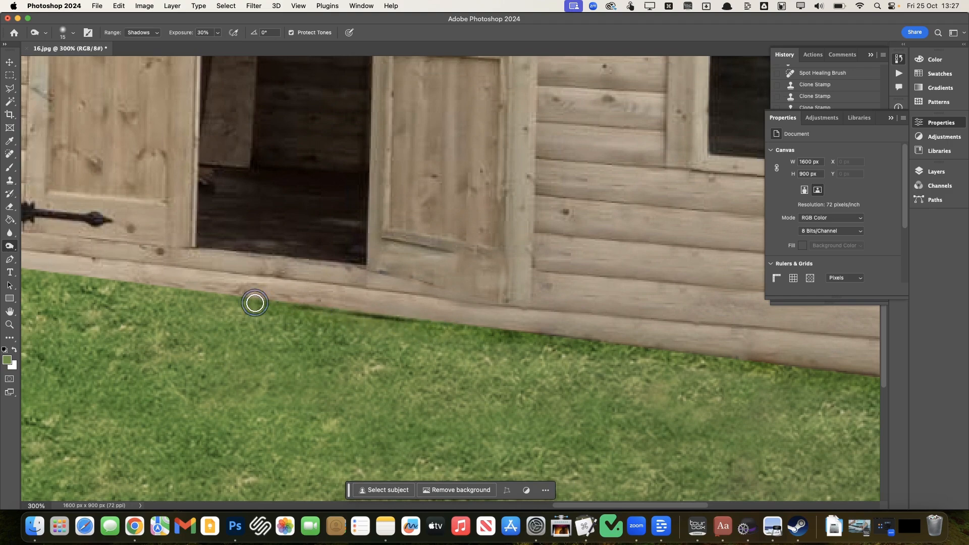
Step: Continue the burned shadow along the grass edge beneath the double door's hinged leaf towards the vertical post
{"action": "scroll", "coordinate": [255, 303], "scroll_direction": "left", "scroll_amount": 9}
{"action": "mouse_move", "coordinate": [562, 304]}
{"action": "left_mouse_down"}
{"action": "mouse_move", "coordinate": [426, 289]}
{"action": "mouse_move", "coordinate": [483, 288]}
{"action": "left_mouse_up"}
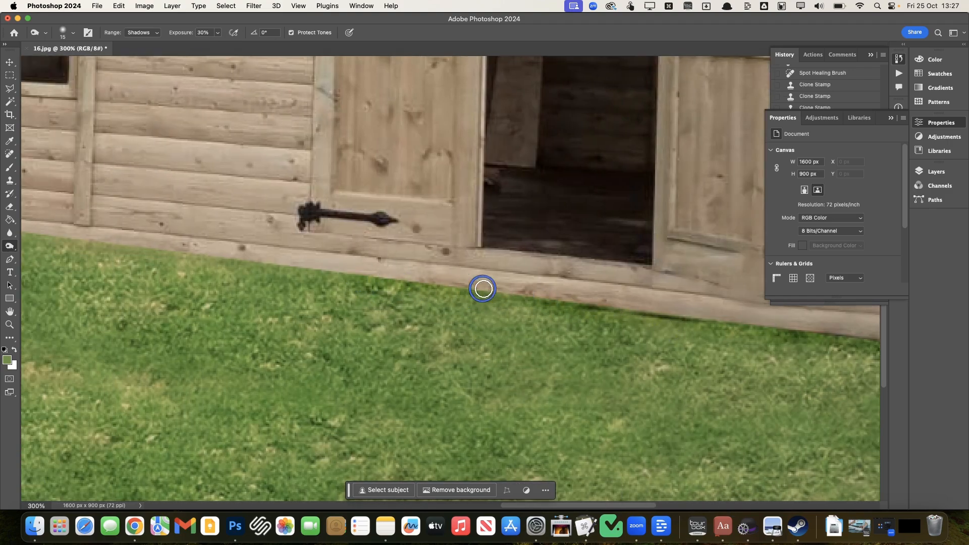
{"action": "scroll", "coordinate": [483, 289], "scroll_direction": "left", "scroll_amount": 11}
{"action": "left_click_drag", "start_coordinate": [748, 313], "coordinate": [509, 282]}
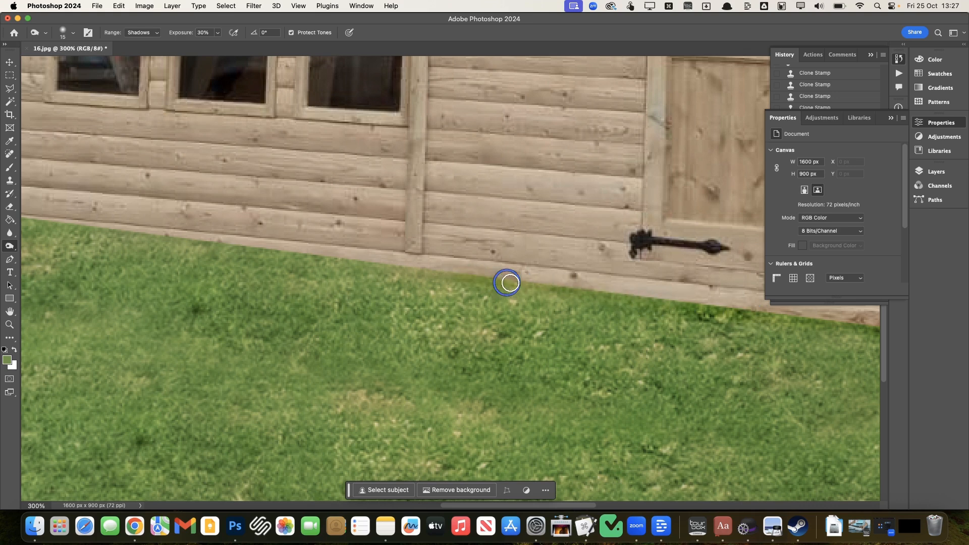
{"action": "key", "text": "super+minus"}
{"action": "key", "text": "super+minus"}
{"action": "key", "text": "super+minus"}
{"action": "key", "text": "super+minus"}
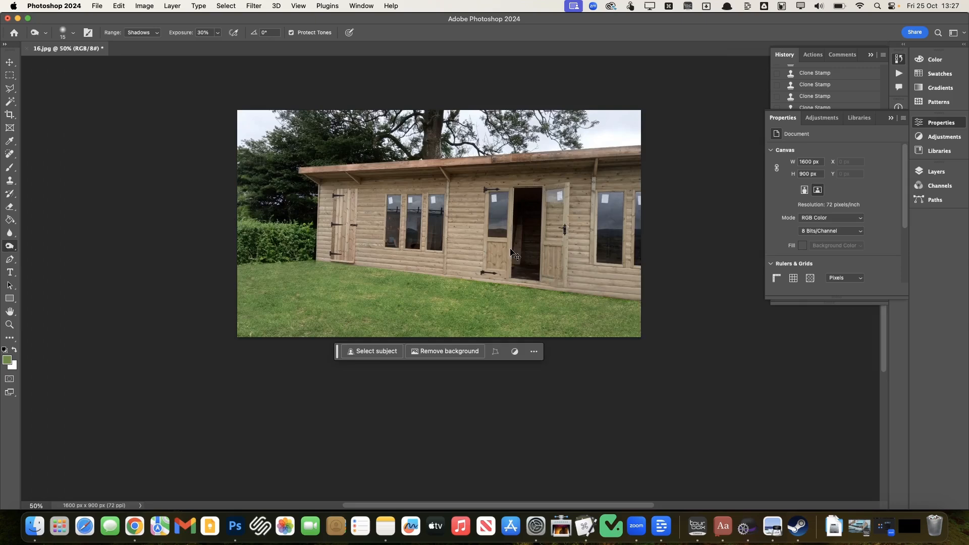
Step: Burn the grass edge from the vertical post along the cladding below the three narrow windows
{"action": "key", "text": "super+plus"}
{"action": "key", "text": "super+plus"}
{"action": "key", "text": "super+plus"}
{"action": "key", "text": "super+plus"}
{"action": "key", "text": "super+plus"}
{"action": "key", "text": "super+plus"}
{"action": "key", "text": "super+plus"}
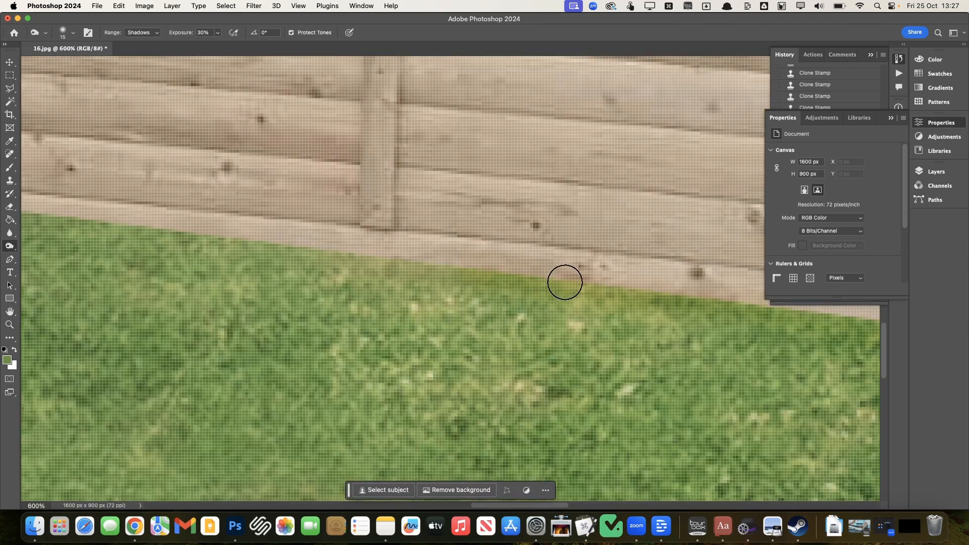
{"action": "left_click_drag", "start_coordinate": [580, 288], "coordinate": [220, 249]}
{"action": "scroll", "coordinate": [220, 248], "scroll_direction": "left", "scroll_amount": 8}
{"action": "left_click_drag", "start_coordinate": [479, 271], "coordinate": [162, 234]}
Step: Extend the burned shadow along the cabin's base from the narrow windows to beneath the single plank door
{"action": "scroll", "coordinate": [162, 233], "scroll_direction": "left", "scroll_amount": 10}
{"action": "scroll", "coordinate": [162, 234], "scroll_direction": "up", "scroll_amount": 3}
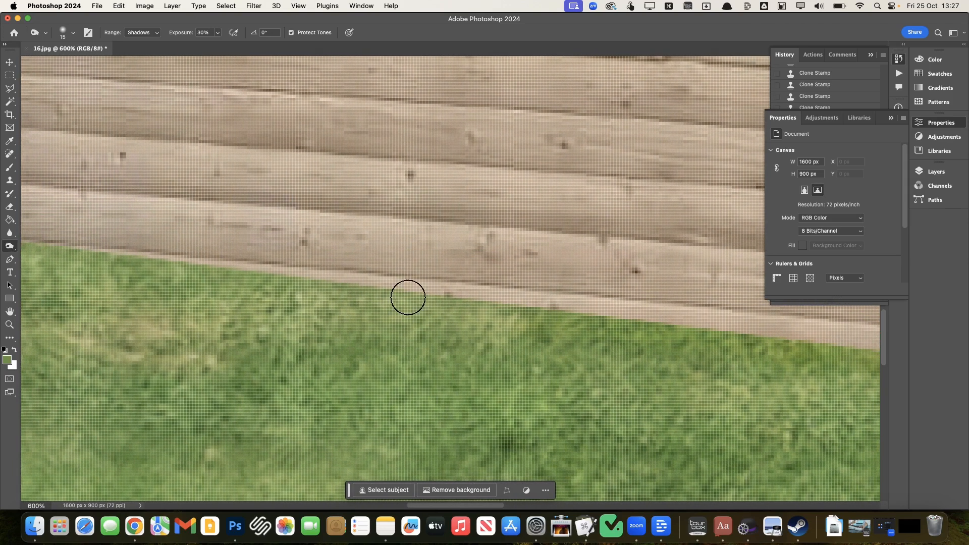
{"action": "mouse_move", "coordinate": [584, 318]}
{"action": "left_mouse_down"}
{"action": "mouse_move", "coordinate": [511, 325]}
{"action": "mouse_move", "coordinate": [252, 279]}
{"action": "left_mouse_up"}
{"action": "scroll", "coordinate": [252, 279], "scroll_direction": "left", "scroll_amount": 3}
{"action": "mouse_move", "coordinate": [498, 288]}
{"action": "left_mouse_down"}
{"action": "mouse_move", "coordinate": [451, 290]}
{"action": "mouse_move", "coordinate": [119, 236]}
{"action": "left_mouse_up"}
{"action": "scroll", "coordinate": [120, 238], "scroll_direction": "left", "scroll_amount": 3}
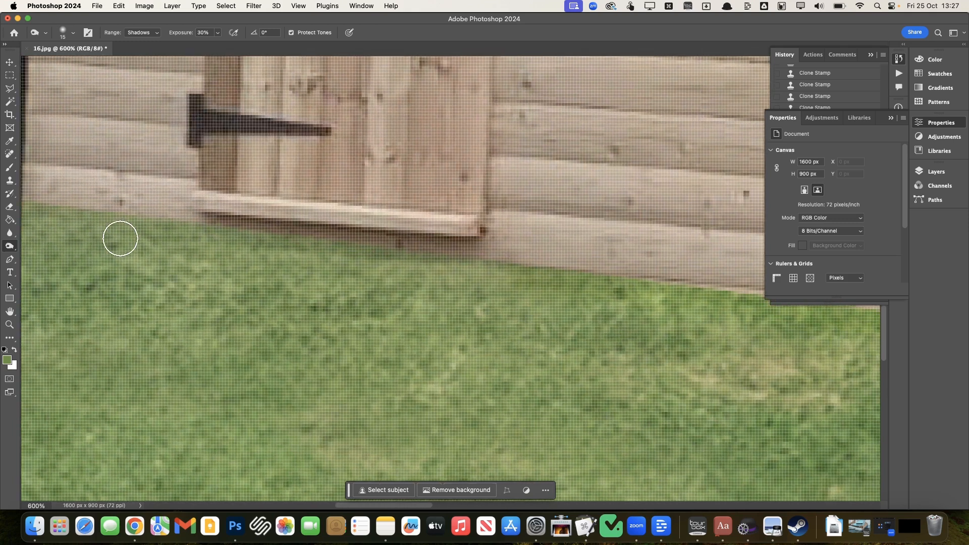
Step: Burn the remaining grass edge between the single plank door and the cabin's corner beside the hedge
{"action": "scroll", "coordinate": [120, 238], "scroll_direction": "left", "scroll_amount": 3}
{"action": "mouse_move", "coordinate": [630, 290]}
{"action": "left_mouse_down"}
{"action": "mouse_move", "coordinate": [503, 259]}
{"action": "mouse_move", "coordinate": [283, 225]}
{"action": "left_mouse_up"}
{"action": "scroll", "coordinate": [445, 318], "scroll_direction": "left", "scroll_amount": 10}
{"action": "scroll", "coordinate": [445, 318], "scroll_direction": "up", "scroll_amount": 3}
{"action": "mouse_move", "coordinate": [504, 317]}
{"action": "left_mouse_down"}
{"action": "mouse_move", "coordinate": [362, 281]}
{"action": "mouse_move", "coordinate": [287, 277]}
{"action": "mouse_move", "coordinate": [328, 297]}
{"action": "mouse_move", "coordinate": [429, 320]}
{"action": "mouse_move", "coordinate": [170, 262]}
{"action": "left_mouse_up"}
Step: Burn a shadow into the grass along the foot of the hedge out to the photo's left edge
{"action": "scroll", "coordinate": [171, 262], "scroll_direction": "left", "scroll_amount": 10}
{"action": "left_click_drag", "start_coordinate": [413, 293], "coordinate": [128, 297]}
{"action": "scroll", "coordinate": [127, 297], "scroll_direction": "left", "scroll_amount": 12}
{"action": "mouse_move", "coordinate": [525, 300]}
{"action": "left_mouse_down"}
{"action": "mouse_move", "coordinate": [431, 314]}
{"action": "mouse_move", "coordinate": [271, 302]}
{"action": "mouse_move", "coordinate": [232, 310]}
{"action": "mouse_move", "coordinate": [267, 317]}
{"action": "mouse_move", "coordinate": [199, 322]}
{"action": "left_mouse_up"}
{"action": "scroll", "coordinate": [199, 323], "scroll_direction": "left", "scroll_amount": 8}
{"action": "scroll", "coordinate": [199, 323], "scroll_direction": "left", "scroll_amount": 7}
{"action": "mouse_move", "coordinate": [484, 314]}
{"action": "left_mouse_down"}
{"action": "mouse_move", "coordinate": [402, 329]}
{"action": "mouse_move", "coordinate": [481, 307]}
{"action": "mouse_move", "coordinate": [458, 279]}
{"action": "mouse_move", "coordinate": [327, 316]}
{"action": "mouse_move", "coordinate": [374, 328]}
{"action": "mouse_move", "coordinate": [221, 317]}
{"action": "mouse_move", "coordinate": [248, 340]}
{"action": "mouse_move", "coordinate": [154, 328]}
{"action": "mouse_move", "coordinate": [228, 295]}
{"action": "mouse_move", "coordinate": [248, 299]}
{"action": "mouse_move", "coordinate": [183, 301]}
{"action": "mouse_move", "coordinate": [186, 266]}
{"action": "mouse_move", "coordinate": [212, 276]}
{"action": "mouse_move", "coordinate": [22, 296]}
{"action": "left_mouse_up"}
Step: Darken the wider strip of lawn in front of the hedge with a 60 px Burn brush at 30% exposure
{"action": "scroll", "coordinate": [227, 294], "scroll_direction": "right", "scroll_amount": 20}
{"action": "scroll", "coordinate": [247, 299], "scroll_direction": "right", "scroll_amount": 4}
{"action": "scroll", "coordinate": [247, 299], "scroll_direction": "up", "scroll_amount": 3}
{"action": "scroll", "coordinate": [232, 306], "scroll_direction": "left", "scroll_amount": 16}
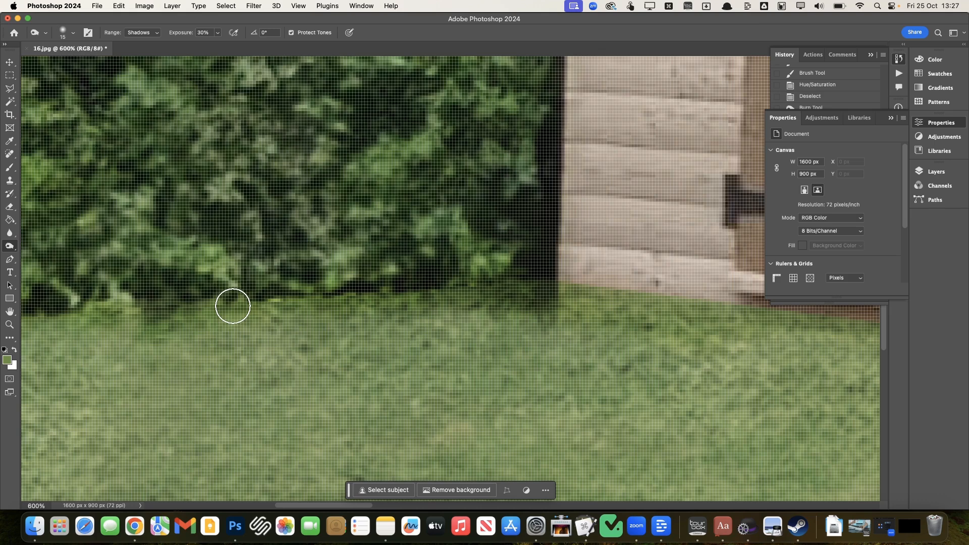
{"action": "scroll", "coordinate": [233, 305], "scroll_direction": "down", "scroll_amount": 10}
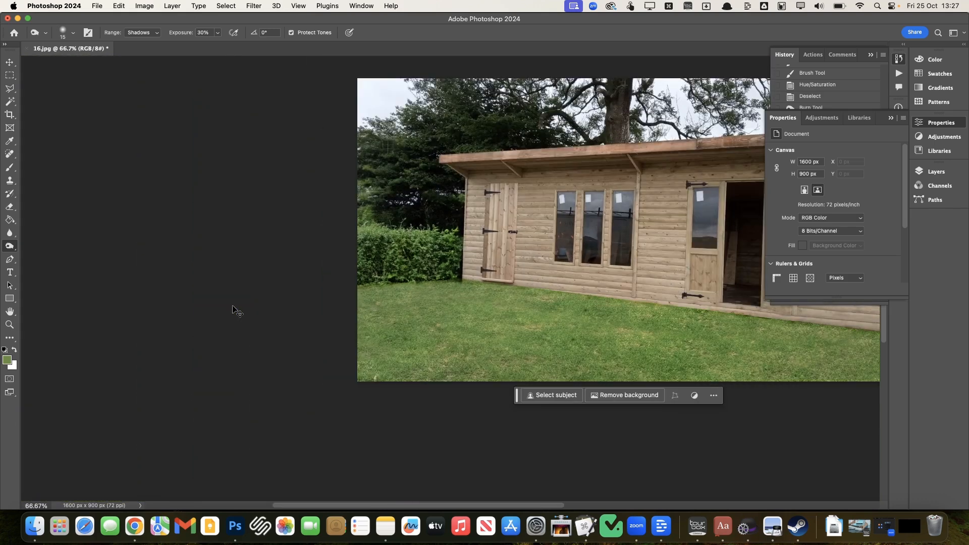
{"action": "scroll", "coordinate": [233, 309], "scroll_direction": "right", "scroll_amount": 10}
{"action": "scroll", "coordinate": [233, 309], "scroll_direction": "up", "scroll_amount": 3}
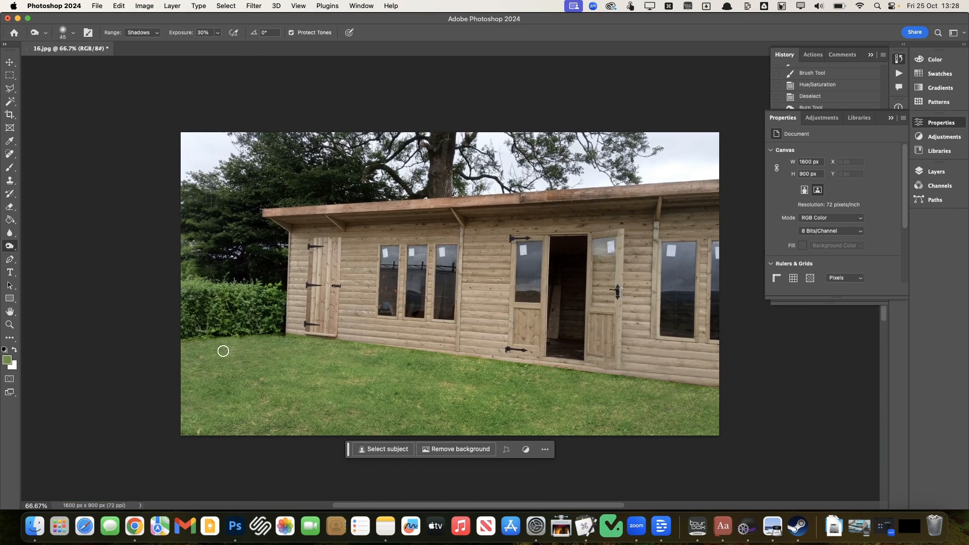
{"action": "mouse_move", "coordinate": [174, 349]}
{"action": "left_mouse_down"}
{"action": "mouse_move", "coordinate": [250, 334]}
{"action": "mouse_move", "coordinate": [120, 329]}
{"action": "left_mouse_up"}
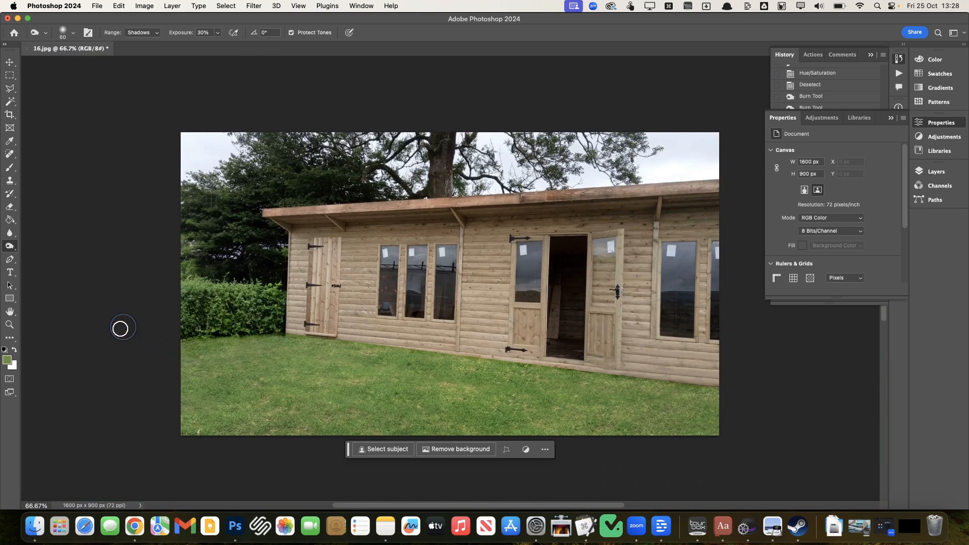
{"action": "left_click_drag", "start_coordinate": [257, 345], "coordinate": [21, 328]}
{"action": "left_click_drag", "start_coordinate": [238, 342], "coordinate": [15, 369]}
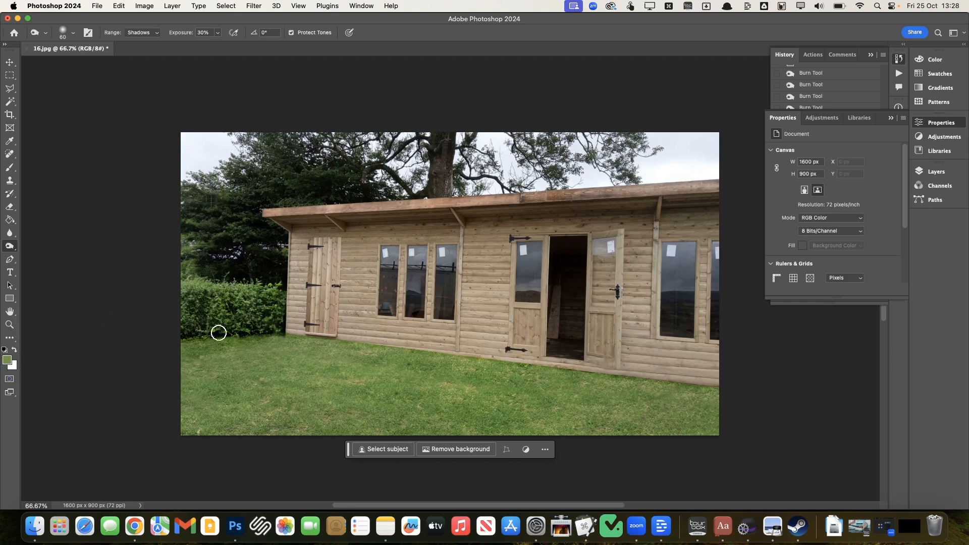
Step: Tone down the grass along the cabin's base with the Sponge tool in Desaturate mode, 10% flow and a 150 px brush
{"action": "right_click", "coordinate": [12, 248]}
{"action": "left_click", "coordinate": [46, 268]}
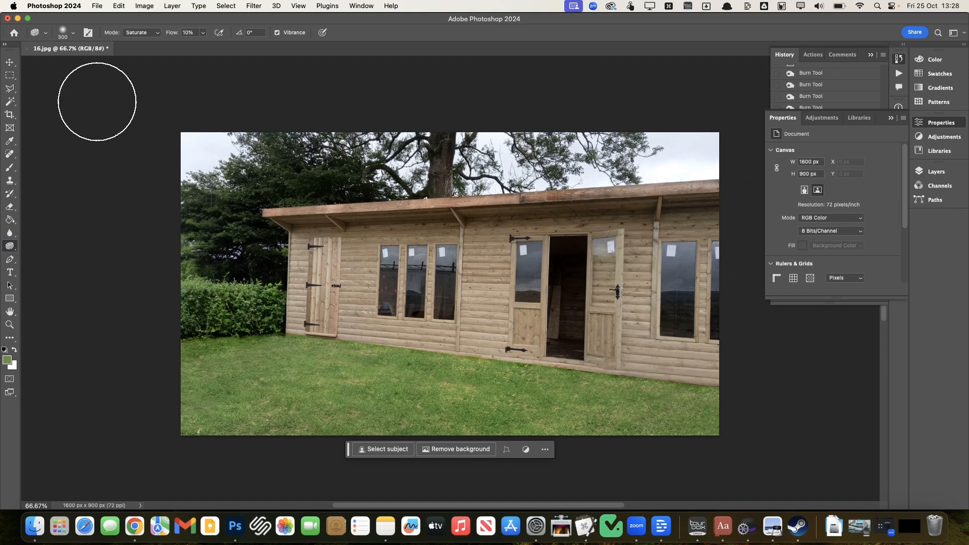
{"action": "left_click", "coordinate": [141, 32]}
{"action": "left_click", "coordinate": [140, 22]}
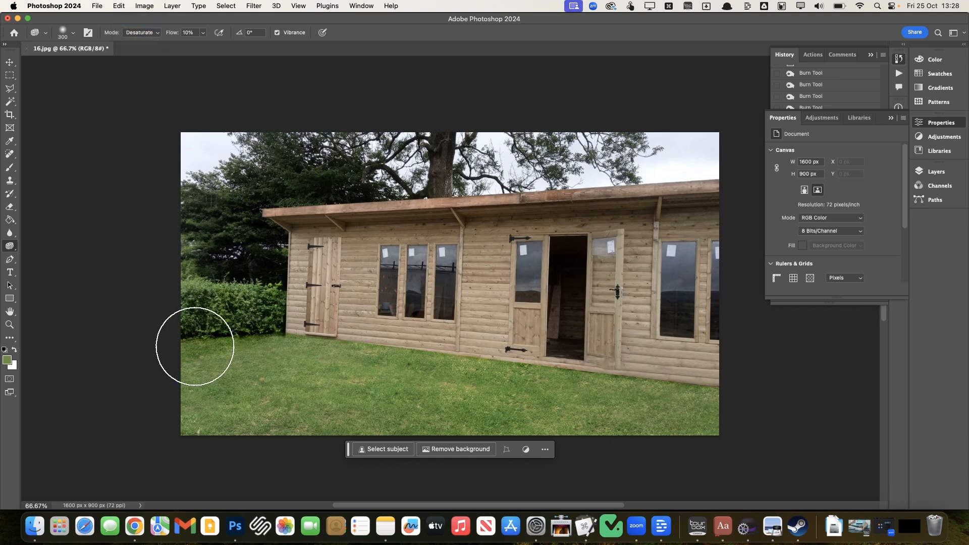
{"action": "key", "text": "bracketleft"}
{"action": "key", "text": "bracketleft"}
{"action": "key", "text": "bracketleft"}
{"action": "key", "text": "bracketleft"}
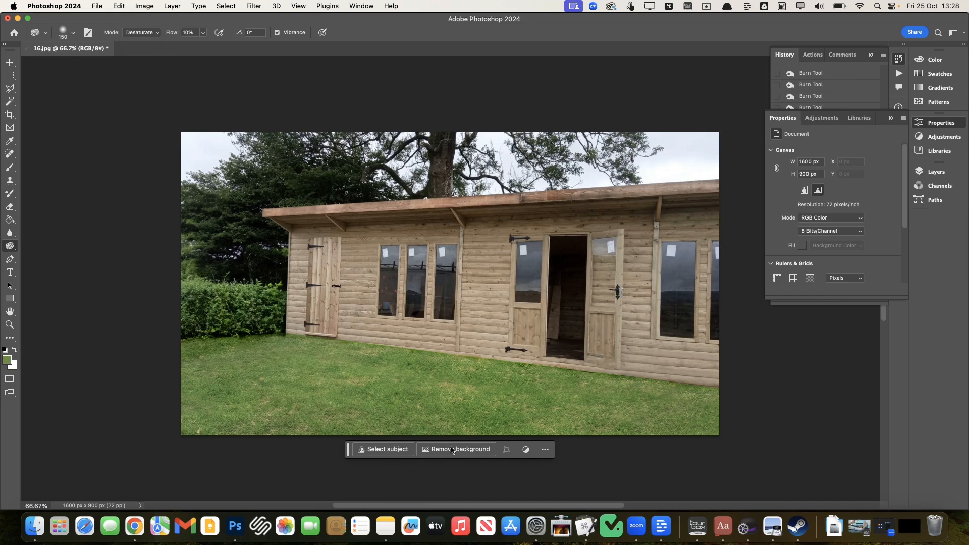
{"action": "left_click_drag", "start_coordinate": [594, 374], "coordinate": [745, 396]}
{"action": "mouse_move", "coordinate": [519, 369]}
{"action": "left_mouse_down"}
{"action": "mouse_move", "coordinate": [292, 357]}
{"action": "mouse_move", "coordinate": [363, 349]}
{"action": "mouse_move", "coordinate": [282, 348]}
{"action": "mouse_move", "coordinate": [528, 372]}
{"action": "left_mouse_up"}
{"action": "key", "text": "super+minus"}
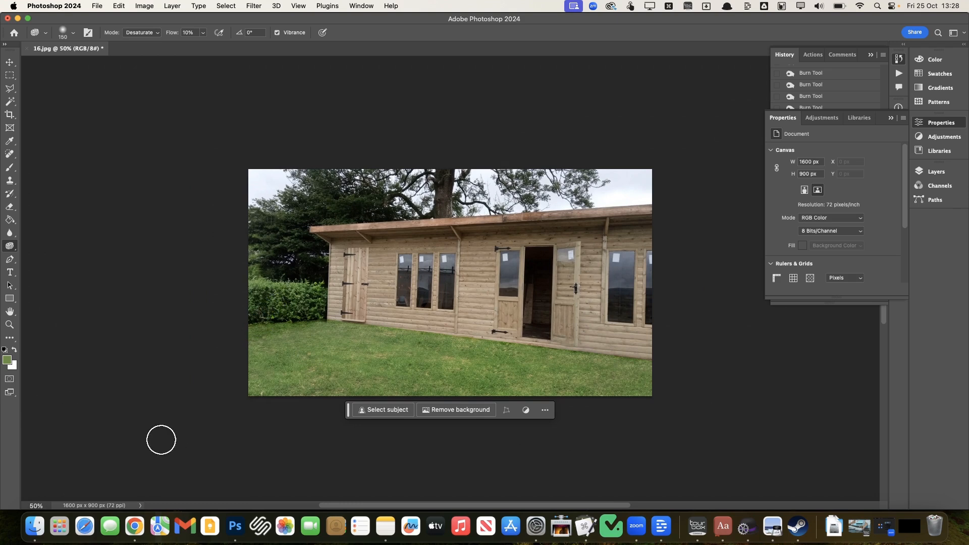
{"action": "scroll", "coordinate": [126, 441], "scroll_direction": "up", "scroll_amount": 1}
{"action": "scroll", "coordinate": [126, 442], "scroll_direction": "right", "scroll_amount": 1}
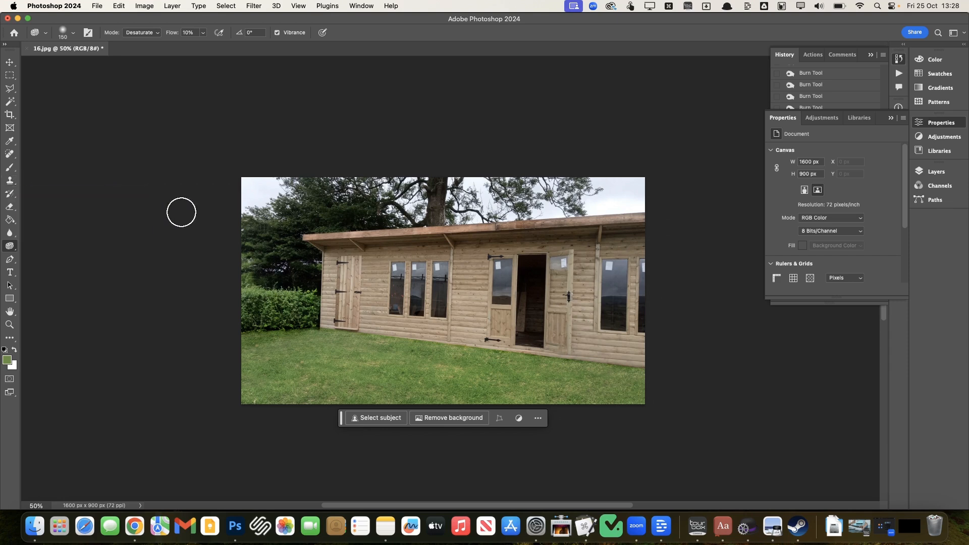
Step: Retouch uneven patches of the lawn in front of the windows with a 45 px content-aware Spot Healing Brush
{"action": "key", "text": "j"}
{"action": "mouse_move", "coordinate": [450, 368]}
{"action": "left_mouse_down"}
{"action": "mouse_move", "coordinate": [436, 366]}
{"action": "mouse_move", "coordinate": [459, 369]}
{"action": "mouse_move", "coordinate": [446, 371]}
{"action": "left_mouse_up"}
{"action": "left_click", "coordinate": [380, 340]}
{"action": "left_click", "coordinate": [379, 361]}
{"action": "left_click_drag", "start_coordinate": [388, 348], "coordinate": [371, 339]}
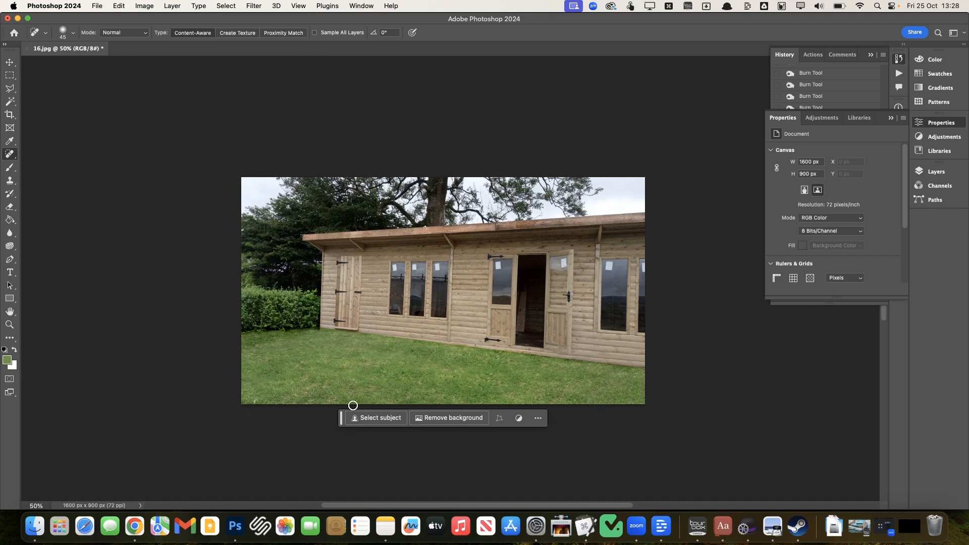
Step: Remove the white paper label from the open door's glass with a 9 px Spot Healing Brush
{"action": "scroll", "coordinate": [218, 392], "scroll_direction": "up", "scroll_amount": 5}
{"action": "scroll", "coordinate": [219, 391], "scroll_direction": "right", "scroll_amount": 4}
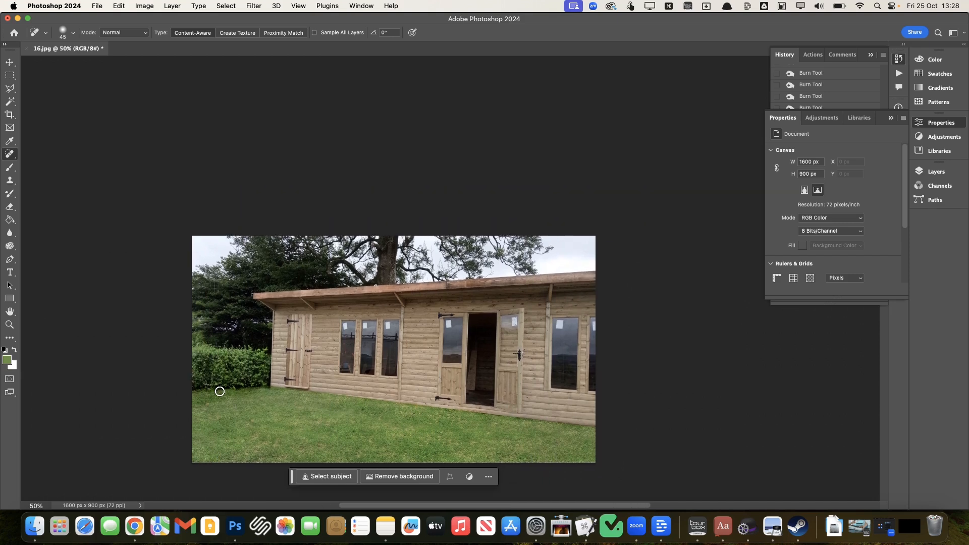
{"action": "scroll", "coordinate": [403, 375], "scroll_direction": "up", "scroll_amount": 4}
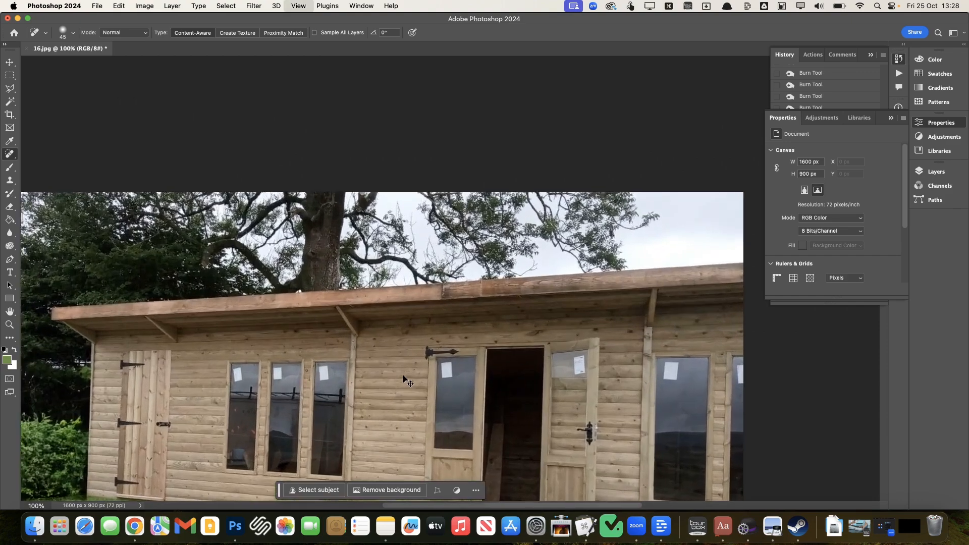
{"action": "key", "text": "bracketleft"}
{"action": "key", "text": "bracketleft"}
{"action": "key", "text": "bracketleft"}
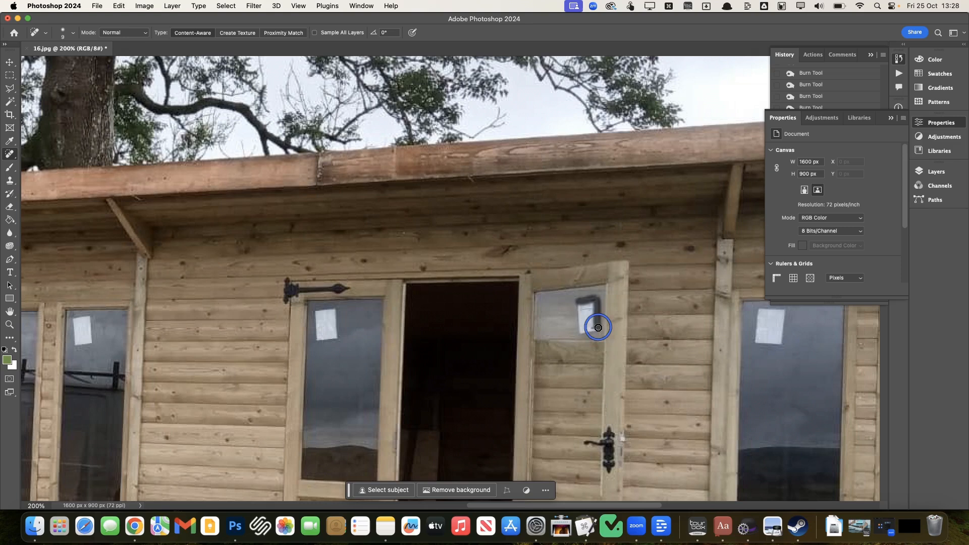
{"action": "left_click_drag", "start_coordinate": [581, 330], "coordinate": [579, 307]}
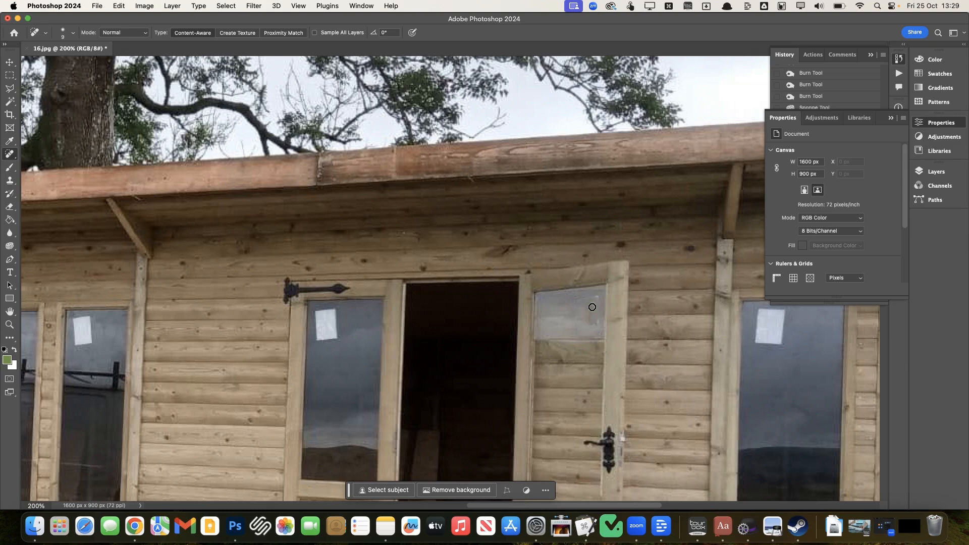
{"action": "left_click_drag", "start_coordinate": [585, 300], "coordinate": [576, 301]}
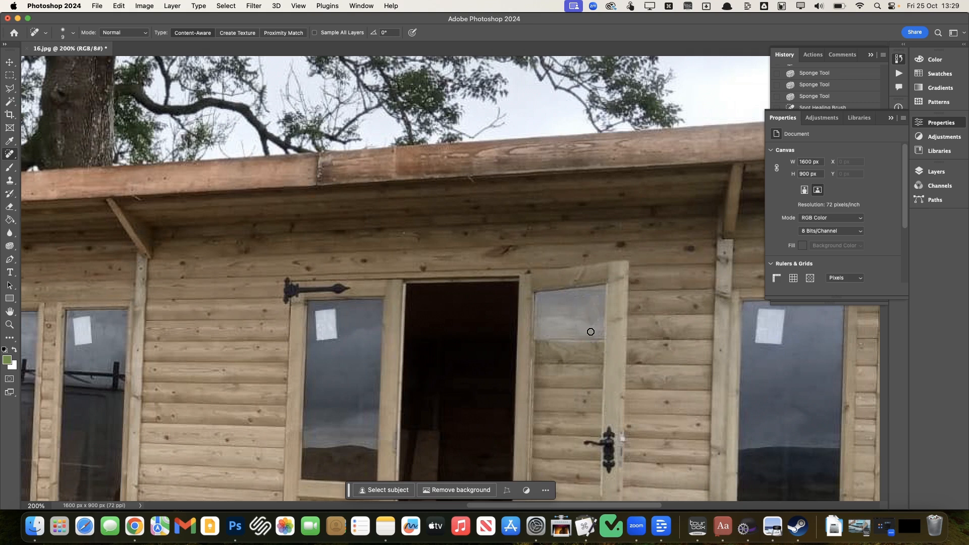
Step: Cover the paper label on the large window right of the doors with clean glass, using a 35 px Clone Stamp at 83% flow
{"action": "scroll", "coordinate": [590, 331], "scroll_direction": "right", "scroll_amount": 5}
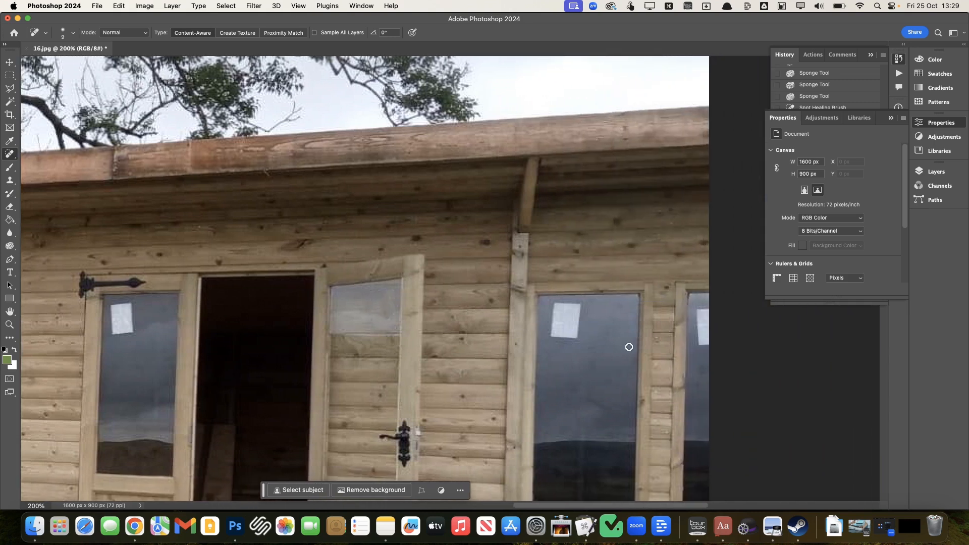
{"action": "key", "text": "s"}
{"action": "key", "text": "bracketleft"}
{"action": "key", "text": "bracketleft"}
{"action": "key", "text": "bracketleft"}
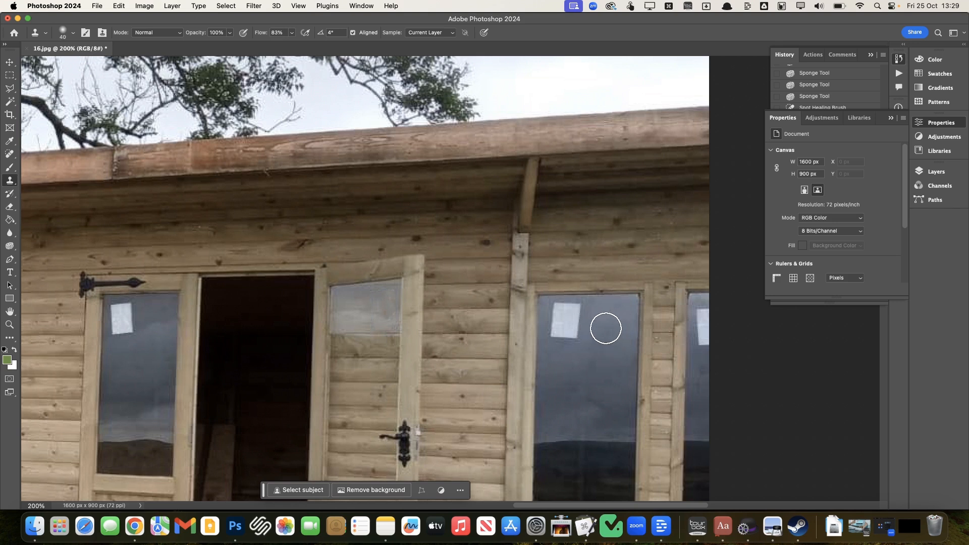
{"action": "mouse_move", "coordinate": [593, 319]}
{"action": "left_mouse_down"}
{"action": "mouse_move", "coordinate": [560, 320]}
{"action": "mouse_move", "coordinate": [569, 313]}
{"action": "left_mouse_up"}
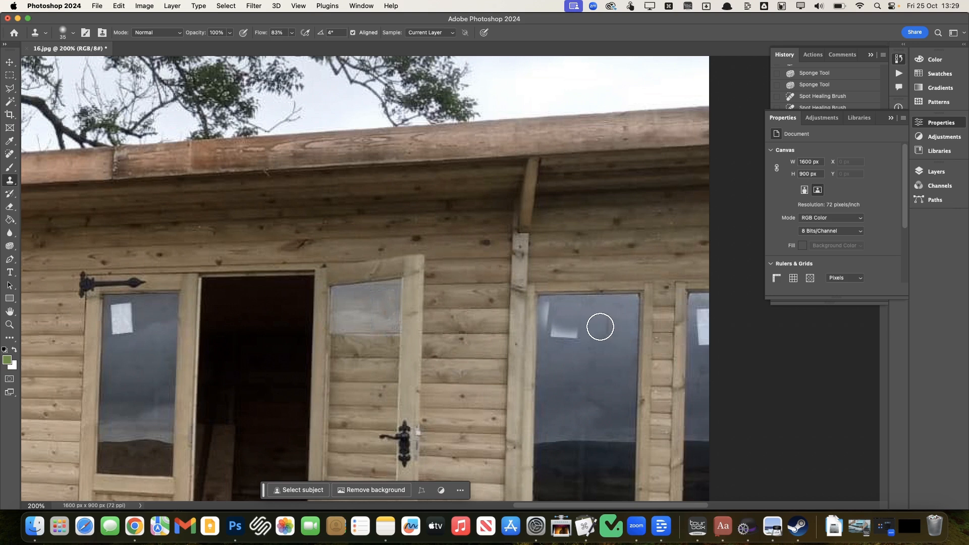
{"action": "key", "text": "super+z"}
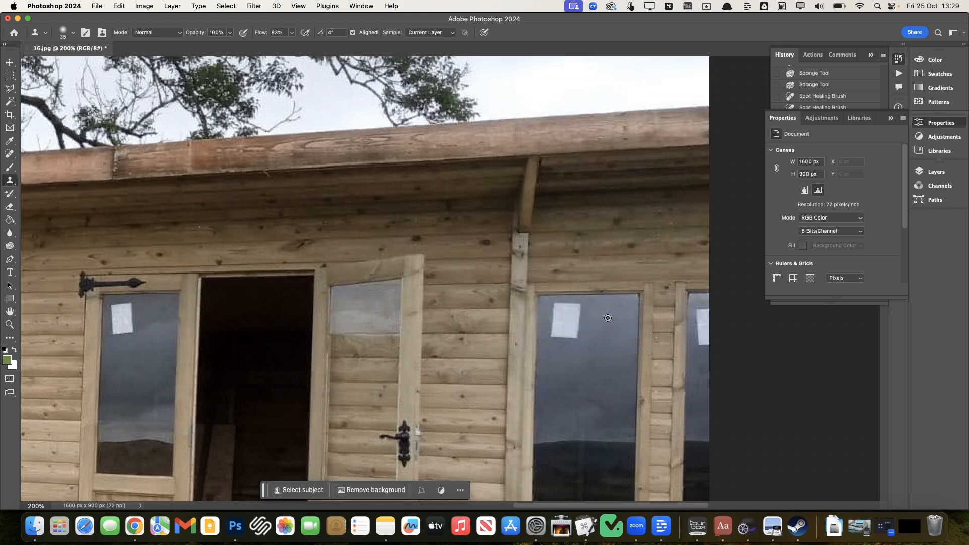
{"action": "mouse_move", "coordinate": [568, 318]}
{"action": "left_mouse_down"}
{"action": "mouse_move", "coordinate": [558, 315]}
{"action": "mouse_move", "coordinate": [567, 311]}
{"action": "mouse_move", "coordinate": [592, 383]}
{"action": "left_mouse_up"}
Step: Remove the white paper label from the partly cropped window at the photo's edge with the 9 px Spot Healing Brush
{"action": "scroll", "coordinate": [588, 389], "scroll_direction": "right", "scroll_amount": 5}
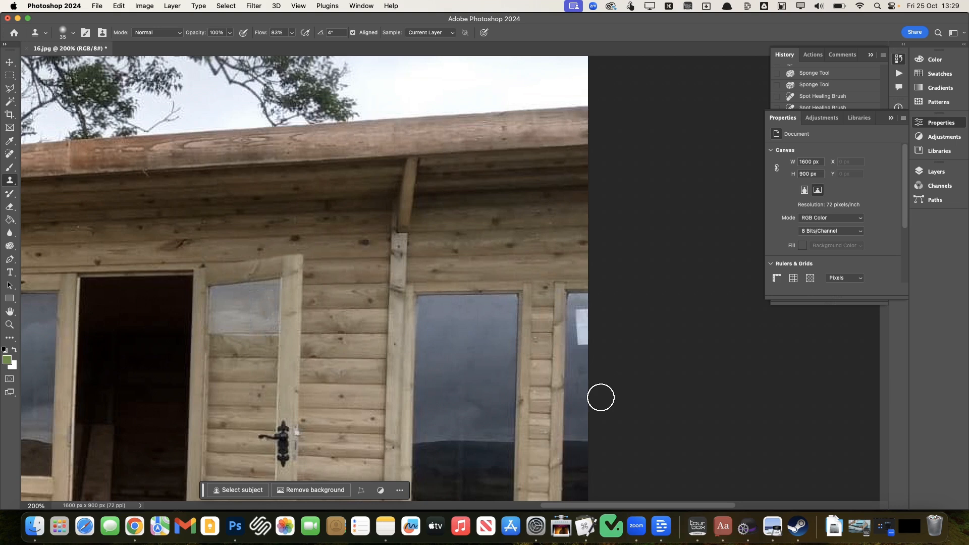
{"action": "mouse_move", "coordinate": [586, 348]}
{"action": "left_mouse_down"}
{"action": "mouse_move", "coordinate": [588, 339]}
{"action": "mouse_move", "coordinate": [599, 349]}
{"action": "mouse_move", "coordinate": [578, 331]}
{"action": "mouse_move", "coordinate": [581, 314]}
{"action": "mouse_move", "coordinate": [582, 335]}
{"action": "left_mouse_up"}
{"action": "key", "text": "super+z"}
{"action": "key", "text": "j"}
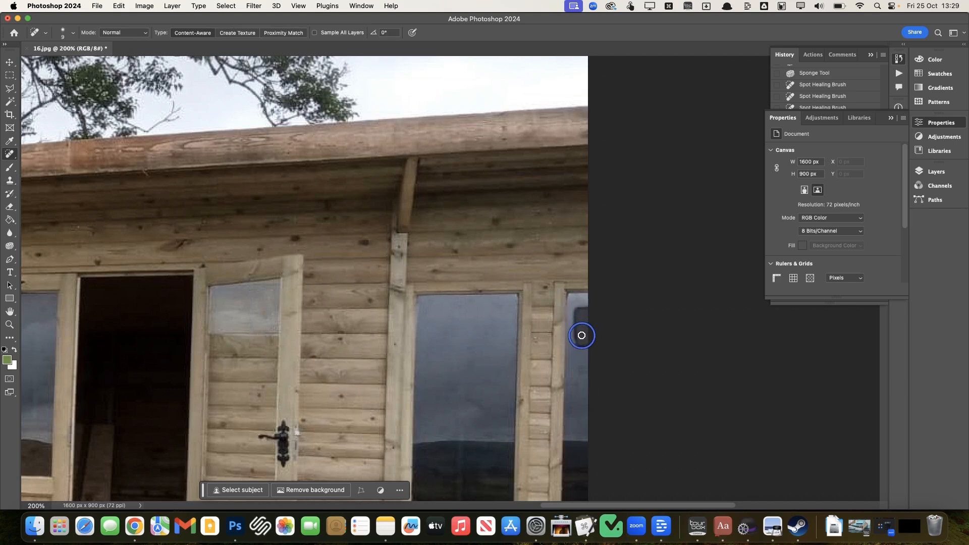
Step: Cover the paper label on the closed door's glass with clean glass, using a 35 px Clone Stamp at 83% flow
{"action": "scroll", "coordinate": [586, 321], "scroll_direction": "left", "scroll_amount": 10}
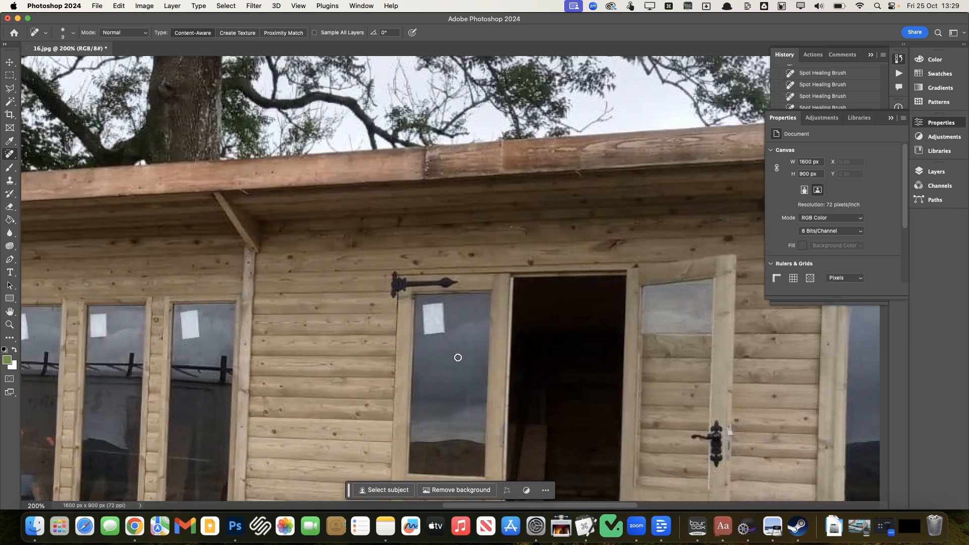
{"action": "key", "text": "s"}
{"action": "left_click", "coordinate": [467, 317], "text": "alt"}
{"action": "mouse_move", "coordinate": [433, 315]}
{"action": "left_mouse_down"}
{"action": "mouse_move", "coordinate": [443, 311]}
{"action": "mouse_move", "coordinate": [429, 310]}
{"action": "mouse_move", "coordinate": [431, 333]}
{"action": "left_mouse_up"}
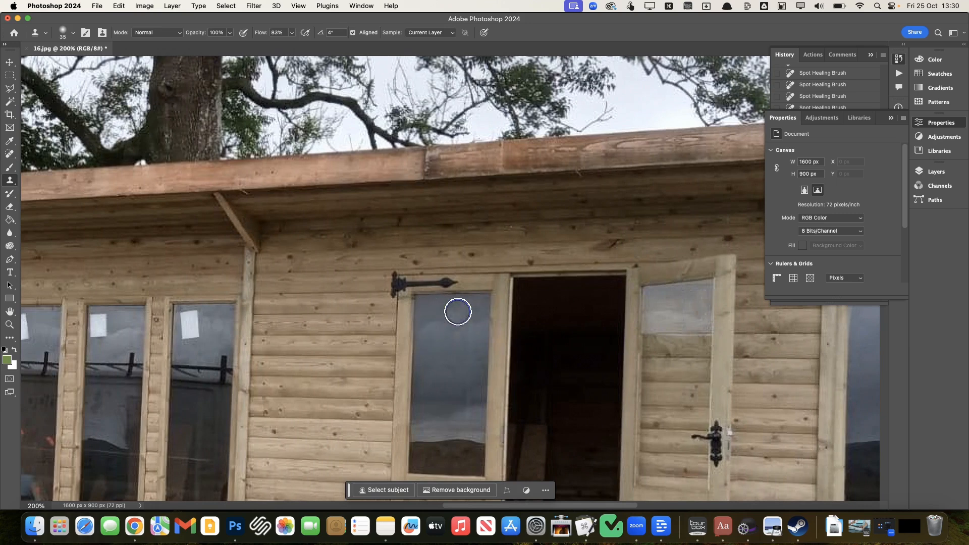
Step: Cover the paper labels on the three narrow windows with clean reflected sky, using a 25 px Clone Stamp
{"action": "scroll", "coordinate": [402, 408], "scroll_direction": "left", "scroll_amount": 5}
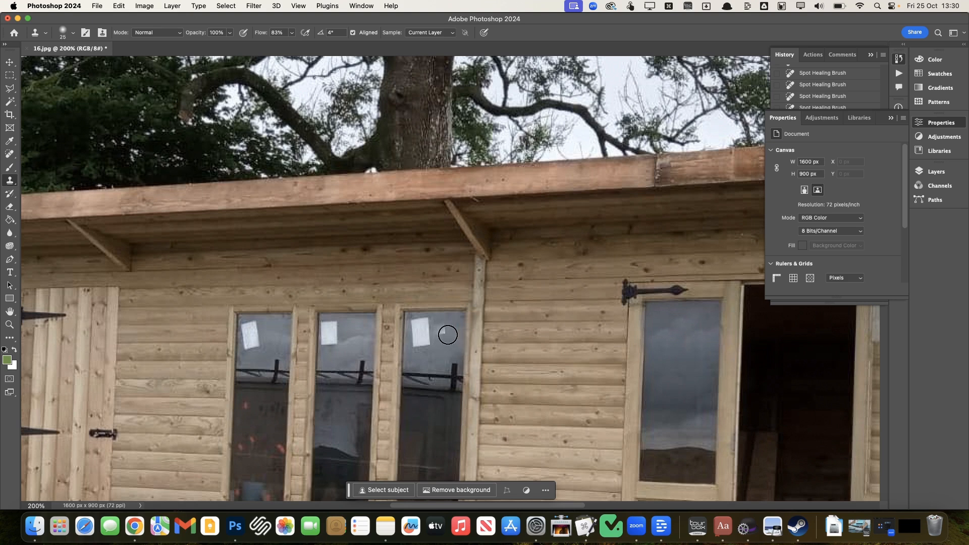
{"action": "mouse_move", "coordinate": [430, 332]}
{"action": "left_mouse_down"}
{"action": "mouse_move", "coordinate": [429, 347]}
{"action": "mouse_move", "coordinate": [416, 345]}
{"action": "mouse_move", "coordinate": [437, 329]}
{"action": "left_mouse_up"}
{"action": "left_click", "coordinate": [419, 336], "text": "alt"}
{"action": "scroll", "coordinate": [339, 360], "scroll_direction": "left", "scroll_amount": 5}
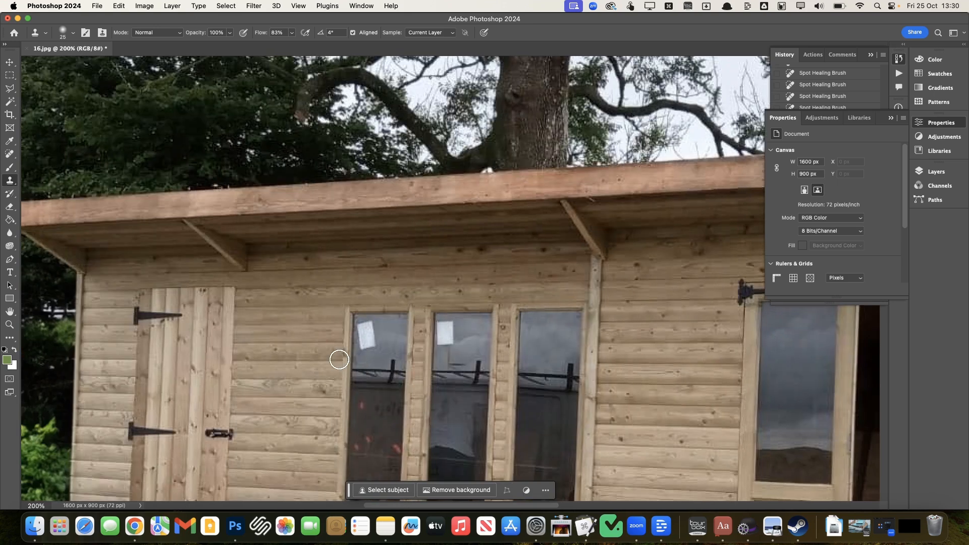
{"action": "left_click", "coordinate": [470, 335], "text": "alt"}
{"action": "mouse_move", "coordinate": [454, 335]}
{"action": "left_mouse_down"}
{"action": "mouse_move", "coordinate": [449, 326]}
{"action": "mouse_move", "coordinate": [444, 340]}
{"action": "mouse_move", "coordinate": [449, 329]}
{"action": "left_mouse_up"}
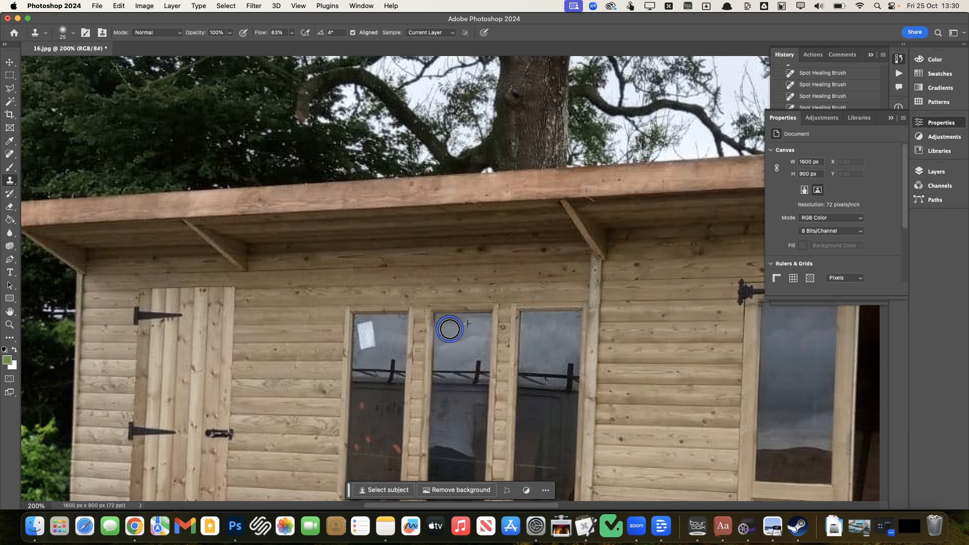
{"action": "left_click", "coordinate": [386, 336], "text": "alt"}
{"action": "mouse_move", "coordinate": [375, 343]}
{"action": "left_mouse_down"}
{"action": "mouse_move", "coordinate": [372, 329]}
{"action": "mouse_move", "coordinate": [383, 346]}
{"action": "mouse_move", "coordinate": [361, 340]}
{"action": "mouse_move", "coordinate": [371, 331]}
{"action": "left_mouse_up"}
Step: Clone reflected sky over the upright dark posts in the three narrow windows with the 25 px Clone Stamp
{"action": "left_click", "coordinate": [392, 334], "text": "alt"}
{"action": "left_click_drag", "start_coordinate": [393, 363], "coordinate": [391, 369]}
{"action": "left_click_drag", "start_coordinate": [478, 362], "coordinate": [477, 363]}
{"action": "left_click_drag", "start_coordinate": [579, 367], "coordinate": [551, 364]}
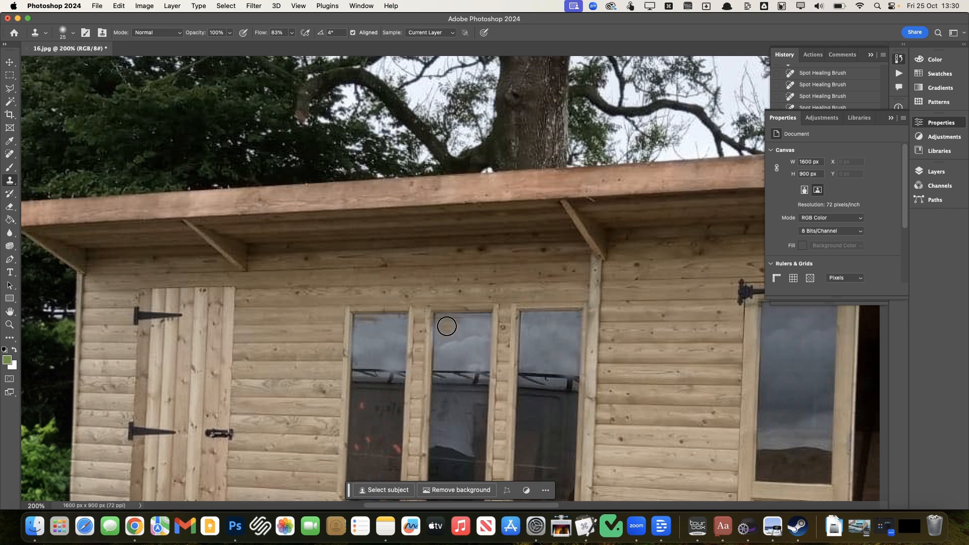
Step: Outline the glass of the narrow window nearest the shed door with the Polygonal Lasso at 0 px feather
{"action": "key", "text": "super+minus"}
{"action": "key", "text": "super+minus"}
{"action": "key", "text": "super+minus"}
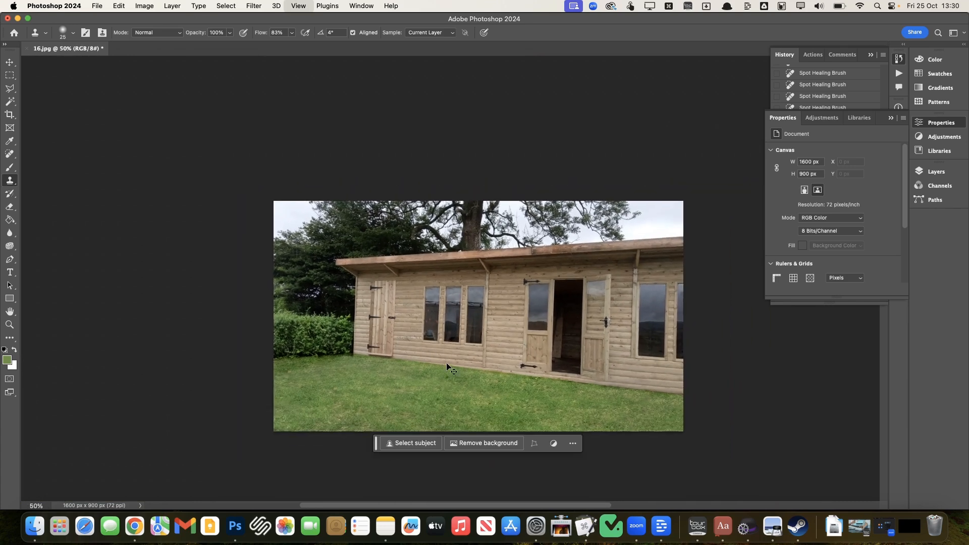
{"action": "key", "text": "super+equal"}
{"action": "key", "text": "super+equal"}
{"action": "key", "text": "super+equal"}
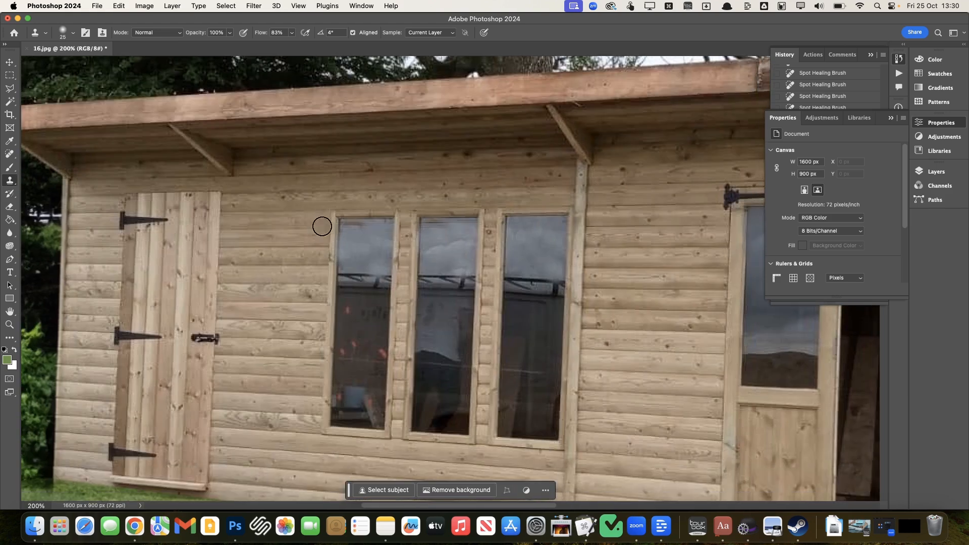
{"action": "left_click", "coordinate": [11, 87]}
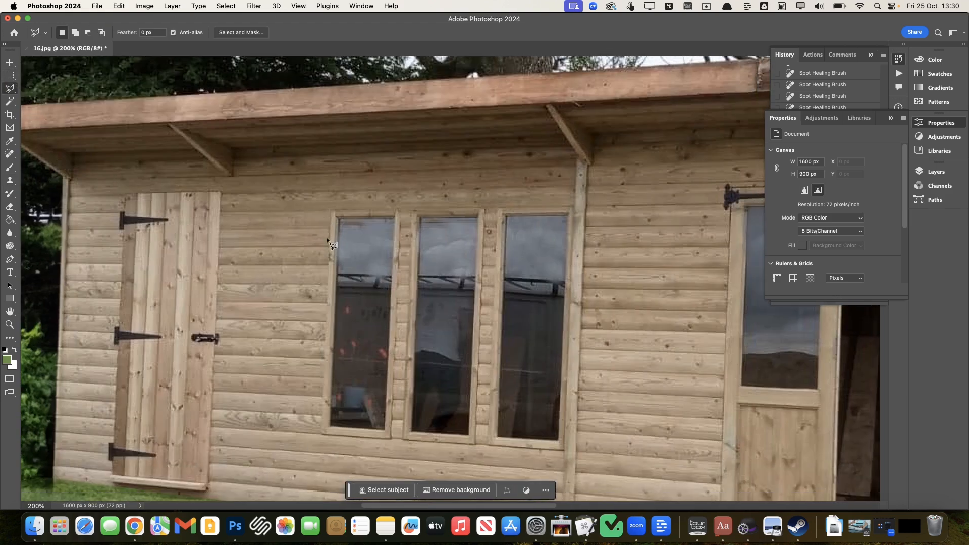
{"action": "left_click", "coordinate": [338, 216]}
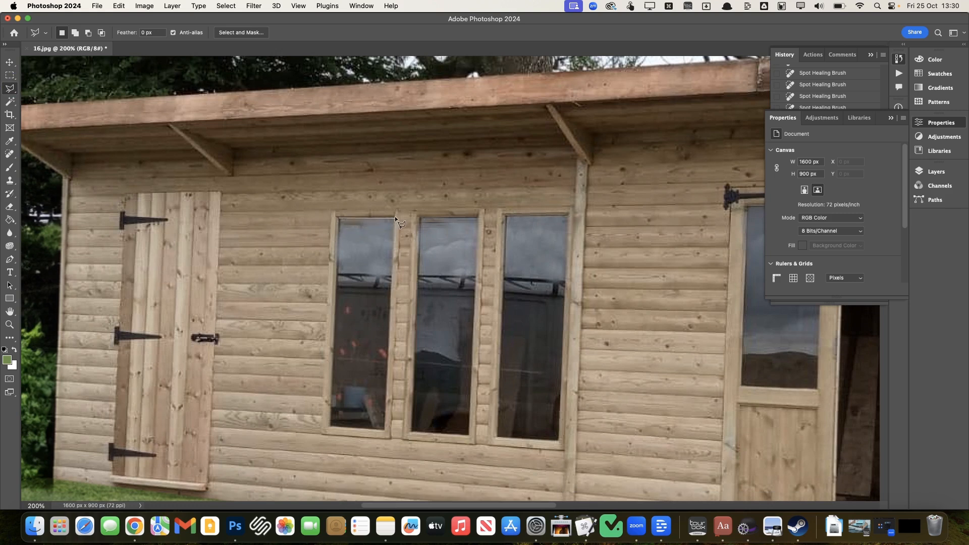
{"action": "left_click", "coordinate": [392, 216]}
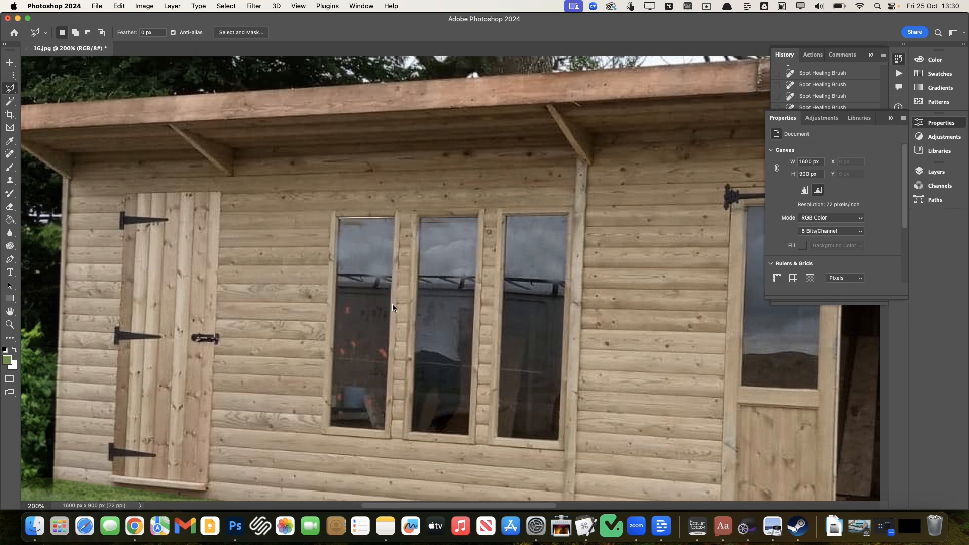
{"action": "left_click", "coordinate": [383, 428]}
{"action": "left_click", "coordinate": [330, 427]}
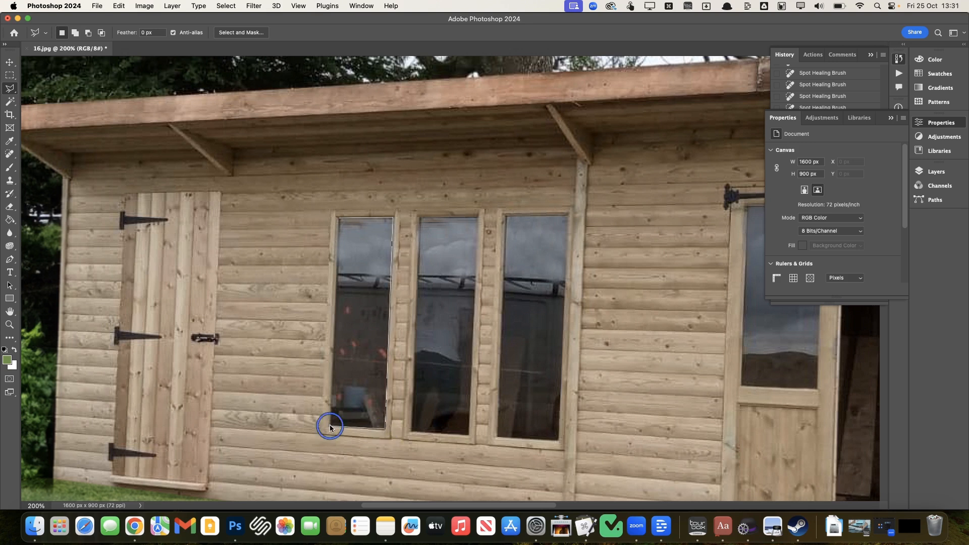
{"action": "left_click", "coordinate": [339, 217]}
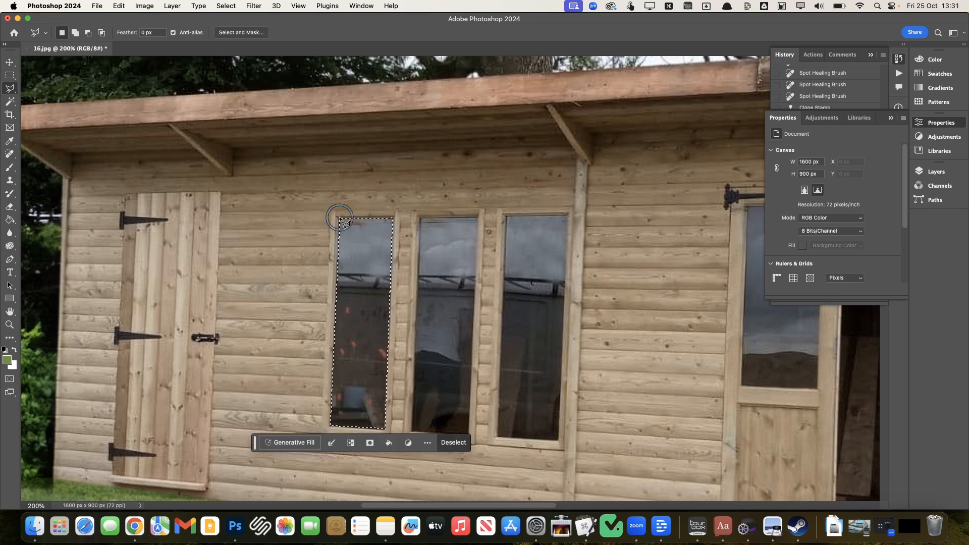
Step: Add the glass of the other two narrow windows to the selection with the Polygonal Lasso
{"action": "left_click", "coordinate": [420, 217], "text": "shift"}
{"action": "left_click", "coordinate": [411, 430]}
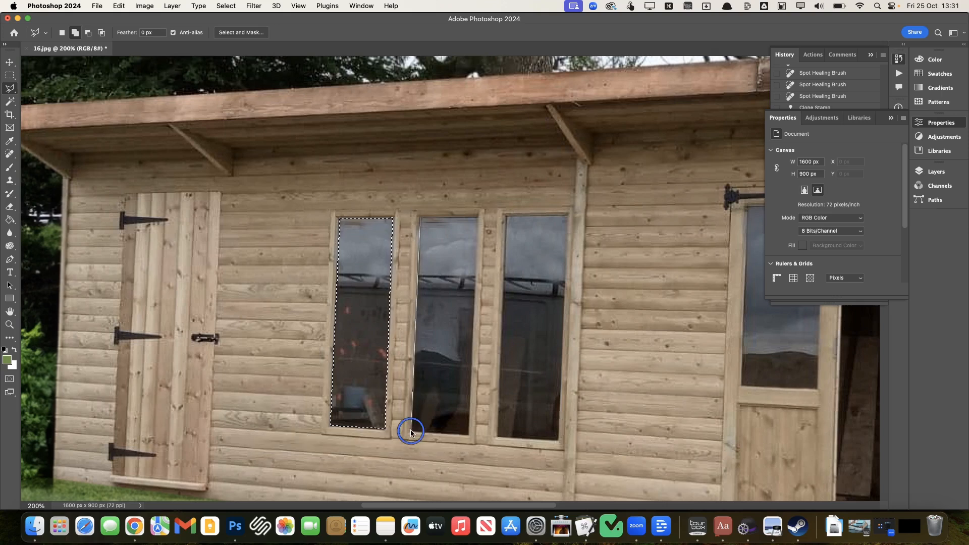
{"action": "left_click", "coordinate": [467, 435]}
{"action": "left_click", "coordinate": [477, 216]}
{"action": "left_click", "coordinate": [421, 217]}
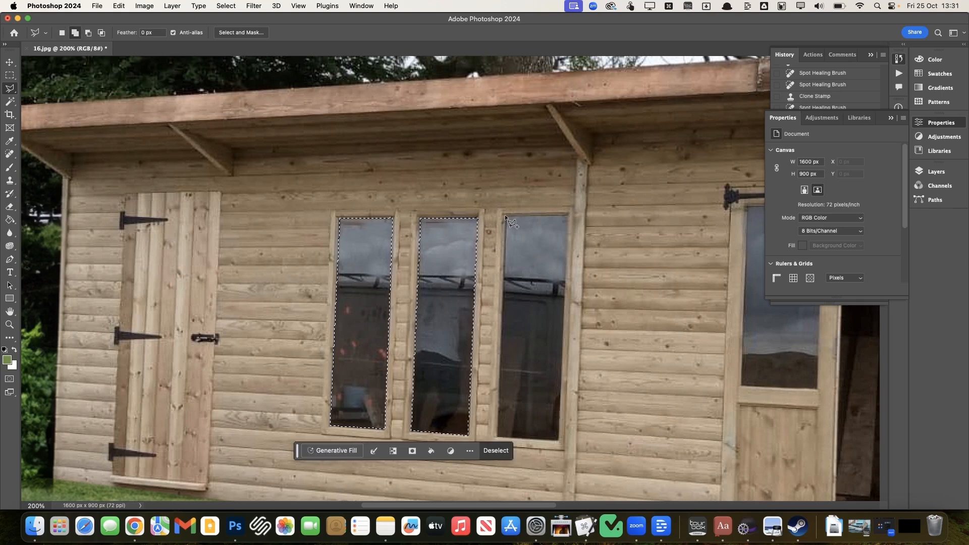
{"action": "left_click", "coordinate": [506, 215], "text": "shift"}
{"action": "left_click", "coordinate": [497, 436]}
{"action": "left_click", "coordinate": [558, 441]}
{"action": "left_click", "coordinate": [567, 214]}
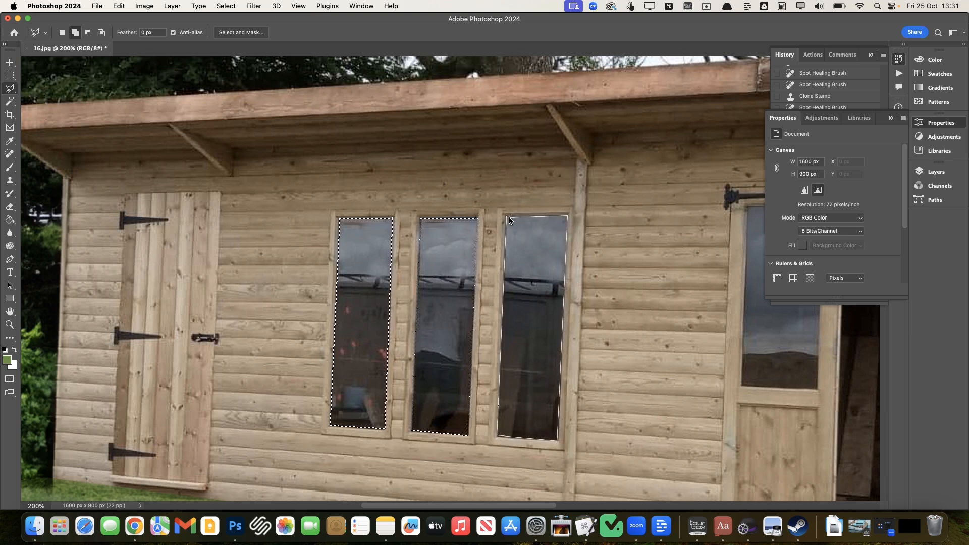
{"action": "left_click", "coordinate": [507, 217]}
Step: Add the glass of the closed and the open double door to the selection with the Polygonal Lasso
{"action": "scroll", "coordinate": [507, 217], "scroll_direction": "right", "scroll_amount": 10}
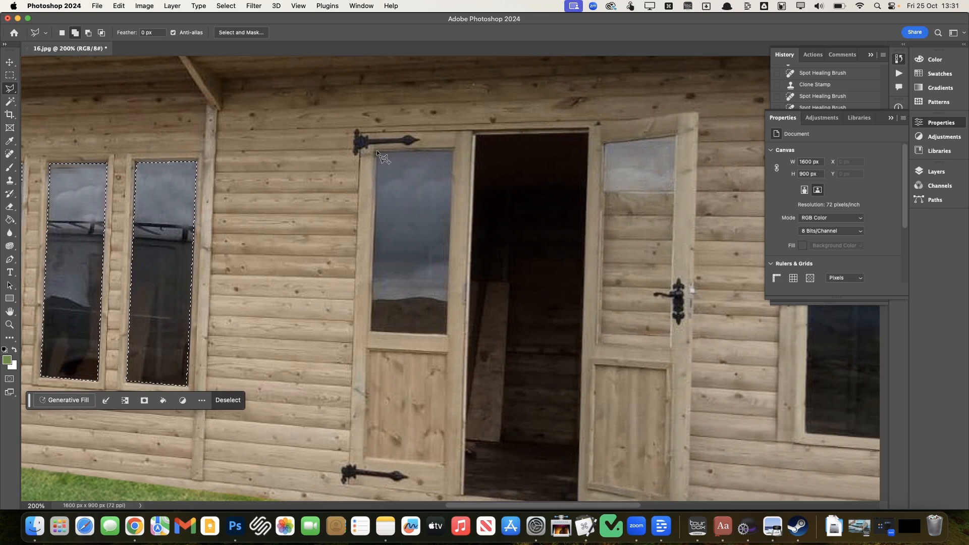
{"action": "left_click", "coordinate": [376, 150], "text": "shift"}
{"action": "left_click", "coordinate": [370, 329]}
{"action": "left_click", "coordinate": [447, 333]}
{"action": "left_click", "coordinate": [452, 152]}
{"action": "left_click", "coordinate": [379, 153]}
{"action": "left_click", "coordinate": [604, 145], "text": "shift"}
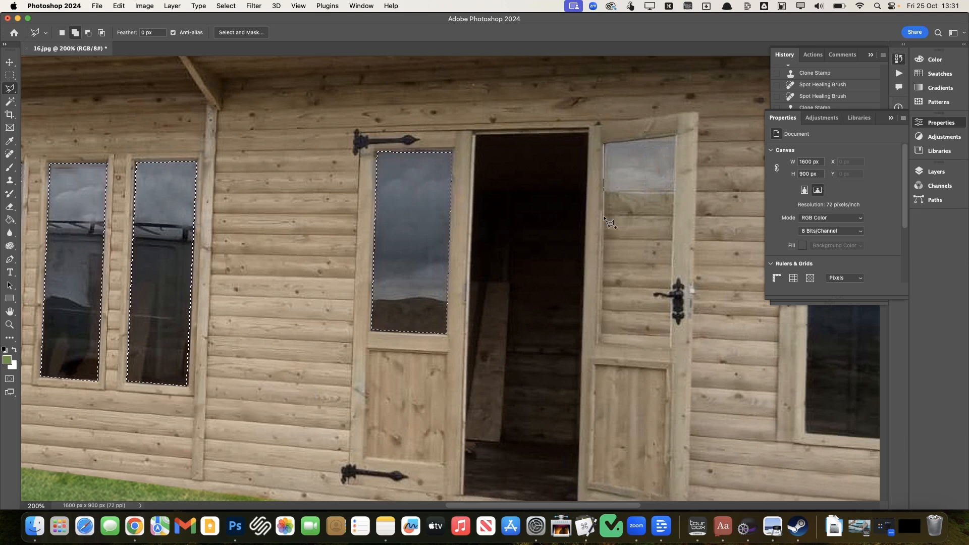
{"action": "left_click", "coordinate": [601, 334]}
{"action": "left_click", "coordinate": [670, 343]}
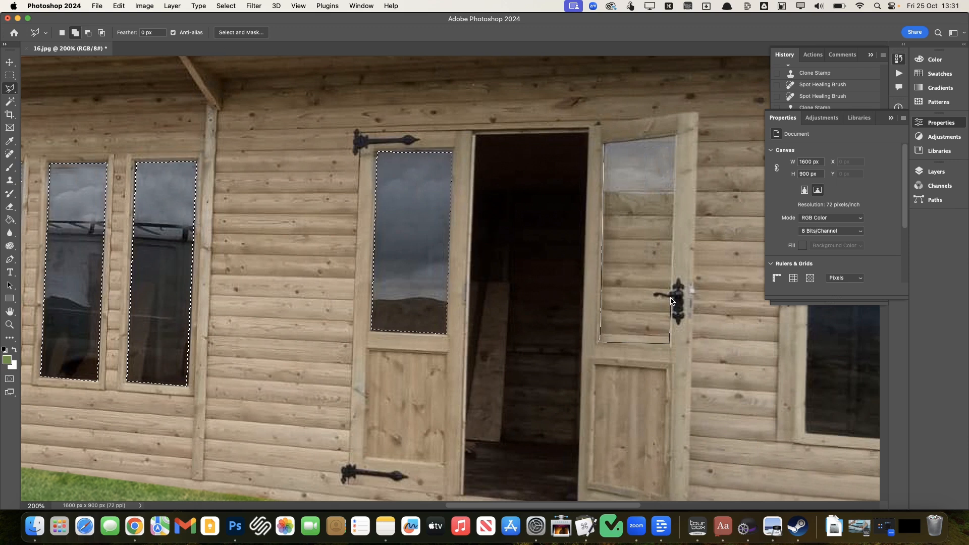
{"action": "left_click", "coordinate": [676, 133]}
{"action": "left_click", "coordinate": [604, 145]}
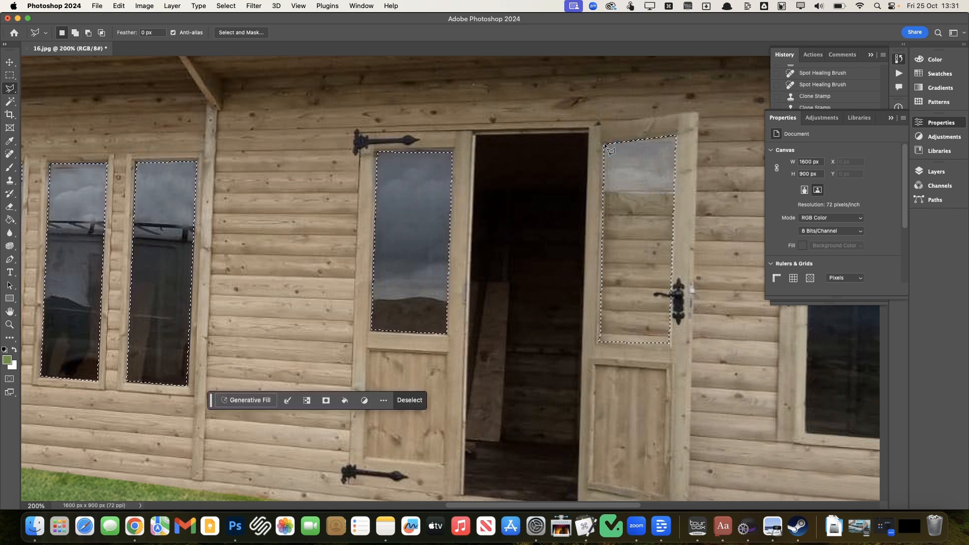
Step: Add the glass of the large window and of the partly cropped window at the photo's edge to the selection
{"action": "scroll", "coordinate": [432, 192], "scroll_direction": "right", "scroll_amount": 10}
{"action": "left_click", "coordinate": [408, 153], "text": "shift"}
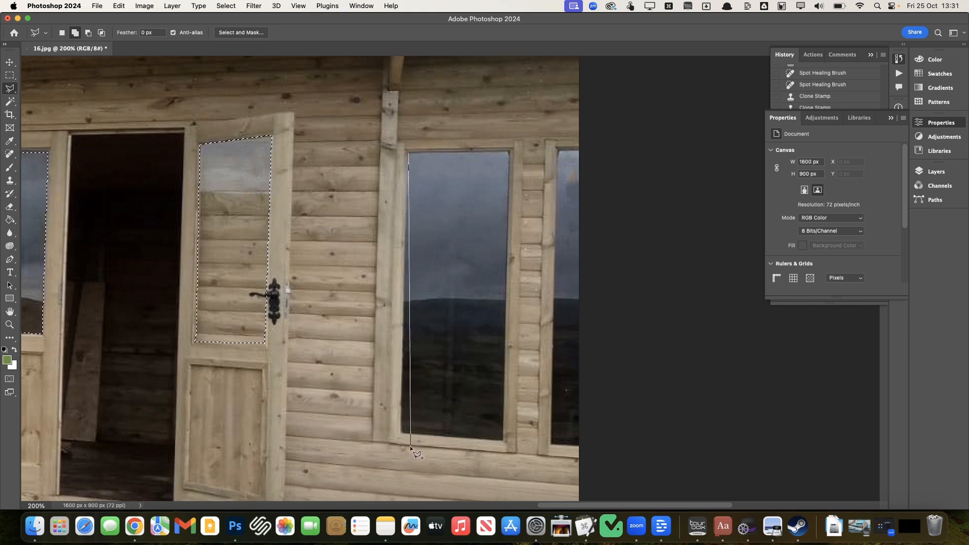
{"action": "left_click", "coordinate": [401, 431]}
{"action": "left_click", "coordinate": [501, 438]}
{"action": "left_click", "coordinate": [509, 150]}
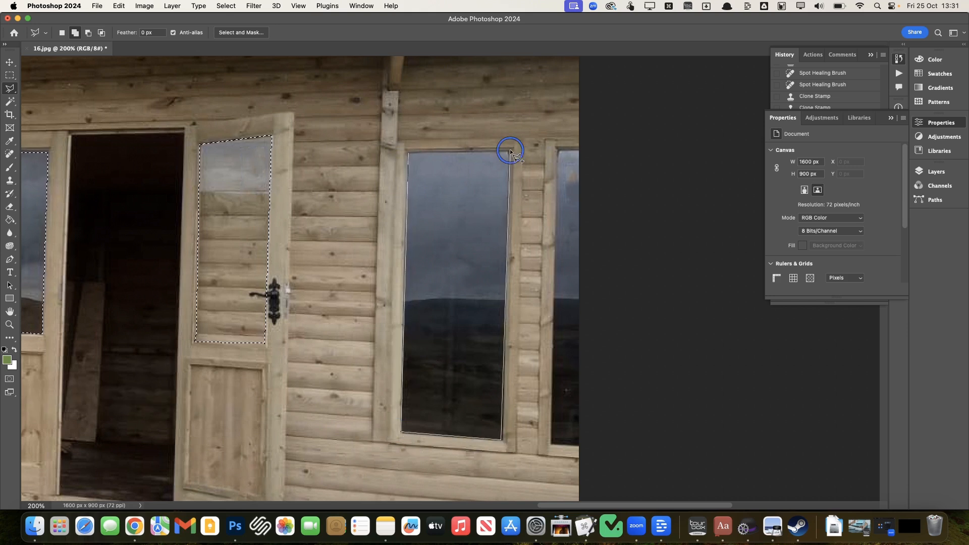
{"action": "left_click", "coordinate": [408, 154]}
{"action": "left_click", "coordinate": [580, 148], "text": "shift"}
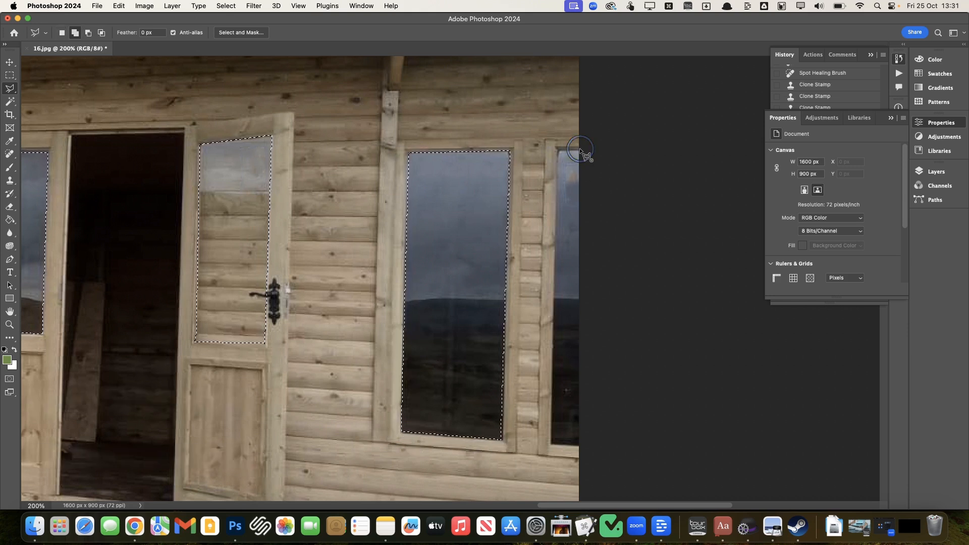
{"action": "left_click", "coordinate": [557, 150]}
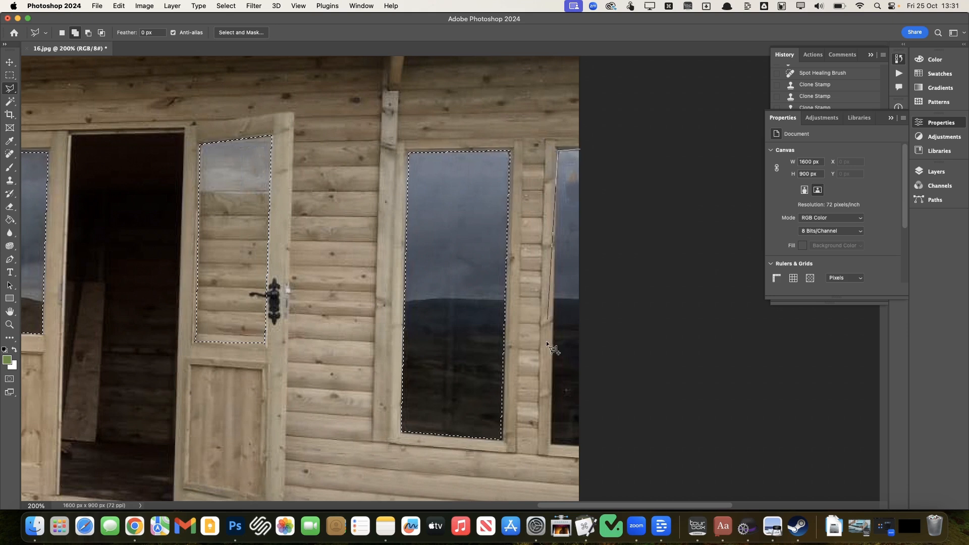
{"action": "left_click", "coordinate": [551, 442]}
{"action": "left_click", "coordinate": [600, 450]}
{"action": "left_click", "coordinate": [582, 150]}
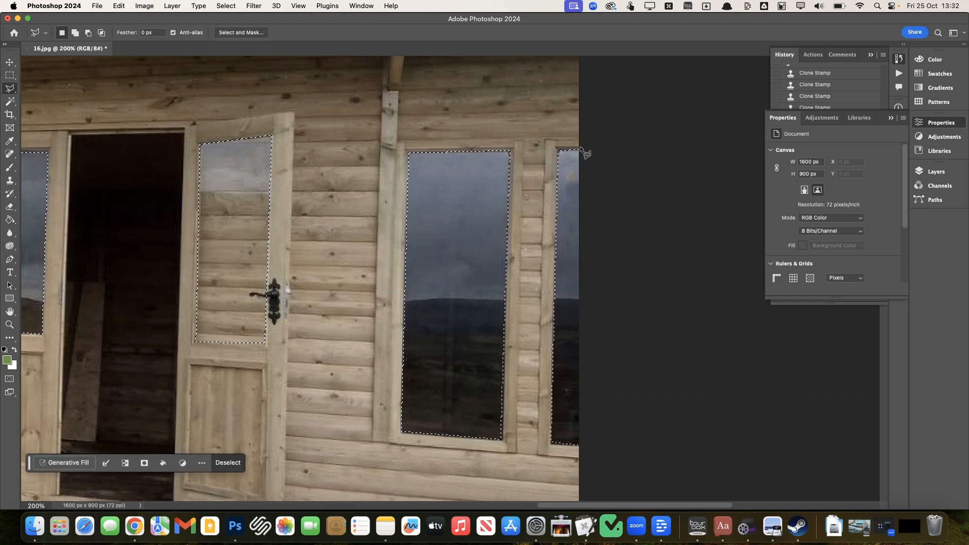
Step: Darken the selected glass with Levels, setting the input midtone to 0.87 and the output white to 190, and clear the selection
{"action": "key", "text": "super+l"}
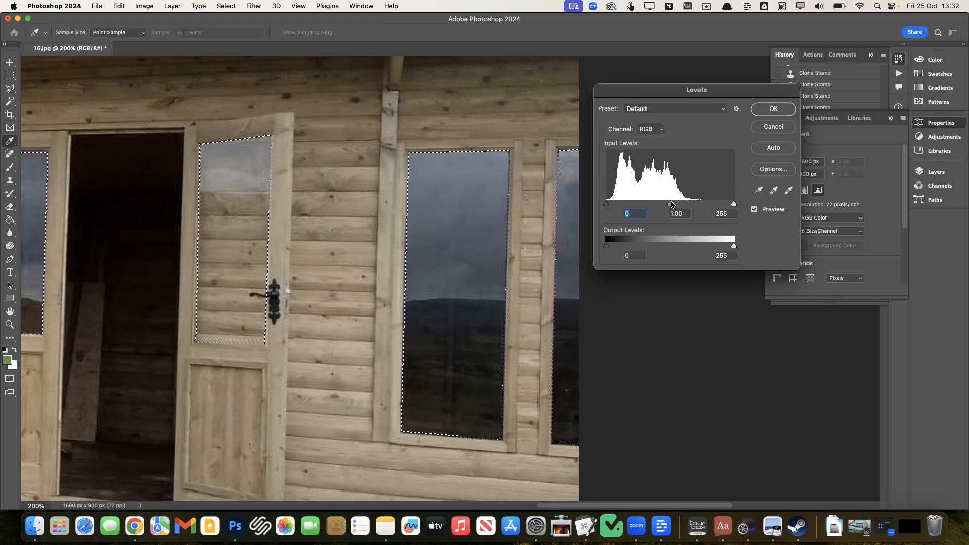
{"action": "left_click_drag", "start_coordinate": [670, 204], "coordinate": [676, 205]}
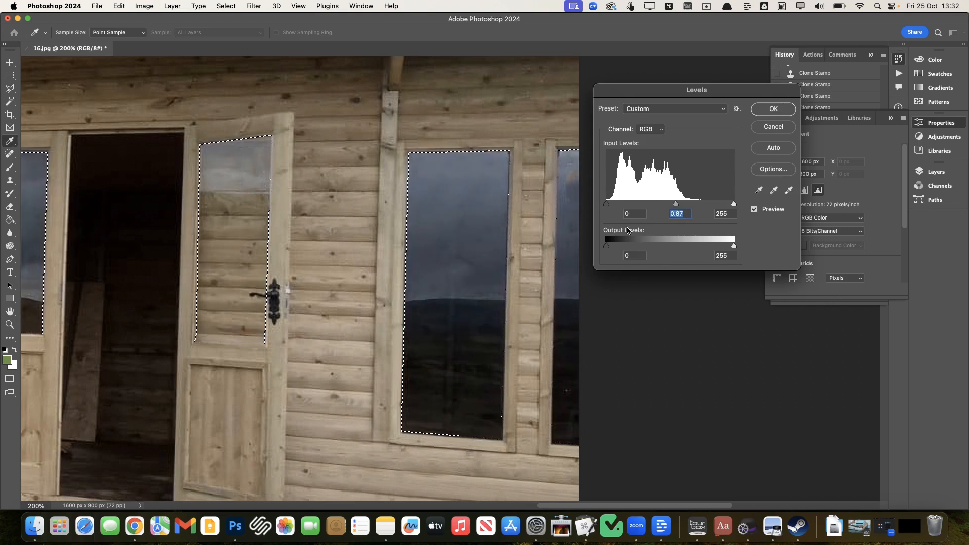
{"action": "mouse_move", "coordinate": [605, 246]}
{"action": "left_mouse_down"}
{"action": "mouse_move", "coordinate": [629, 247]}
{"action": "mouse_move", "coordinate": [606, 246]}
{"action": "left_mouse_up"}
{"action": "left_click_drag", "start_coordinate": [734, 246], "coordinate": [688, 251]}
{"action": "scroll", "coordinate": [454, 273], "scroll_direction": "left", "scroll_amount": 10}
{"action": "scroll", "coordinate": [452, 273], "scroll_direction": "down", "scroll_amount": 1}
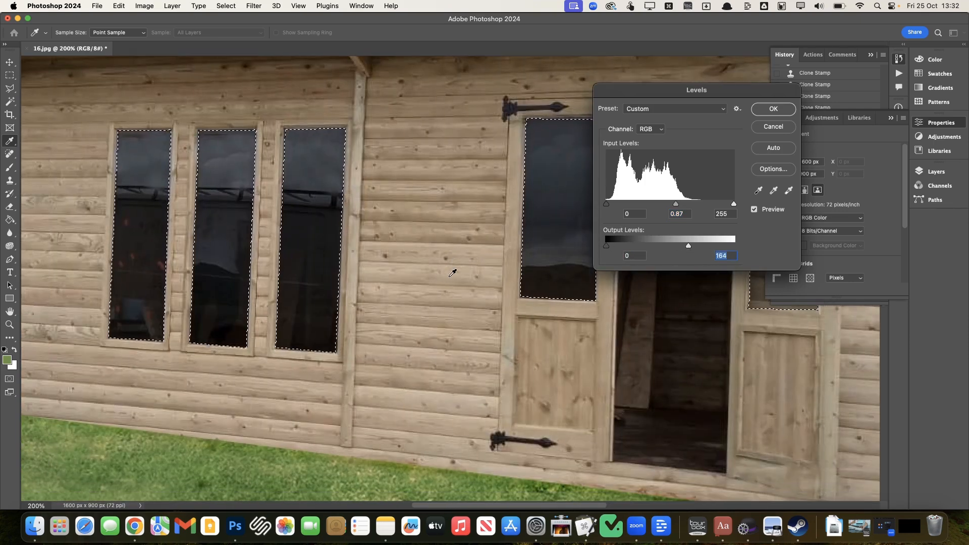
{"action": "scroll", "coordinate": [452, 272], "scroll_direction": "down", "scroll_amount": 5}
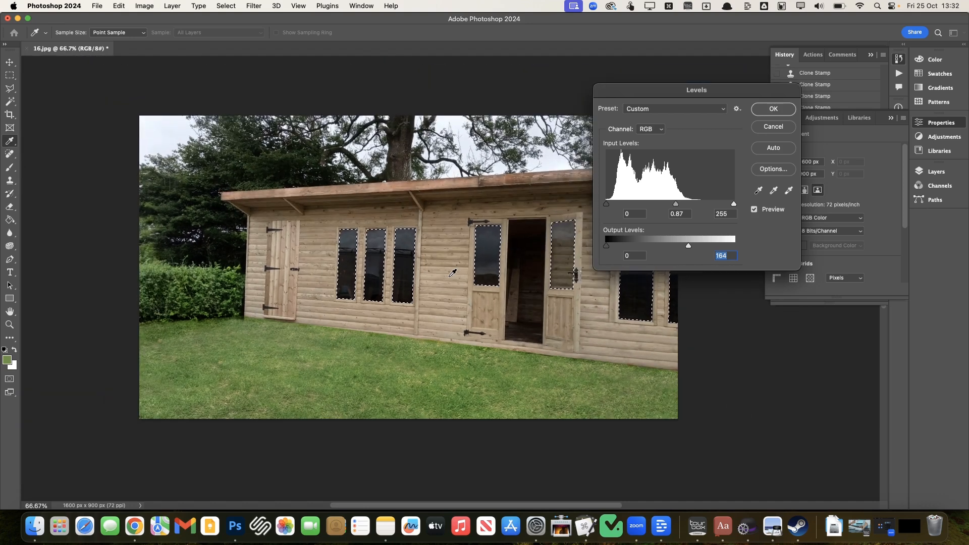
{"action": "left_click_drag", "start_coordinate": [686, 252], "coordinate": [701, 247]}
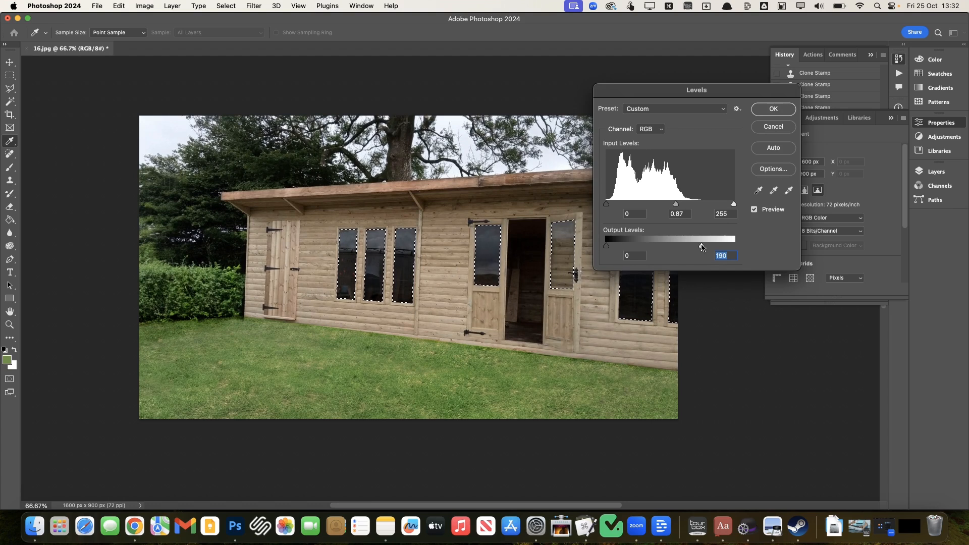
{"action": "scroll", "coordinate": [659, 207], "scroll_direction": "right", "scroll_amount": 3}
{"action": "scroll", "coordinate": [658, 207], "scroll_direction": "up", "scroll_amount": 2}
{"action": "scroll", "coordinate": [658, 208], "scroll_direction": "left", "scroll_amount": 1}
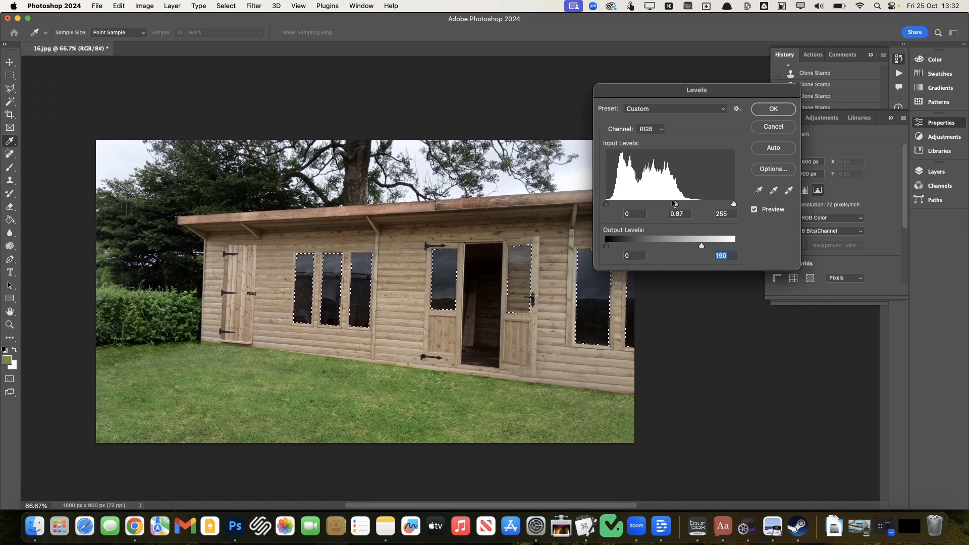
{"action": "left_click", "coordinate": [773, 110]}
{"action": "key", "text": "l"}
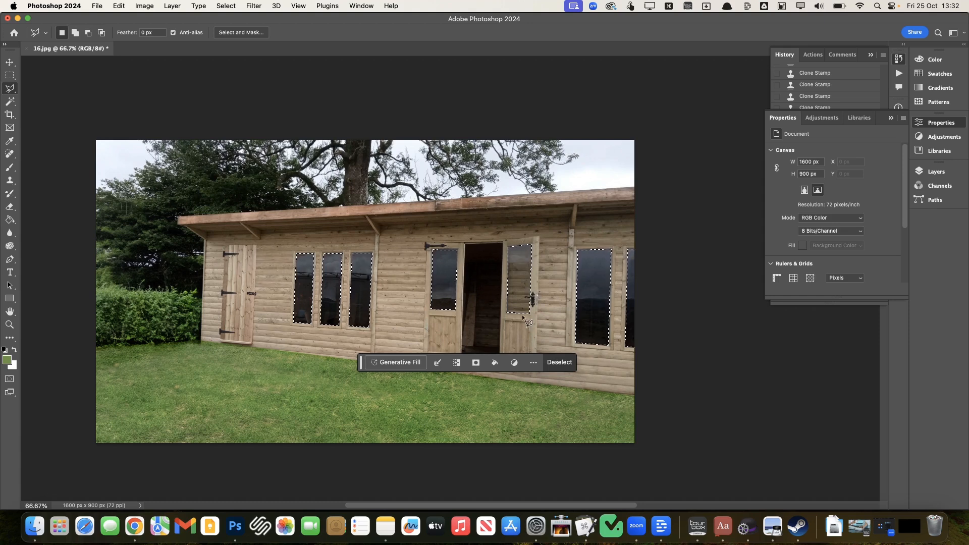
{"action": "key", "text": "super+d"}
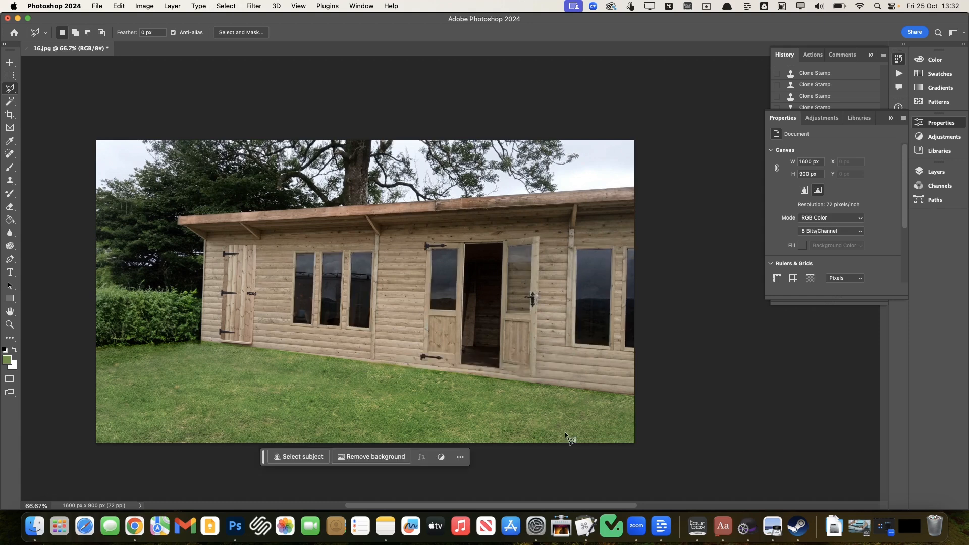
Step: Restore the window-glass selection and lower its saturation to -56 with Hue/Saturation, leaving nothing selected at the end
{"action": "key", "text": "super+1"}
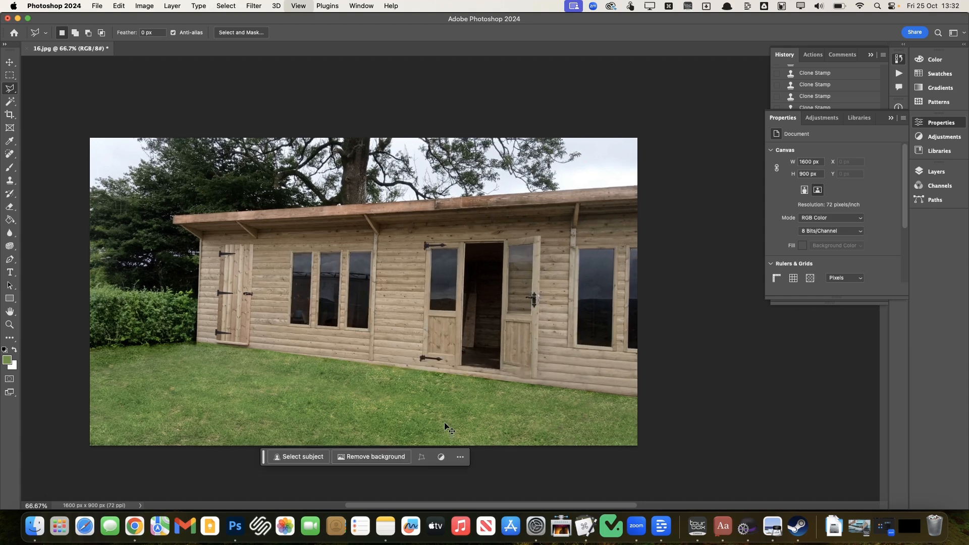
{"action": "key", "text": "super+z"}
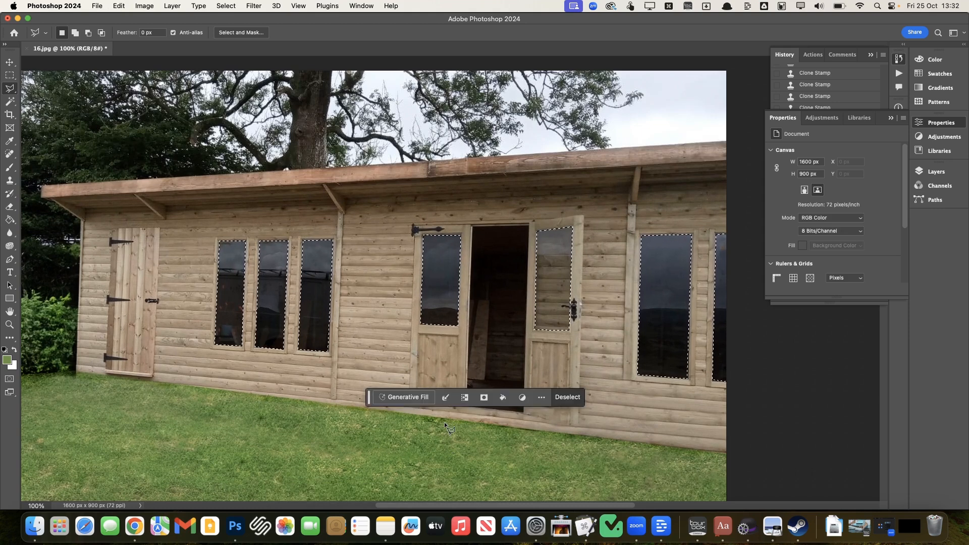
{"action": "key", "text": "super+u"}
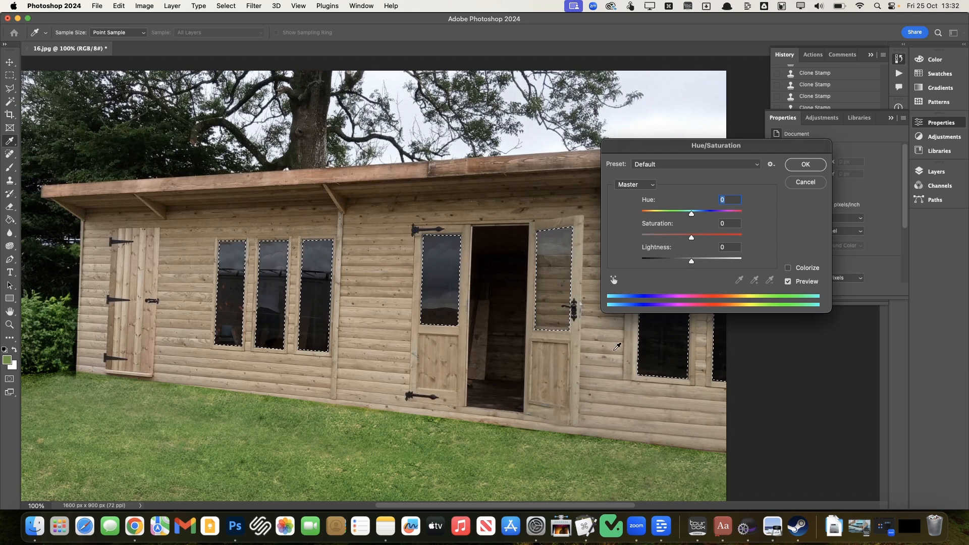
{"action": "mouse_move", "coordinate": [692, 237]}
{"action": "left_mouse_down"}
{"action": "mouse_move", "coordinate": [668, 238]}
{"action": "mouse_move", "coordinate": [699, 248]}
{"action": "mouse_move", "coordinate": [674, 240]}
{"action": "left_mouse_up"}
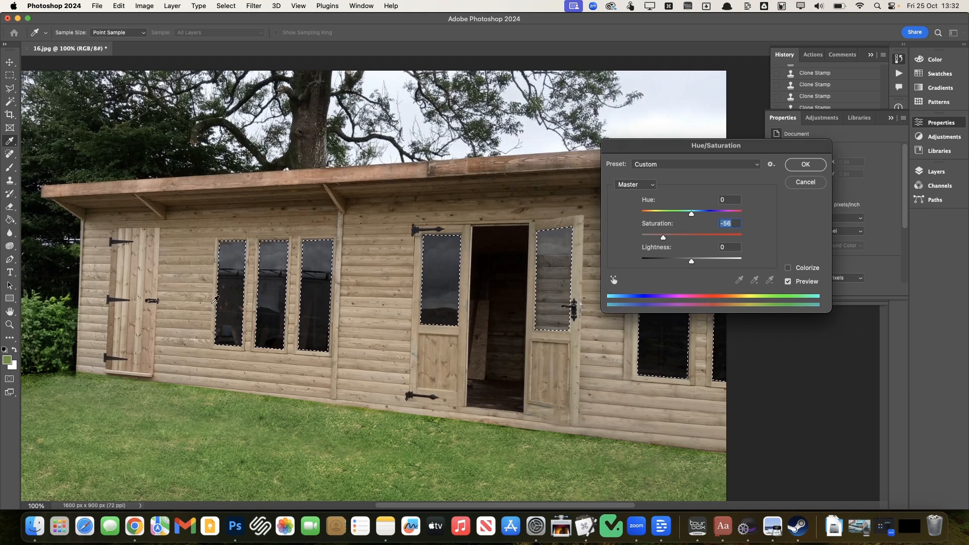
{"action": "left_click", "coordinate": [806, 165]}
{"action": "key", "text": "l"}
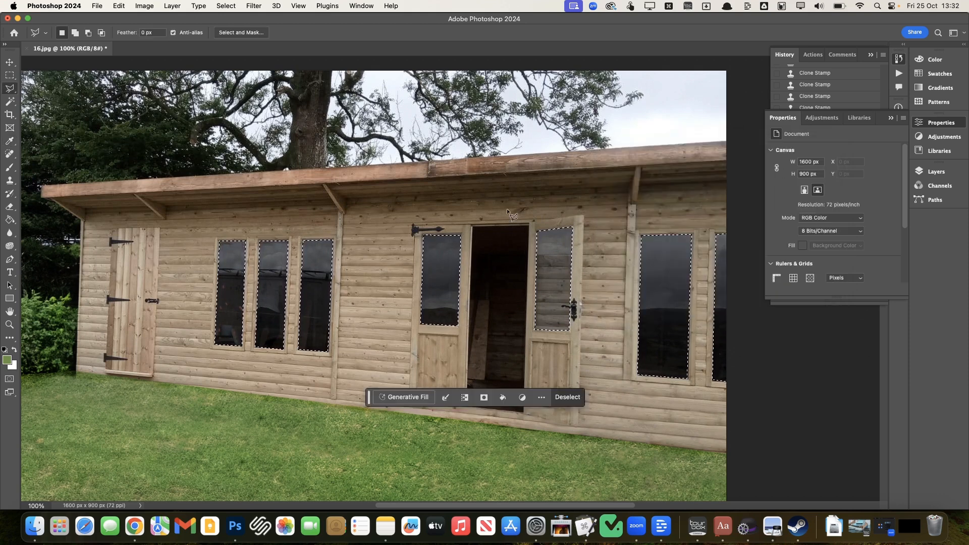
{"action": "scroll", "coordinate": [484, 217], "scroll_direction": "left", "scroll_amount": 5}
{"action": "key", "text": "super+d"}
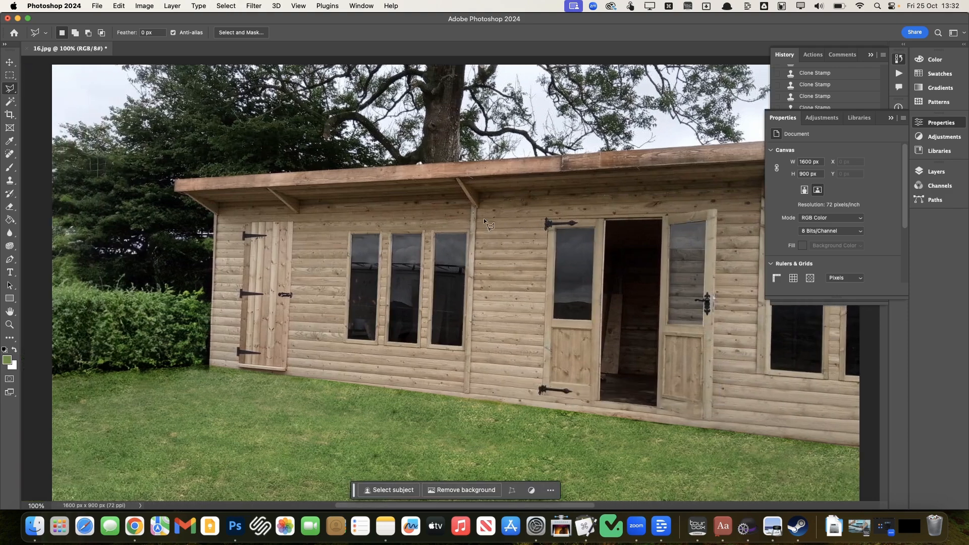
Step: Remove the bright reflections from the glass of the middle narrow window with the Spot Healing Brush
{"action": "key", "text": "super+minus"}
{"action": "key", "text": "super+plus"}
{"action": "key", "text": "super+plus"}
{"action": "key", "text": "super+plus"}
{"action": "key", "text": "super+plus"}
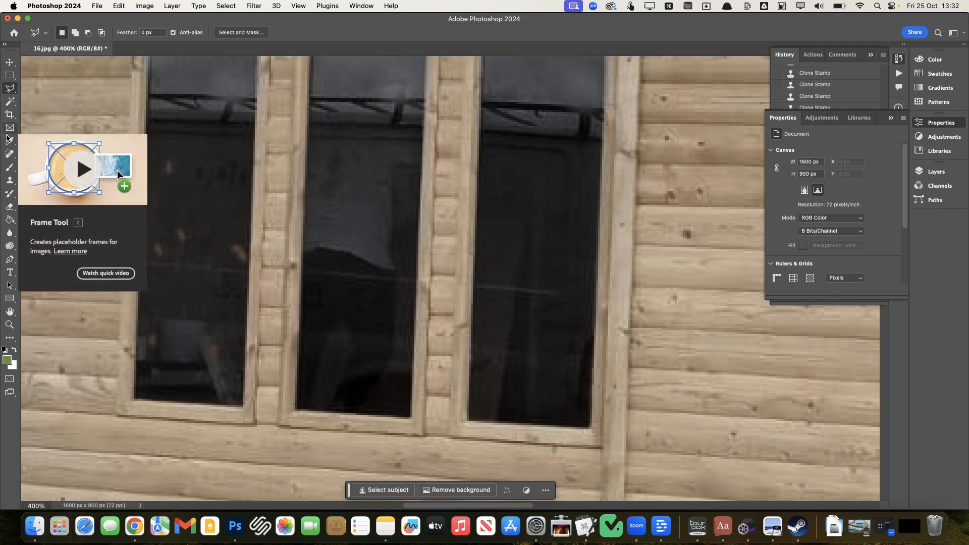
{"action": "left_click", "coordinate": [9, 154]}
{"action": "mouse_move", "coordinate": [386, 272]}
{"action": "left_mouse_down"}
{"action": "mouse_move", "coordinate": [320, 245]}
{"action": "mouse_move", "coordinate": [397, 264]}
{"action": "mouse_move", "coordinate": [365, 261]}
{"action": "mouse_move", "coordinate": [360, 247]}
{"action": "mouse_move", "coordinate": [314, 249]}
{"action": "mouse_move", "coordinate": [356, 164]}
{"action": "left_mouse_up"}
{"action": "mouse_move", "coordinate": [344, 382]}
{"action": "left_mouse_down"}
{"action": "mouse_move", "coordinate": [335, 361]}
{"action": "mouse_move", "coordinate": [356, 345]}
{"action": "mouse_move", "coordinate": [356, 391]}
{"action": "mouse_move", "coordinate": [392, 355]}
{"action": "mouse_move", "coordinate": [392, 259]}
{"action": "mouse_move", "coordinate": [381, 257]}
{"action": "mouse_move", "coordinate": [386, 232]}
{"action": "left_mouse_up"}
{"action": "left_click_drag", "start_coordinate": [394, 176], "coordinate": [393, 214]}
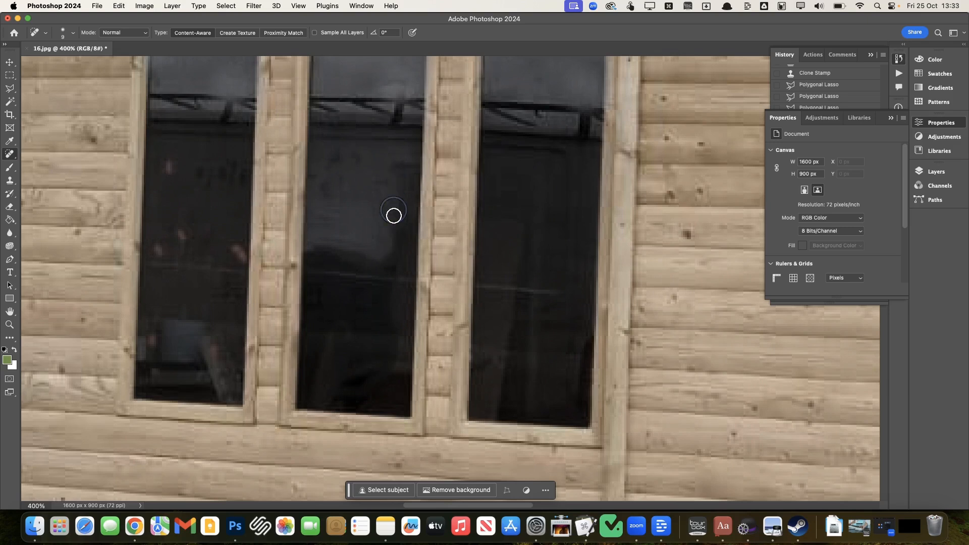
{"action": "left_click", "coordinate": [398, 162]}
{"action": "left_click_drag", "start_coordinate": [398, 164], "coordinate": [402, 164]}
Step: Heal the reddish spots and faint reflections in the glass of the narrow window nearest the single door
{"action": "mouse_move", "coordinate": [242, 255]}
{"action": "left_mouse_down"}
{"action": "mouse_move", "coordinate": [232, 241]}
{"action": "mouse_move", "coordinate": [177, 224]}
{"action": "left_mouse_up"}
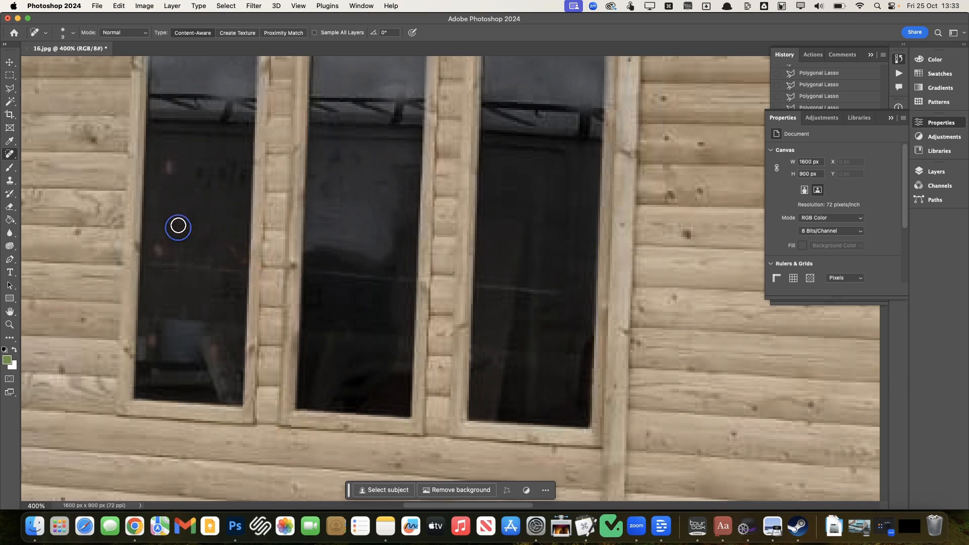
{"action": "left_click_drag", "start_coordinate": [164, 159], "coordinate": [172, 179]}
{"action": "left_click", "coordinate": [157, 250]}
{"action": "left_click", "coordinate": [148, 337]}
{"action": "left_click", "coordinate": [155, 372]}
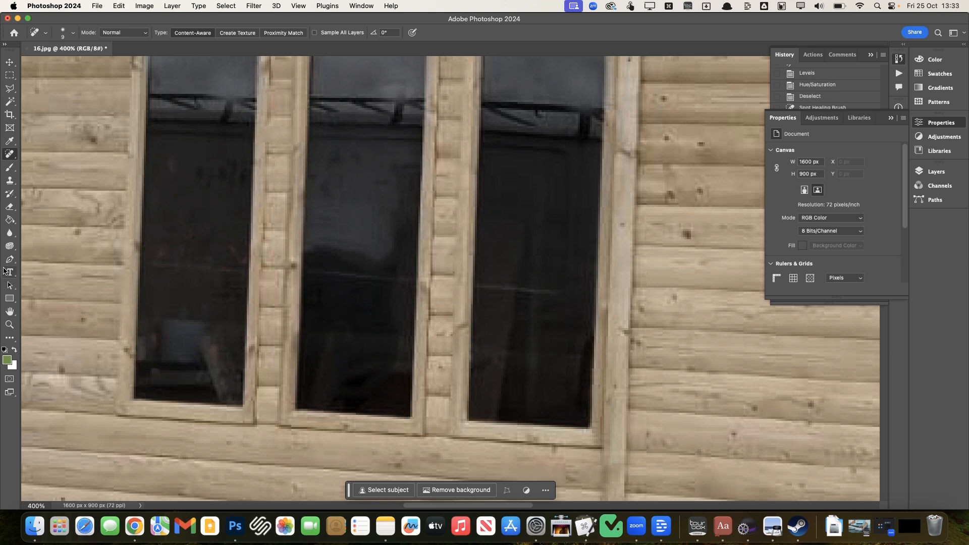
Step: Soften the reflections in the three narrow windows with the Blur tool at 100% strength, reducing the brush to 45 px
{"action": "left_click", "coordinate": [10, 236]}
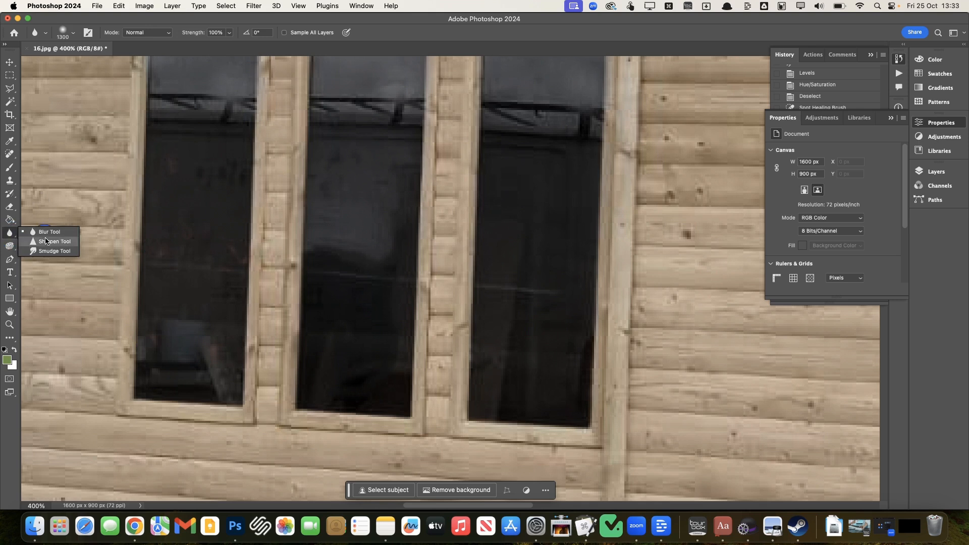
{"action": "left_click", "coordinate": [51, 235]}
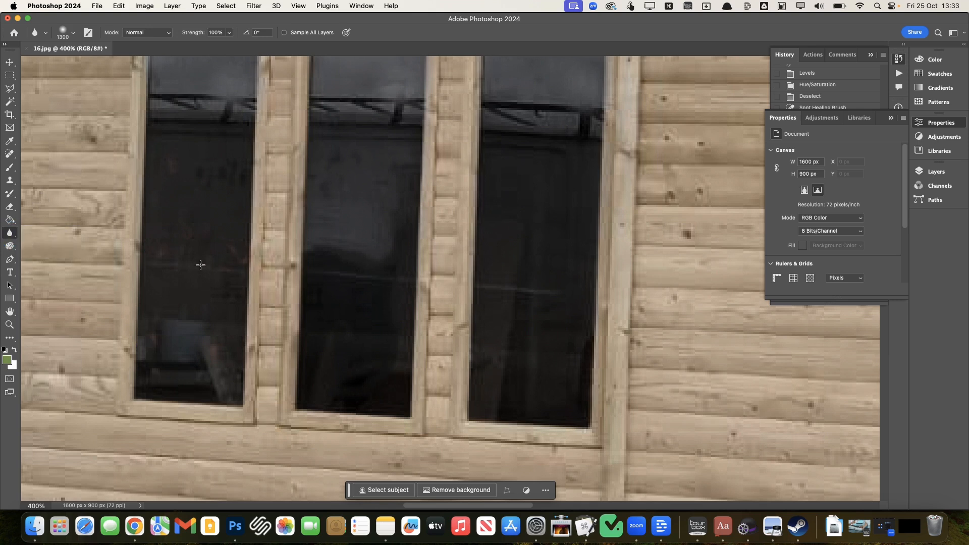
{"action": "key", "text": "bracketleft"}
{"action": "key", "text": "bracketleft"}
{"action": "key", "text": "bracketleft"}
{"action": "key", "text": "bracketleft"}
{"action": "key", "text": "bracketleft"}
{"action": "key", "text": "bracketleft"}
{"action": "key", "text": "bracketleft"}
{"action": "key", "text": "bracketleft"}
{"action": "key", "text": "bracketleft"}
{"action": "key", "text": "bracketleft"}
{"action": "key", "text": "bracketleft"}
{"action": "key", "text": "bracketleft"}
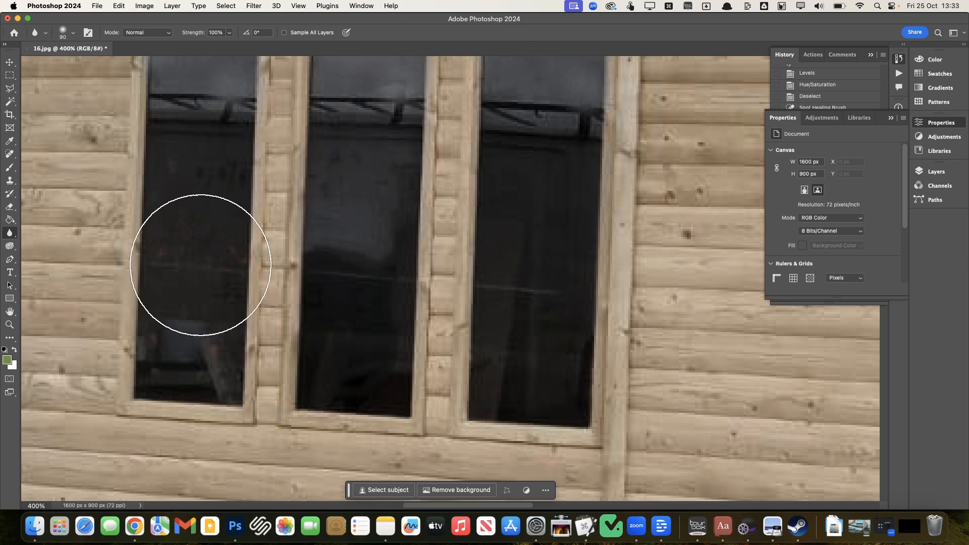
{"action": "mouse_move", "coordinate": [197, 250]}
{"action": "left_mouse_down"}
{"action": "mouse_move", "coordinate": [187, 139]}
{"action": "mouse_move", "coordinate": [213, 201]}
{"action": "mouse_move", "coordinate": [207, 161]}
{"action": "mouse_move", "coordinate": [199, 220]}
{"action": "mouse_move", "coordinate": [199, 180]}
{"action": "mouse_move", "coordinate": [217, 151]}
{"action": "mouse_move", "coordinate": [217, 186]}
{"action": "mouse_move", "coordinate": [213, 103]}
{"action": "mouse_move", "coordinate": [198, 117]}
{"action": "left_mouse_up"}
{"action": "scroll", "coordinate": [196, 176], "scroll_direction": "up", "scroll_amount": 3}
{"action": "mouse_move", "coordinate": [350, 210]}
{"action": "left_mouse_down"}
{"action": "mouse_move", "coordinate": [372, 195]}
{"action": "mouse_move", "coordinate": [385, 167]}
{"action": "left_mouse_up"}
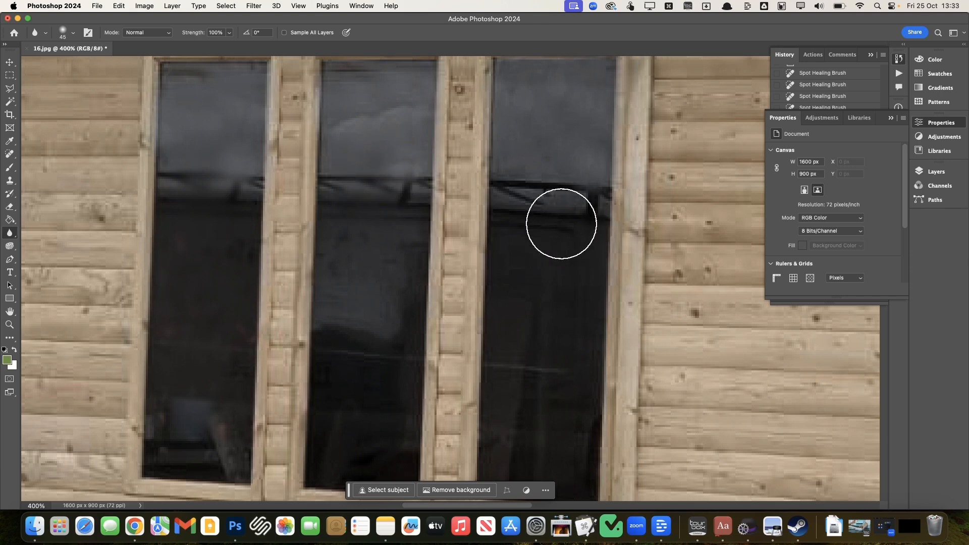
{"action": "mouse_move", "coordinate": [558, 222]}
{"action": "left_mouse_down"}
{"action": "mouse_move", "coordinate": [561, 187]}
{"action": "mouse_move", "coordinate": [536, 194]}
{"action": "mouse_move", "coordinate": [552, 126]}
{"action": "mouse_move", "coordinate": [556, 273]}
{"action": "mouse_move", "coordinate": [548, 259]}
{"action": "mouse_move", "coordinate": [545, 342]}
{"action": "mouse_move", "coordinate": [531, 166]}
{"action": "left_mouse_up"}
{"action": "scroll", "coordinate": [554, 281], "scroll_direction": "down", "scroll_amount": 3}
{"action": "mouse_move", "coordinate": [383, 295]}
{"action": "left_mouse_down"}
{"action": "mouse_move", "coordinate": [380, 310]}
{"action": "mouse_move", "coordinate": [366, 211]}
{"action": "mouse_move", "coordinate": [348, 295]}
{"action": "mouse_move", "coordinate": [407, 205]}
{"action": "left_mouse_up"}
{"action": "scroll", "coordinate": [413, 212], "scroll_direction": "down", "scroll_amount": 5}
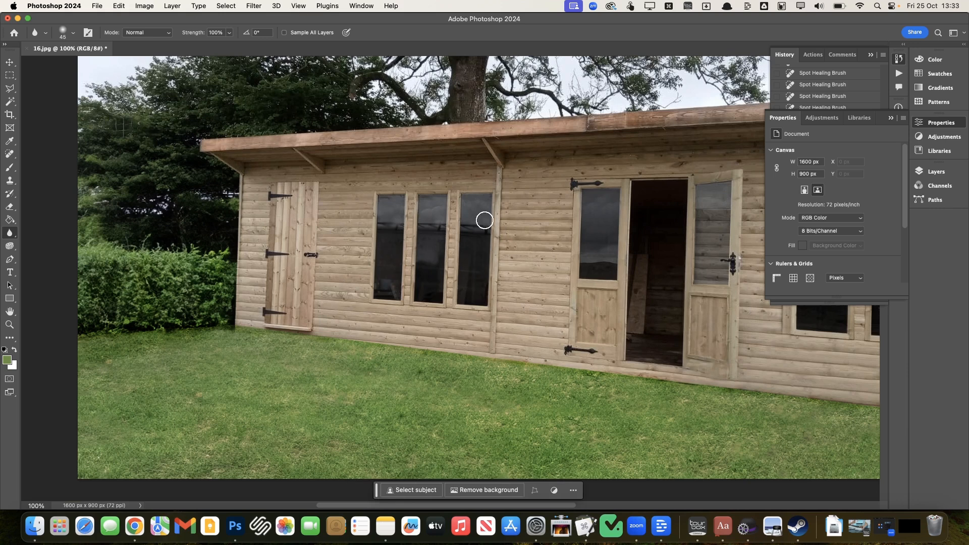
Step: Blur the reflections in the double door's glass and in the large windows near the photo's edge
{"action": "mouse_move", "coordinate": [607, 272]}
{"action": "left_mouse_down"}
{"action": "mouse_move", "coordinate": [604, 210]}
{"action": "mouse_move", "coordinate": [593, 253]}
{"action": "mouse_move", "coordinate": [599, 200]}
{"action": "left_mouse_up"}
{"action": "scroll", "coordinate": [711, 240], "scroll_direction": "right", "scroll_amount": 8}
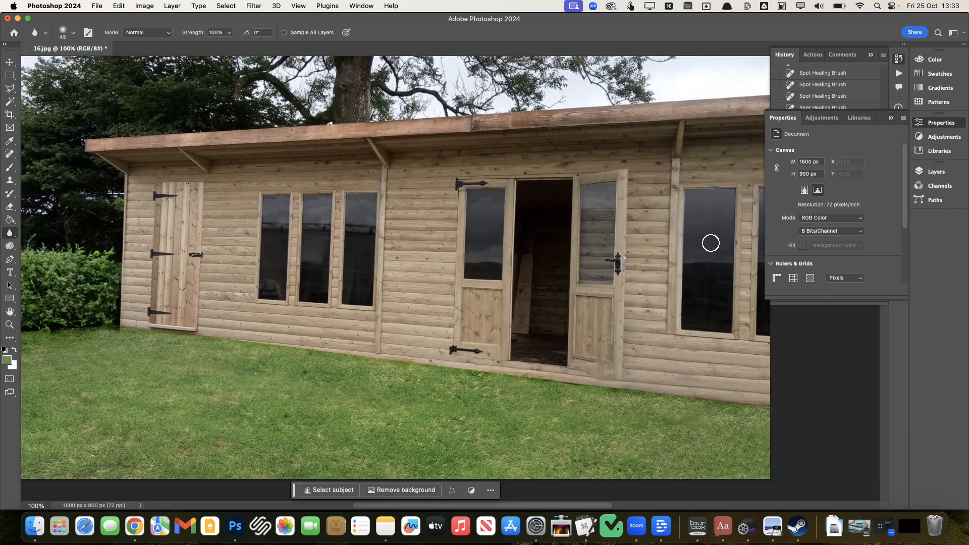
{"action": "left_click", "coordinate": [596, 293]}
{"action": "mouse_move", "coordinate": [596, 294]}
{"action": "left_mouse_down"}
{"action": "mouse_move", "coordinate": [594, 256]}
{"action": "mouse_move", "coordinate": [589, 270]}
{"action": "mouse_move", "coordinate": [584, 256]}
{"action": "mouse_move", "coordinate": [598, 295]}
{"action": "mouse_move", "coordinate": [601, 212]}
{"action": "left_mouse_up"}
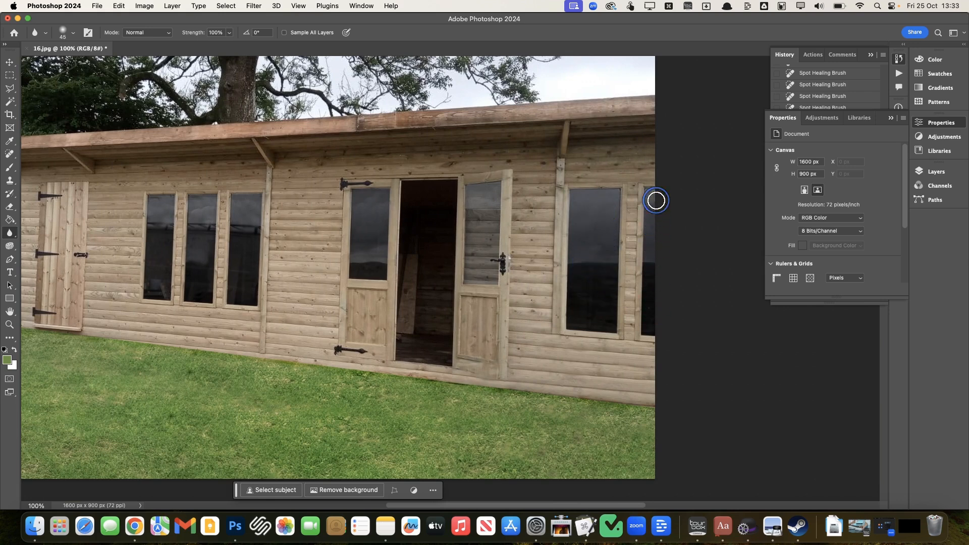
Step: Saturate the trees behind the cabin with the Sponge tool, using a 500 px brush at 10% flow
{"action": "scroll", "coordinate": [687, 287], "scroll_direction": "left", "scroll_amount": 4}
{"action": "key", "text": "super+minus"}
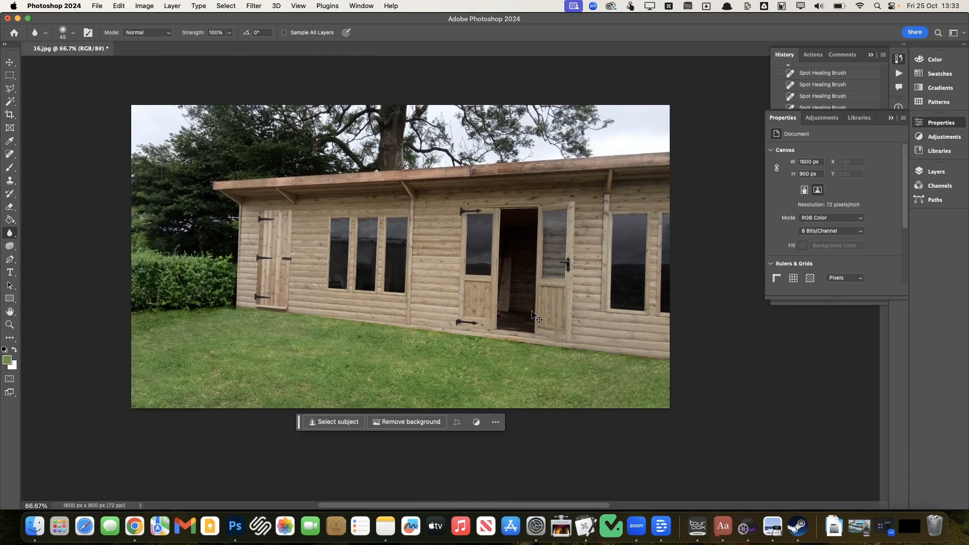
{"action": "key", "text": "super+minus"}
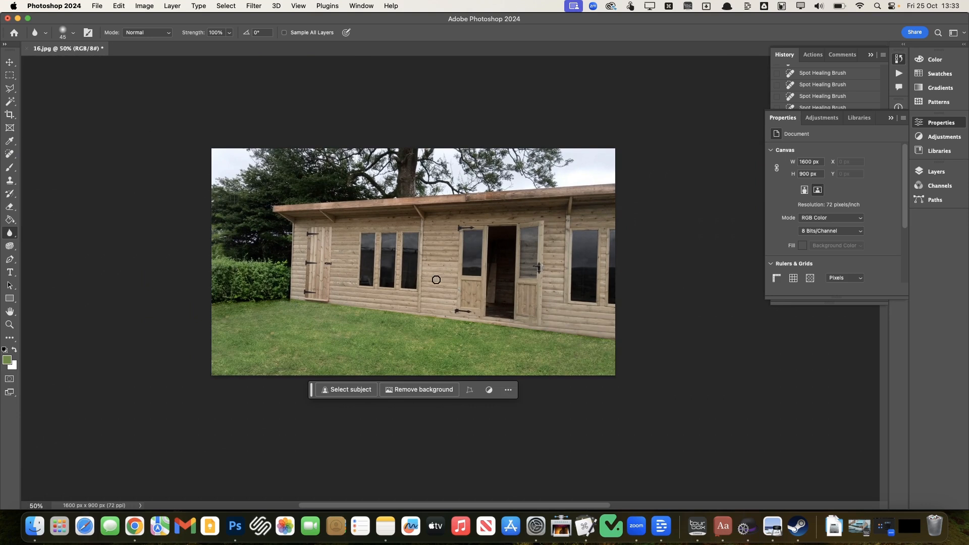
{"action": "scroll", "coordinate": [370, 238], "scroll_direction": "up", "scroll_amount": 3}
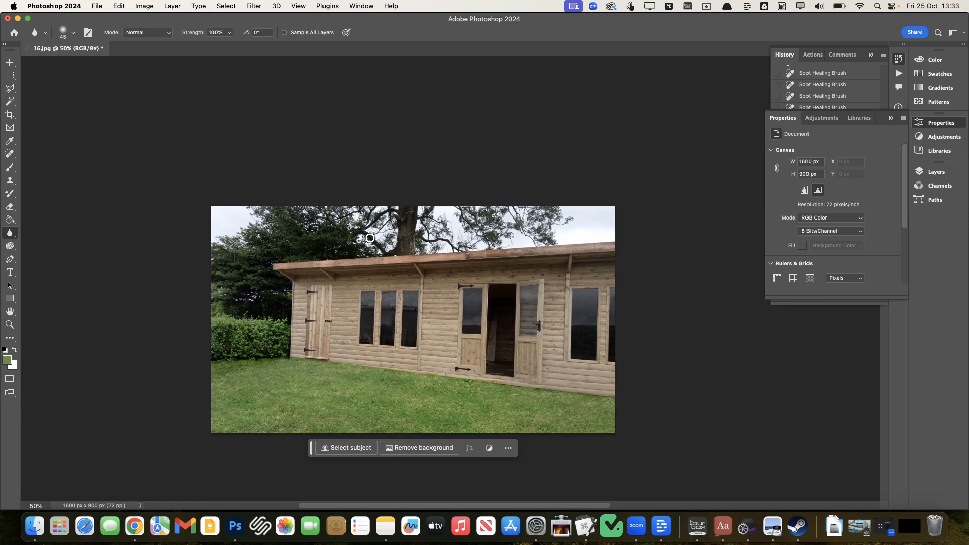
{"action": "left_click", "coordinate": [14, 242]}
{"action": "left_click", "coordinate": [142, 32]}
{"action": "left_click", "coordinate": [141, 43]}
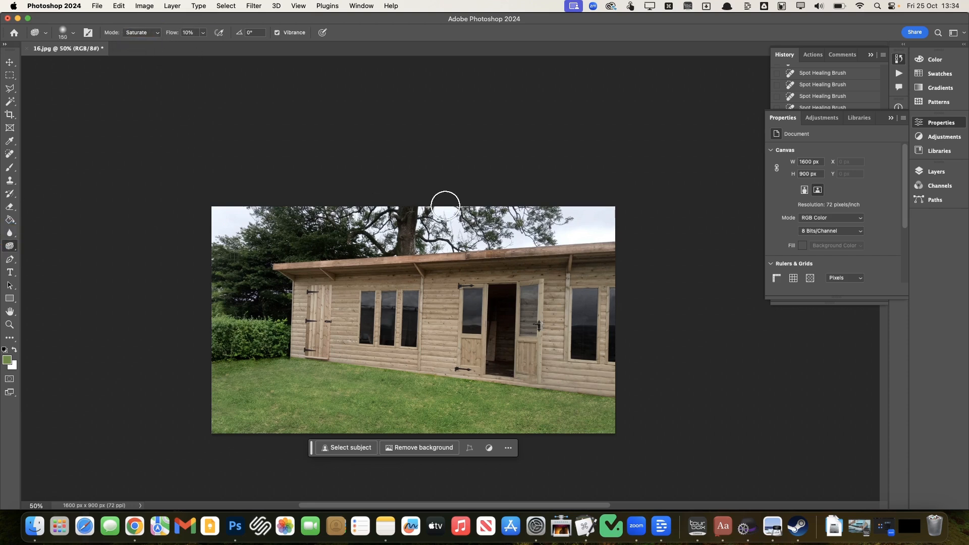
{"action": "key", "text": "bracketright"}
{"action": "key", "text": "bracketright"}
{"action": "key", "text": "bracketright"}
{"action": "key", "text": "bracketright"}
{"action": "key", "text": "bracketright"}
{"action": "key", "text": "bracketright"}
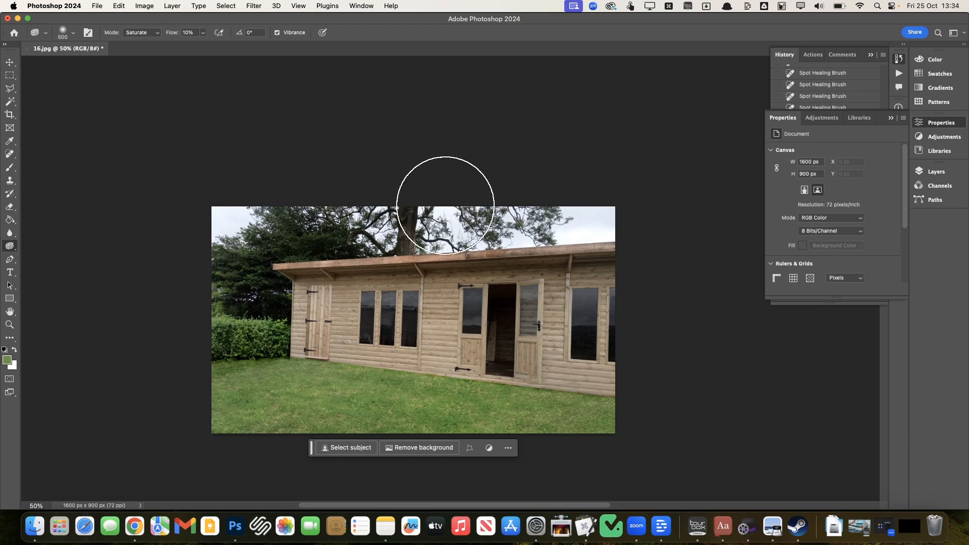
{"action": "left_click", "coordinate": [339, 207]}
{"action": "mouse_move", "coordinate": [339, 208]}
{"action": "left_mouse_down"}
{"action": "mouse_move", "coordinate": [407, 182]}
{"action": "mouse_move", "coordinate": [502, 210]}
{"action": "mouse_move", "coordinate": [607, 207]}
{"action": "mouse_move", "coordinate": [503, 202]}
{"action": "mouse_move", "coordinate": [605, 180]}
{"action": "mouse_move", "coordinate": [439, 199]}
{"action": "mouse_move", "coordinate": [143, 203]}
{"action": "mouse_move", "coordinate": [229, 273]}
{"action": "mouse_move", "coordinate": [212, 244]}
{"action": "mouse_move", "coordinate": [217, 216]}
{"action": "left_mouse_up"}
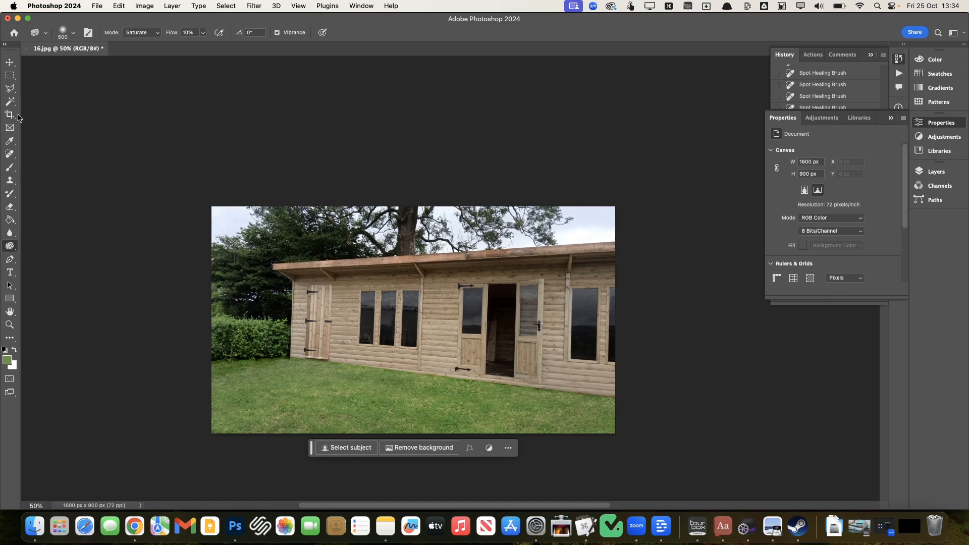
Step: Lighten the trees and sky above the roof with the Dodge tool set to Midtones at 10% exposure
{"action": "mouse_move", "coordinate": [10, 233]}
{"action": "left_mouse_down"}
{"action": "mouse_move", "coordinate": [54, 245]}
{"action": "mouse_move", "coordinate": [10, 246]}
{"action": "mouse_move", "coordinate": [54, 246]}
{"action": "left_mouse_up"}
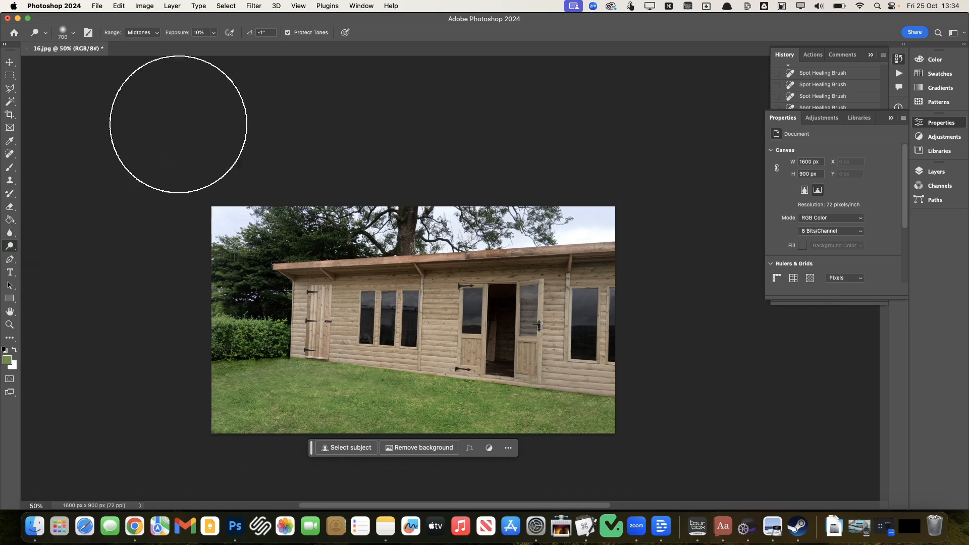
{"action": "left_click", "coordinate": [147, 36]}
{"action": "left_click", "coordinate": [143, 33]}
{"action": "left_click_drag", "start_coordinate": [314, 201], "coordinate": [530, 182]}
{"action": "left_click_drag", "start_coordinate": [465, 210], "coordinate": [592, 210]}
{"action": "left_click_drag", "start_coordinate": [213, 254], "coordinate": [201, 225]}
{"action": "scroll", "coordinate": [150, 256], "scroll_direction": "down", "scroll_amount": 3}
{"action": "scroll", "coordinate": [150, 256], "scroll_direction": "right", "scroll_amount": 3}
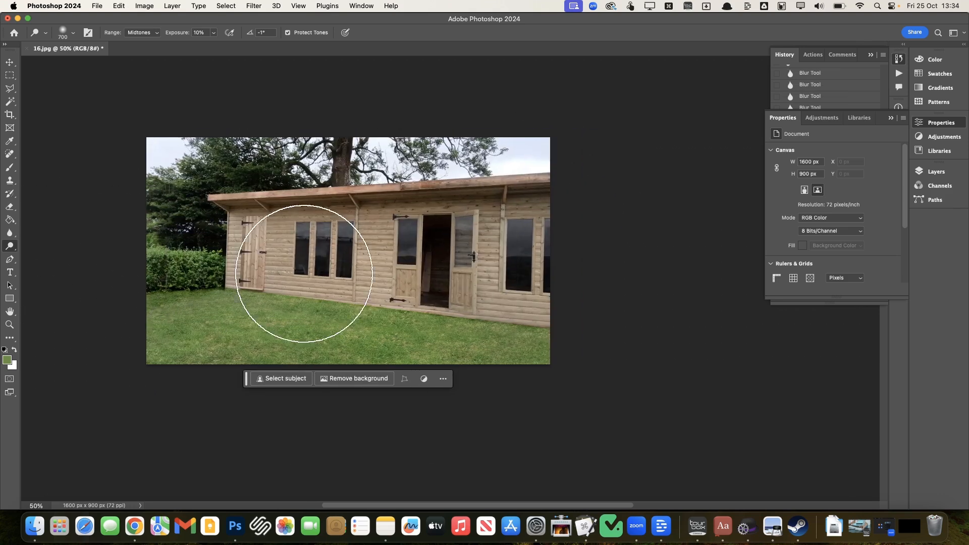
Step: Darken the shadows along the lawn's lower edge with the Burn tool, using a 700 px brush at 12% exposure
{"action": "left_click", "coordinate": [7, 246]}
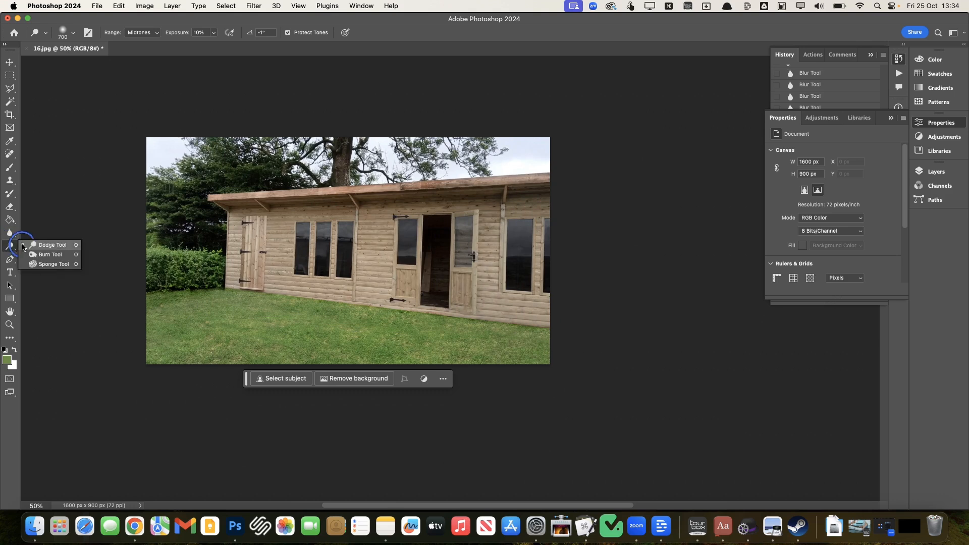
{"action": "left_click", "coordinate": [40, 256]}
{"action": "key", "text": "bracketright"}
{"action": "key", "text": "bracketright"}
{"action": "key", "text": "bracketright"}
{"action": "key", "text": "bracketright"}
{"action": "key", "text": "bracketright"}
{"action": "key", "text": "bracketright"}
{"action": "key", "text": "bracketright"}
{"action": "key", "text": "bracketright"}
{"action": "key", "text": "bracketright"}
{"action": "key", "text": "bracketright"}
{"action": "key", "text": "bracketright"}
{"action": "key", "text": "bracketright"}
{"action": "key", "text": "bracketright"}
{"action": "key", "text": "bracketright"}
{"action": "key", "text": "bracketright"}
{"action": "key", "text": "bracketright"}
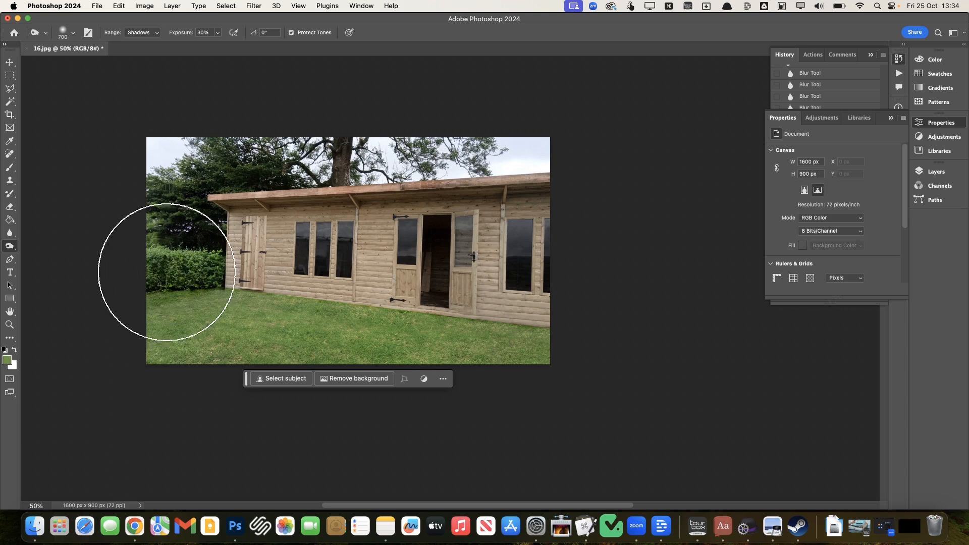
{"action": "left_click", "coordinate": [216, 33]}
{"action": "left_click_drag", "start_coordinate": [217, 44], "coordinate": [210, 44]}
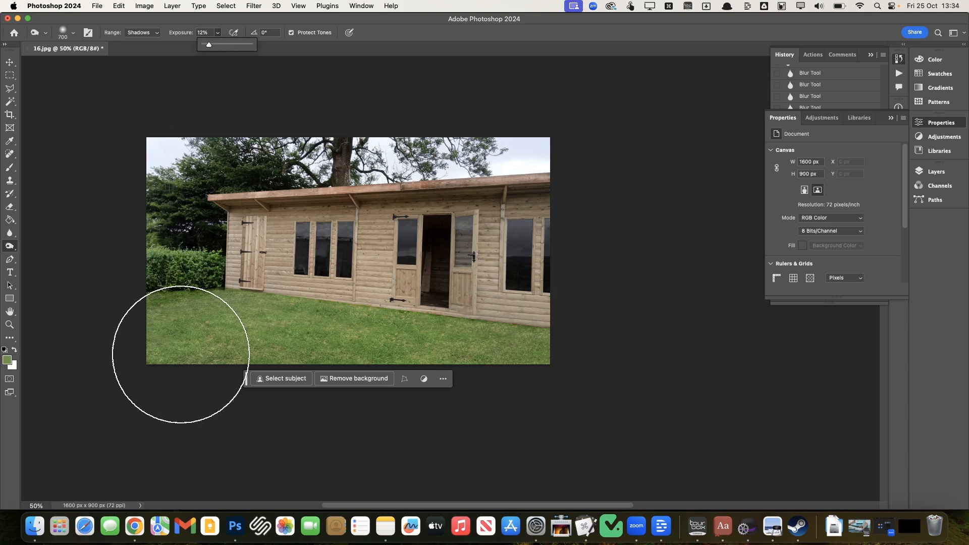
{"action": "mouse_move", "coordinate": [171, 369]}
{"action": "left_mouse_down"}
{"action": "mouse_move", "coordinate": [513, 365]}
{"action": "mouse_move", "coordinate": [2, 365]}
{"action": "left_mouse_up"}
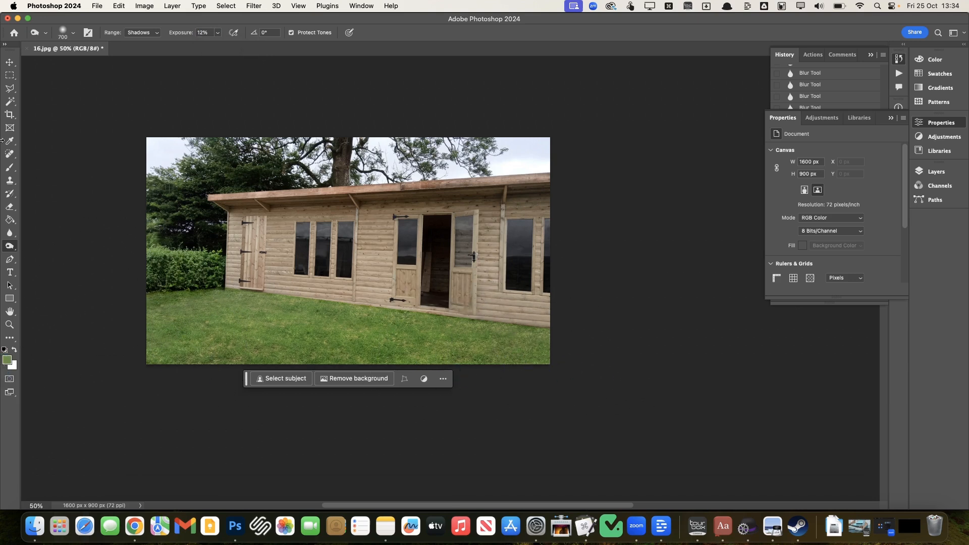
Step: Deepen the whole photo's shadows slightly by raising the input black in Levels, and reapply the last filter
{"action": "key", "text": "super+l"}
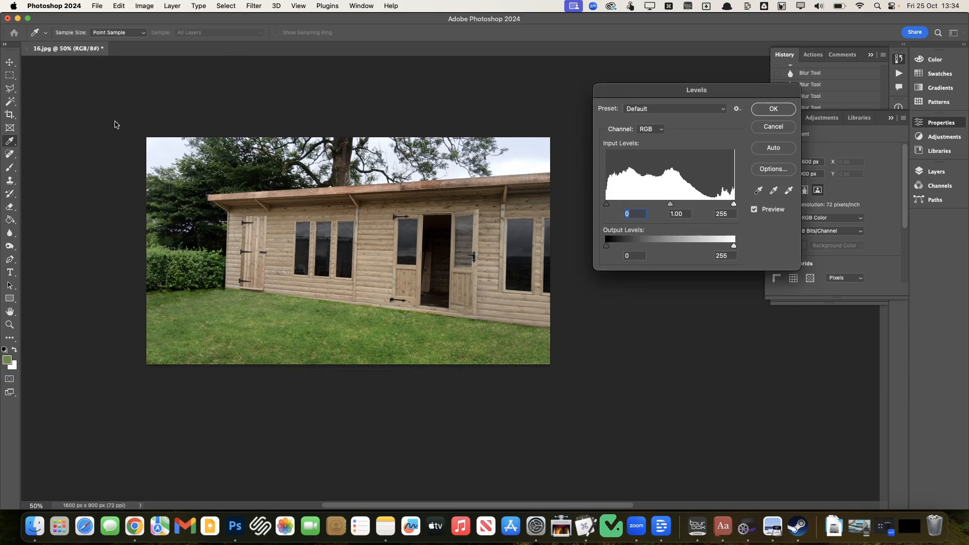
{"action": "left_click_drag", "start_coordinate": [667, 206], "coordinate": [667, 206]}
{"action": "left_click_drag", "start_coordinate": [608, 206], "coordinate": [611, 206]}
{"action": "left_click", "coordinate": [609, 204]}
{"action": "left_click", "coordinate": [773, 109]}
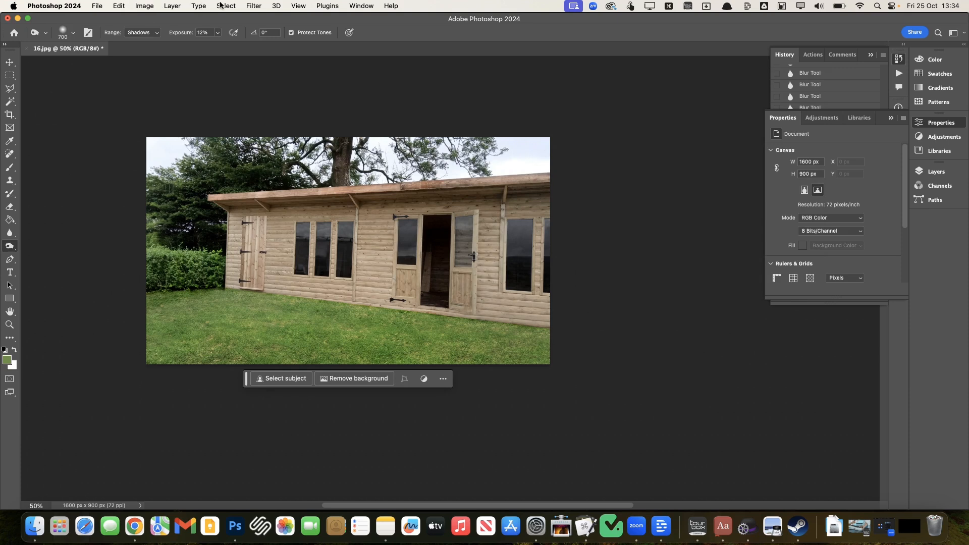
{"action": "left_click", "coordinate": [252, 7]}
{"action": "left_click", "coordinate": [262, 20]}
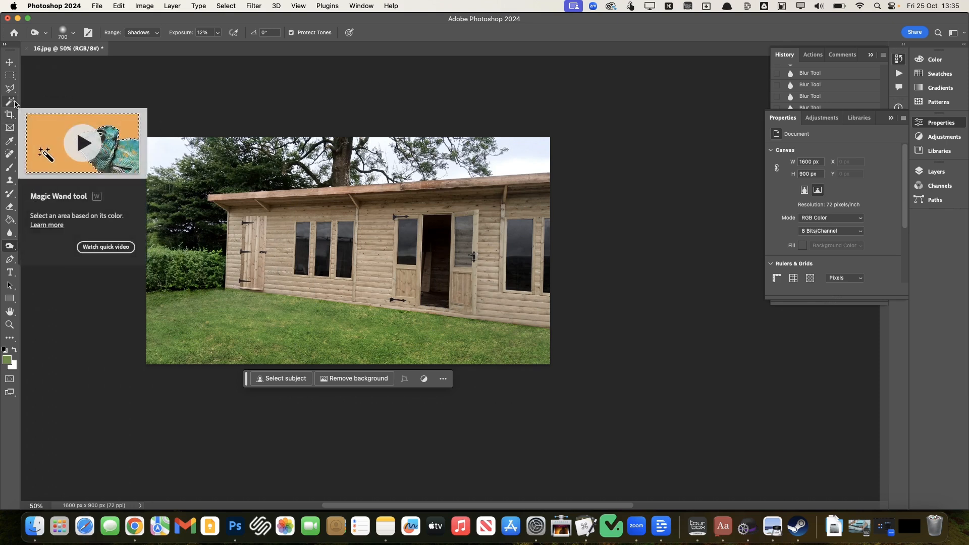
Step: Rotate the crop slightly to straighten the photo and fill the exposed edges with Generative Expand
{"action": "left_click", "coordinate": [11, 117]}
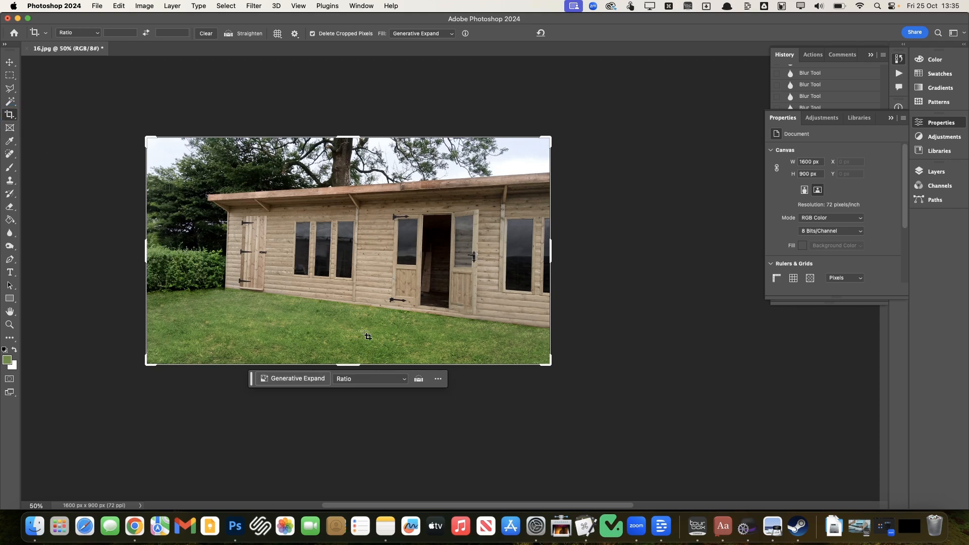
{"action": "left_click_drag", "start_coordinate": [563, 376], "coordinate": [560, 374]}
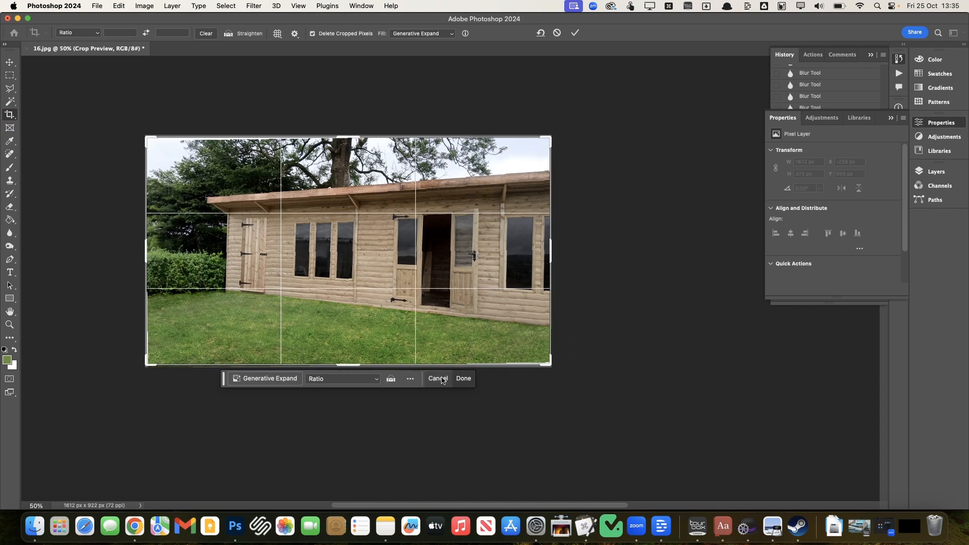
{"action": "left_click", "coordinate": [464, 379]}
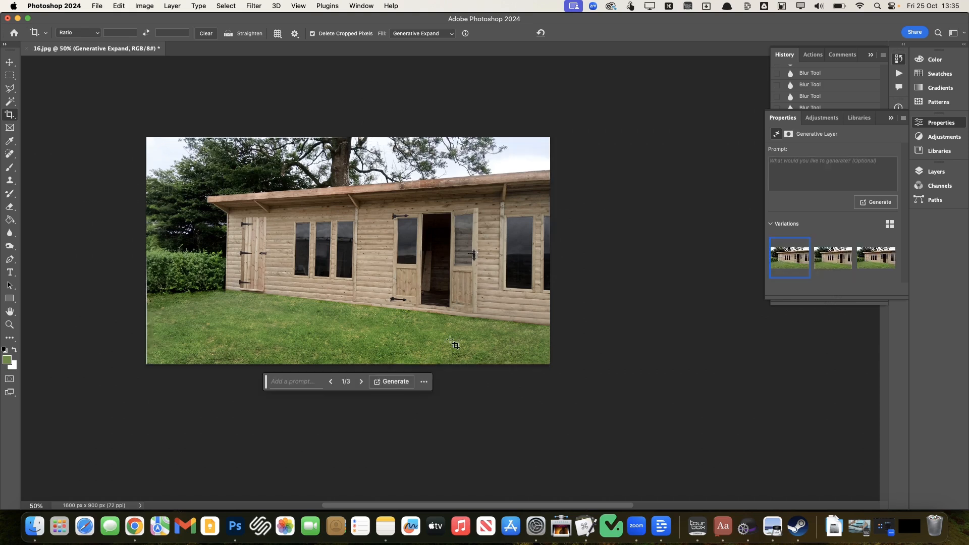
Step: Flatten the image to merge the Generative Expand layer into the photo
{"action": "left_click", "coordinate": [180, 7]}
{"action": "left_click", "coordinate": [213, 431]}
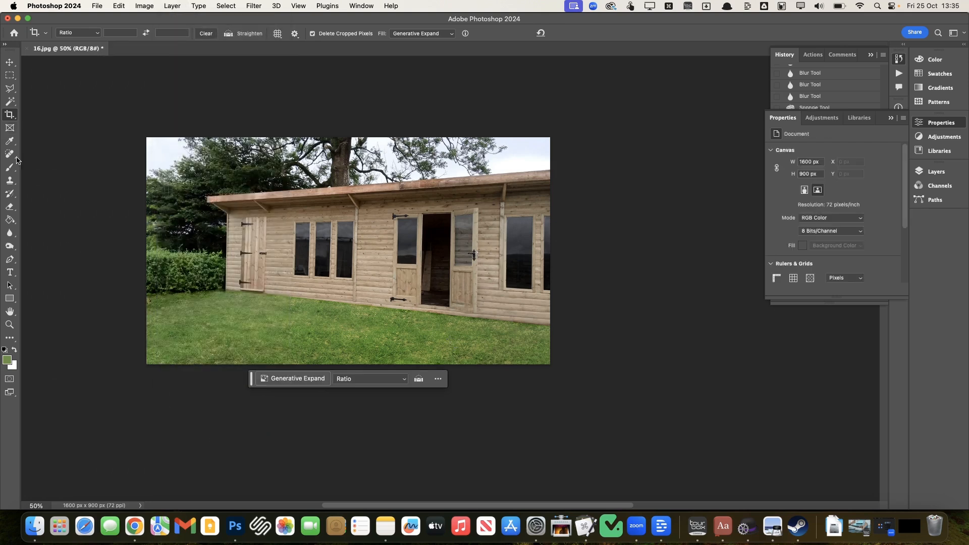
{"action": "scroll", "coordinate": [58, 142], "scroll_direction": "left", "scroll_amount": 5}
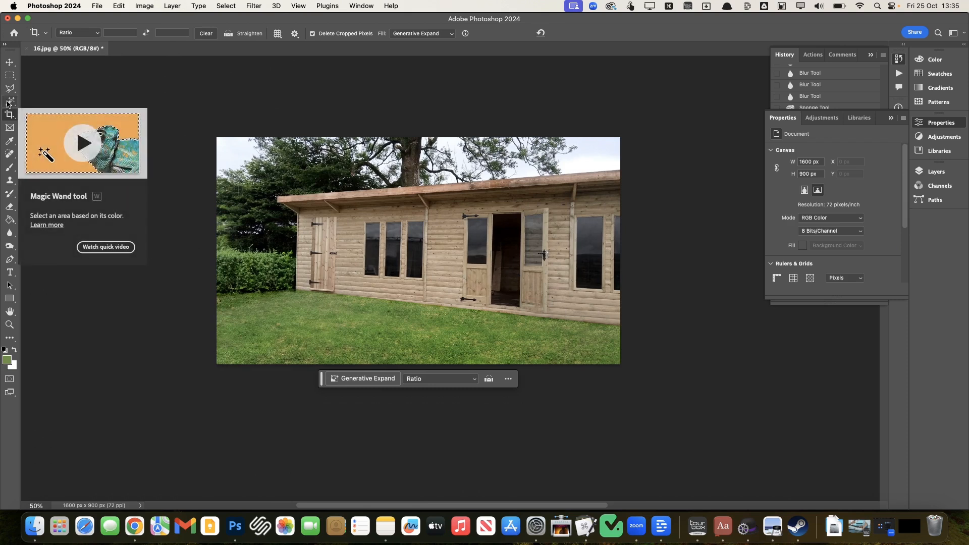
Step: Remove the pale marks inside the cabin's open doorway with the Content-Aware Spot Healing Brush
{"action": "left_click", "coordinate": [9, 154]}
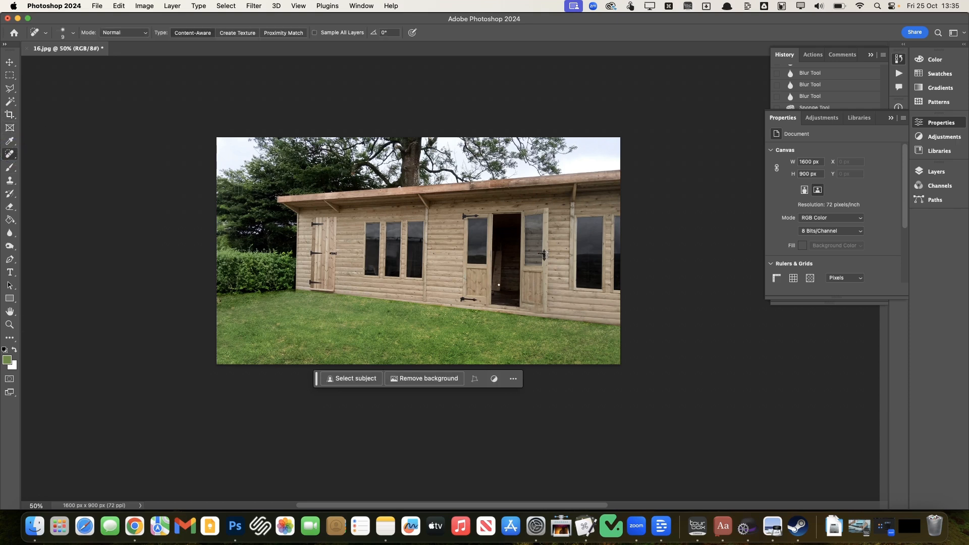
{"action": "mouse_move", "coordinate": [498, 290]}
{"action": "left_mouse_down"}
{"action": "mouse_move", "coordinate": [497, 249]}
{"action": "mouse_move", "coordinate": [497, 290]}
{"action": "mouse_move", "coordinate": [496, 270]}
{"action": "mouse_move", "coordinate": [502, 276]}
{"action": "left_mouse_up"}
{"action": "scroll", "coordinate": [653, 225], "scroll_direction": "right", "scroll_amount": 5}
{"action": "scroll", "coordinate": [652, 225], "scroll_direction": "up", "scroll_amount": 2}
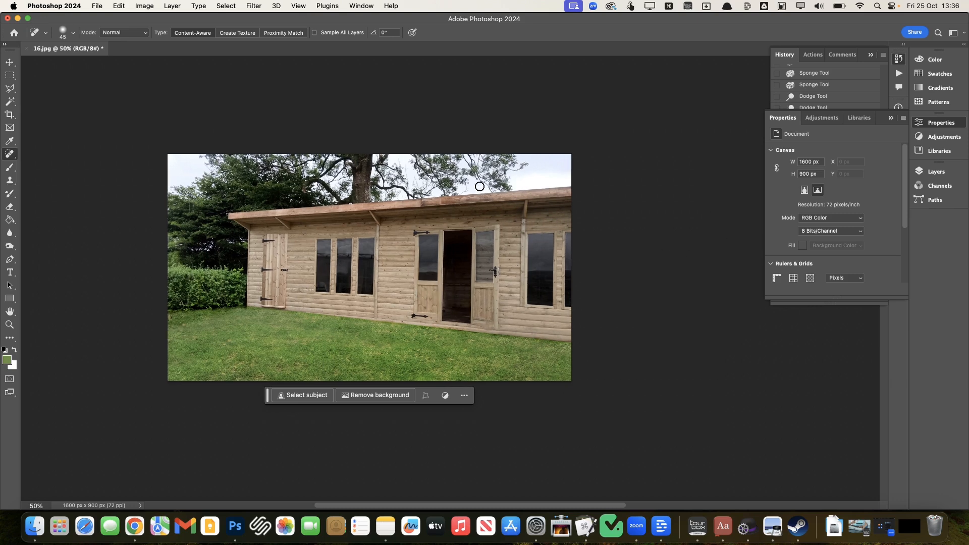
Step: Compare the original 16.jpg with the finished retouch twice through the history states, ending on the latest Spot Healing Brush state
{"action": "left_click", "coordinate": [10, 62]}
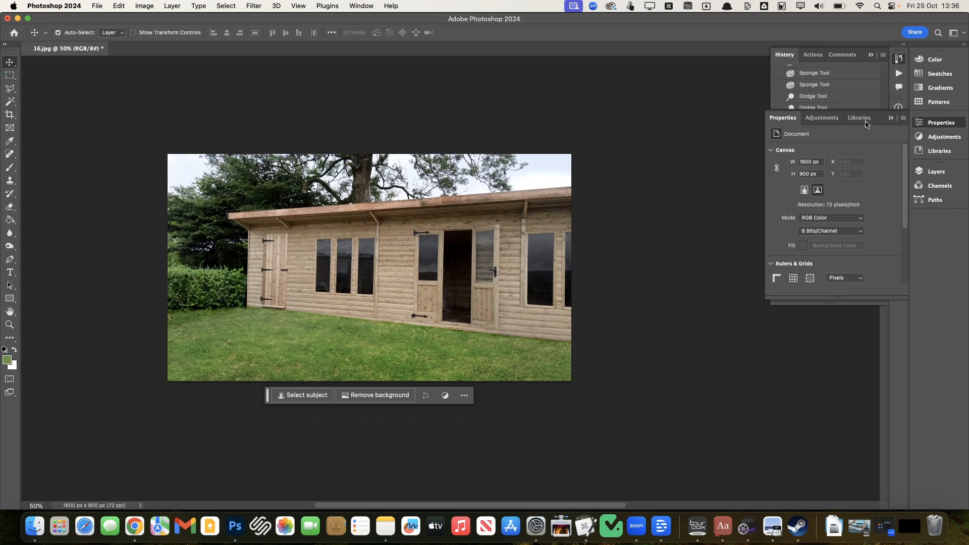
{"action": "left_click", "coordinate": [890, 118]}
{"action": "scroll", "coordinate": [887, 123], "scroll_direction": "up", "scroll_amount": 10}
{"action": "left_click", "coordinate": [830, 74]}
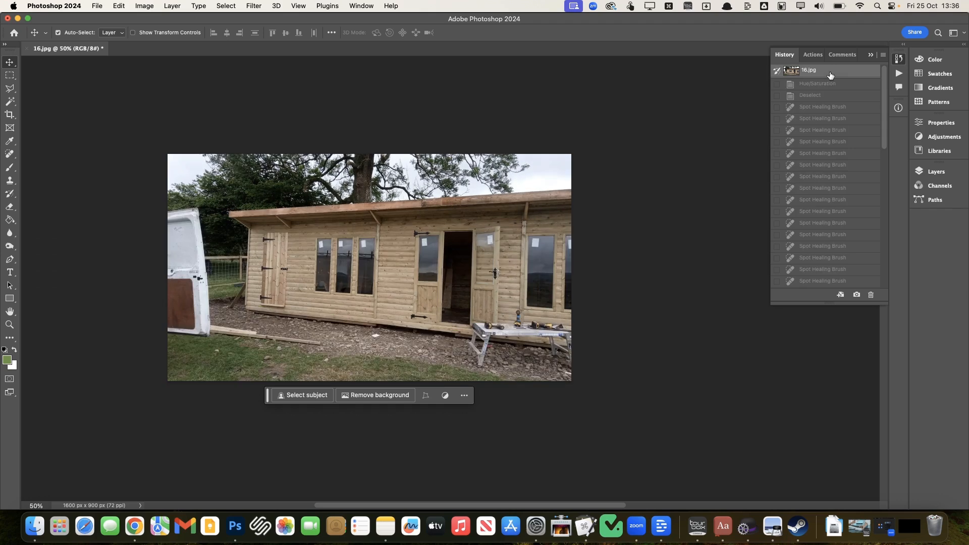
{"action": "scroll", "coordinate": [813, 225], "scroll_direction": "down", "scroll_amount": 10}
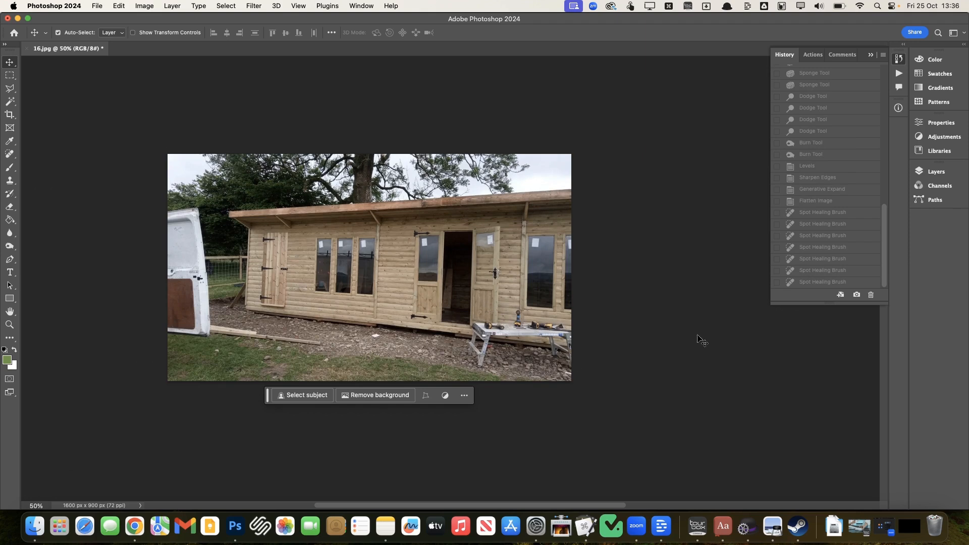
{"action": "left_click", "coordinate": [817, 283]}
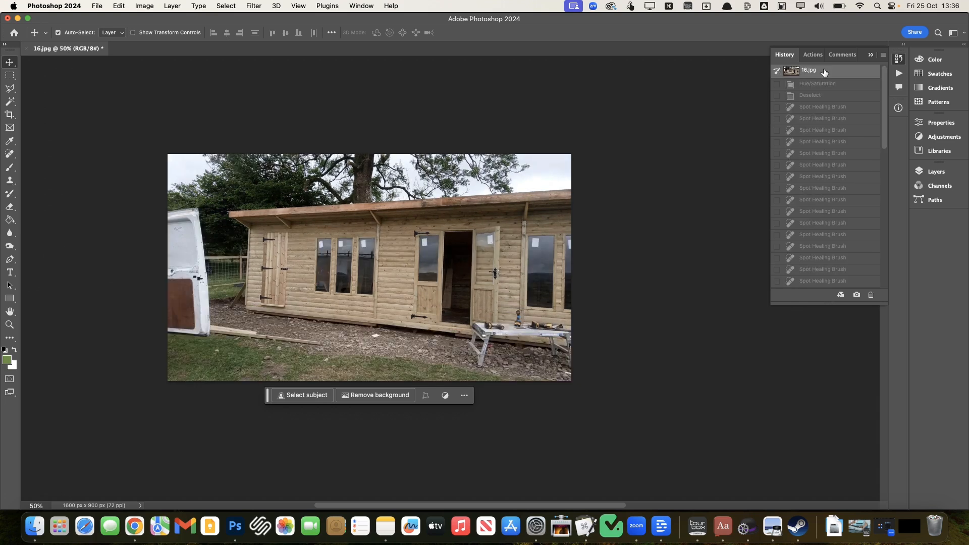
{"action": "scroll", "coordinate": [836, 234], "scroll_direction": "down", "scroll_amount": 10}
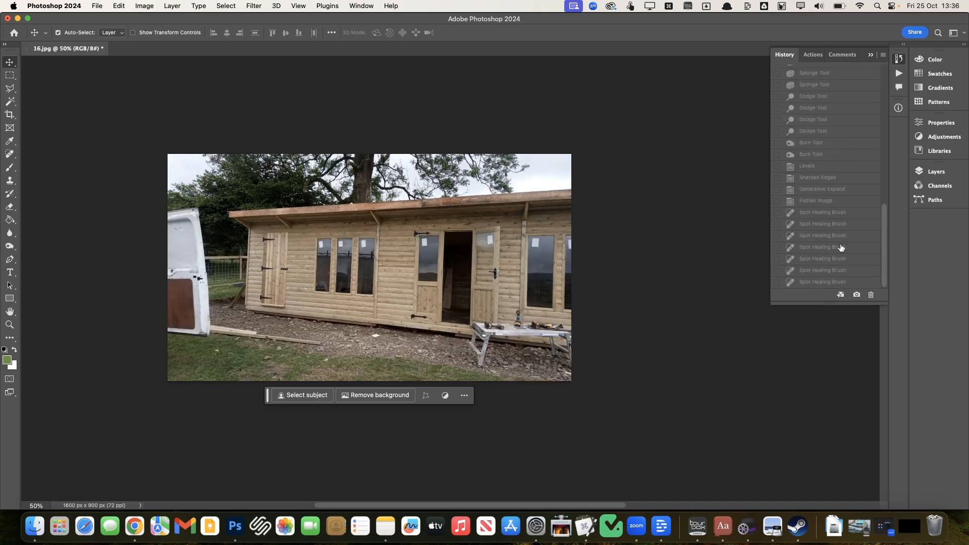
{"action": "left_click", "coordinate": [841, 282]}
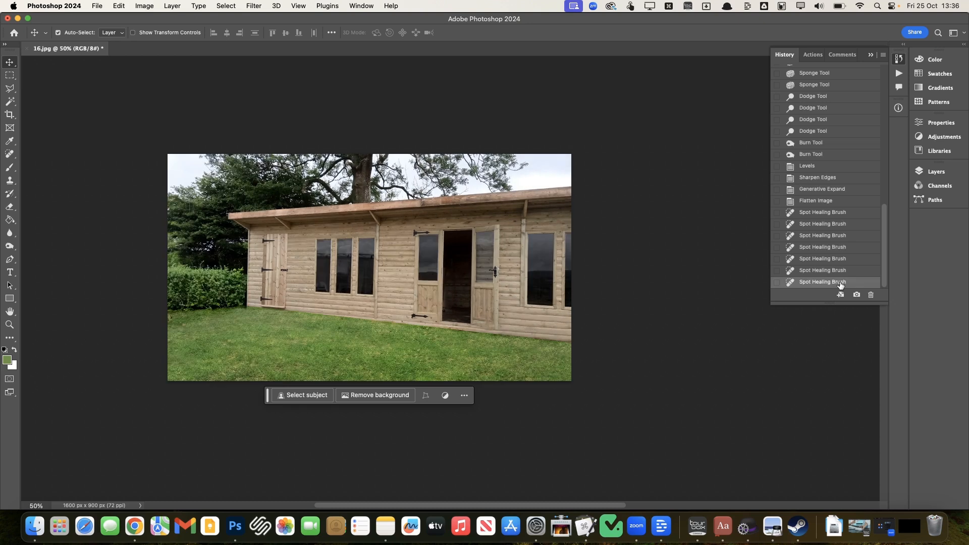